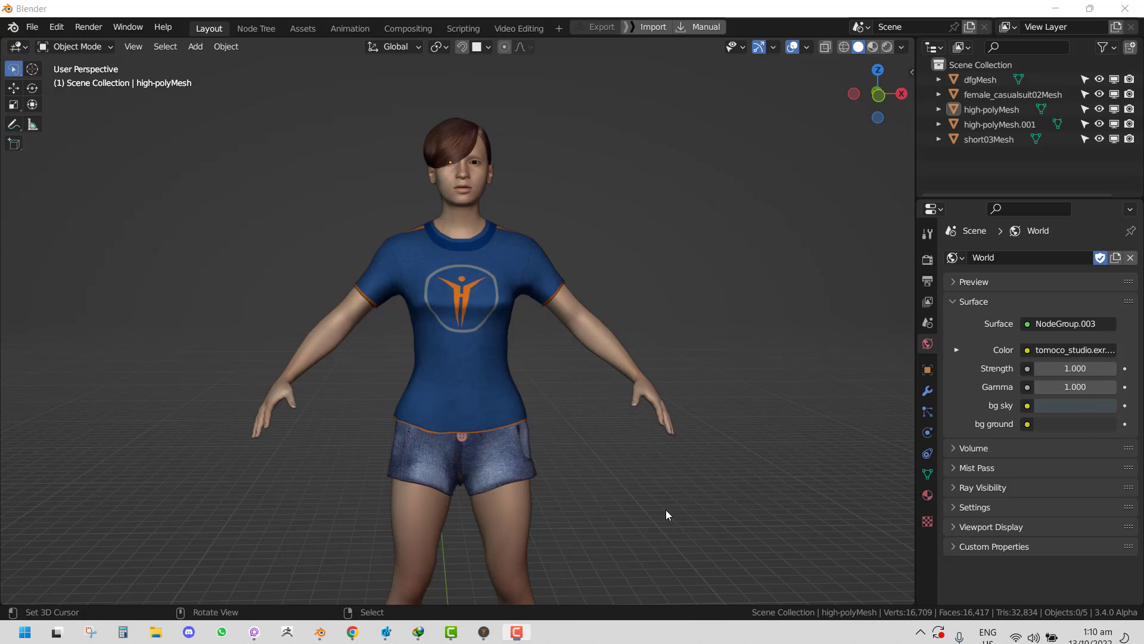
Step: Hide the character's hair object, short03Mesh, so the bare head is exposed
scroll(580, 179, "up", 2)
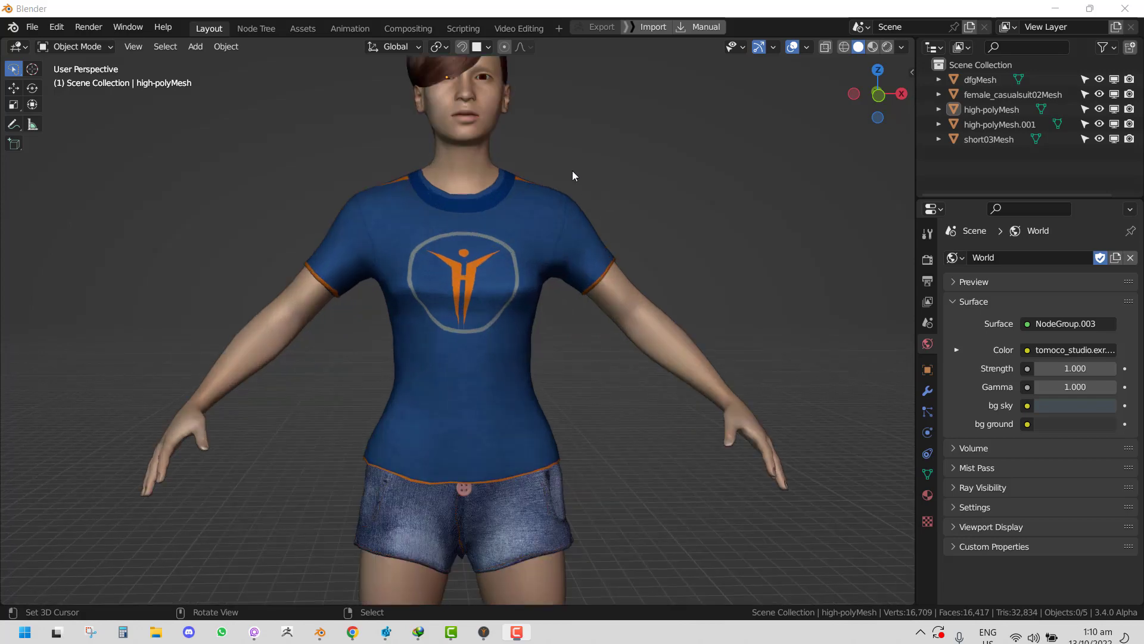
middle_click_drag(577, 152, 475, 272, "shift")
scroll(441, 257, "up", 3)
middle_click_drag(404, 242, 525, 284)
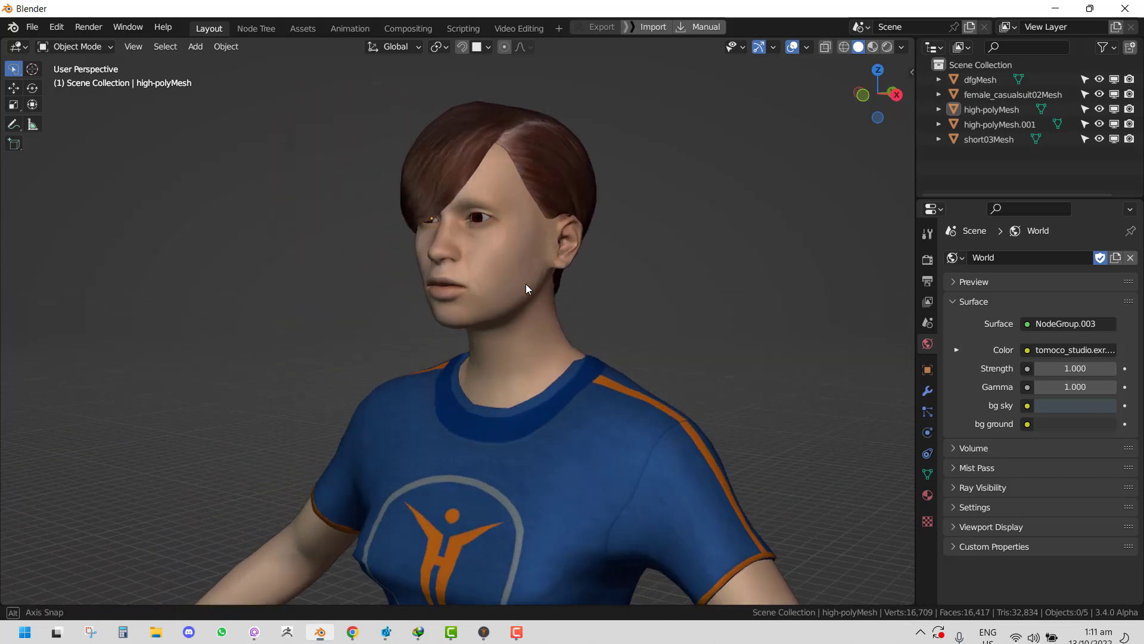
left_click(560, 191)
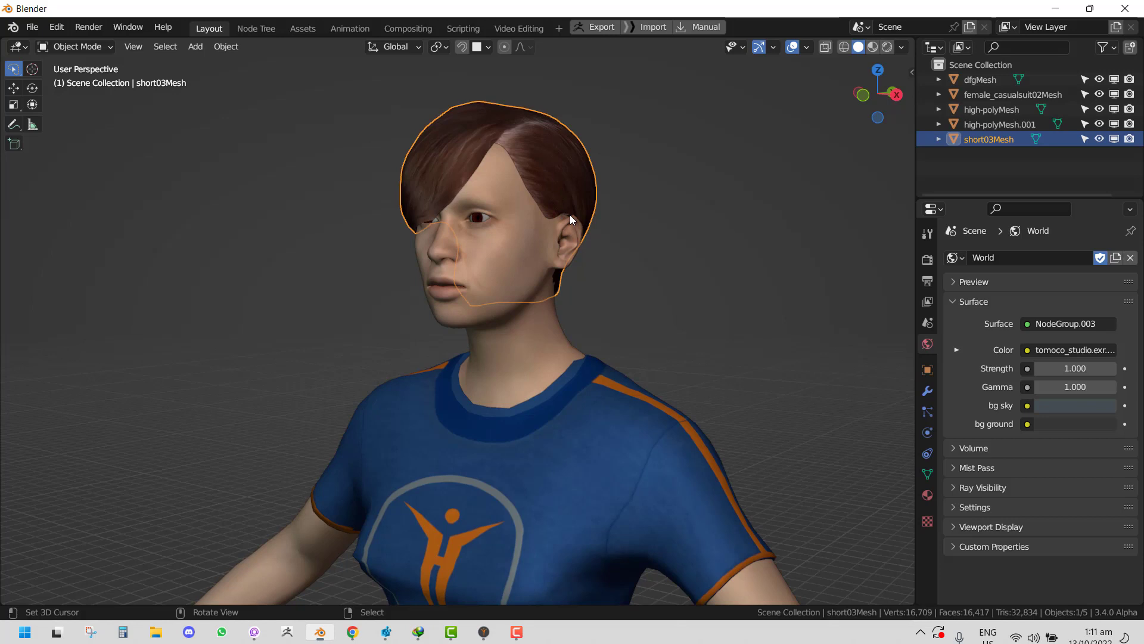
key("h")
Step: Select the character's body mesh and display the pUPA rigging tools wide enough to read their full labels
middle_click_drag(541, 213, 563, 244)
left_click(564, 244)
middle_click_drag(646, 227, 581, 264, "shift")
key("n")
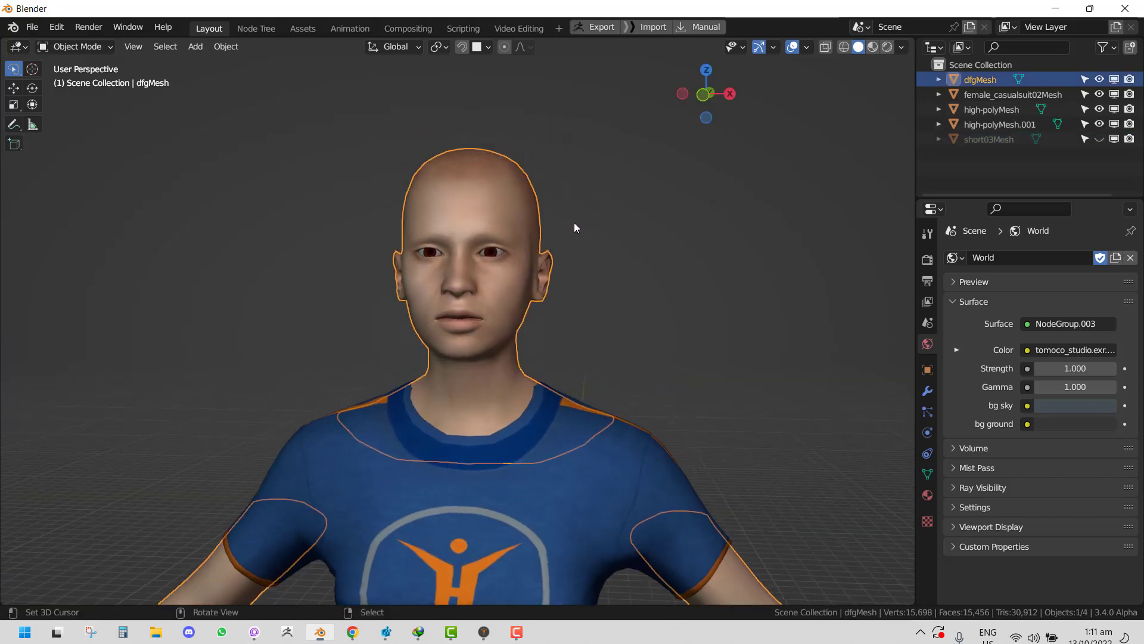
left_click(904, 82)
scroll(817, 232, "down", 1)
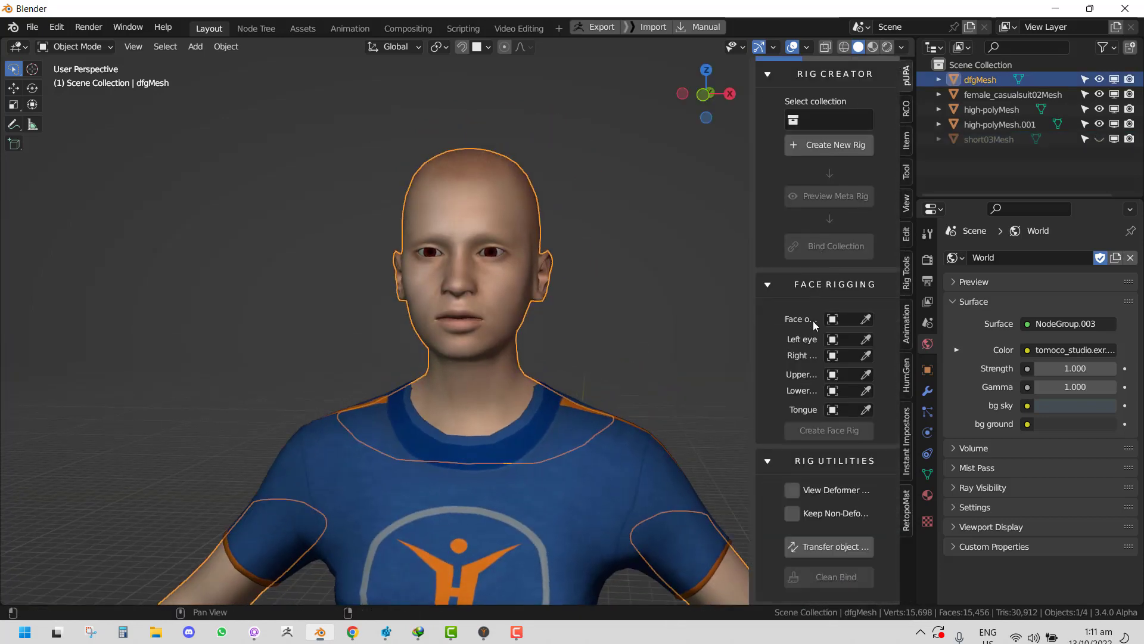
left_click_drag(755, 188, 690, 187)
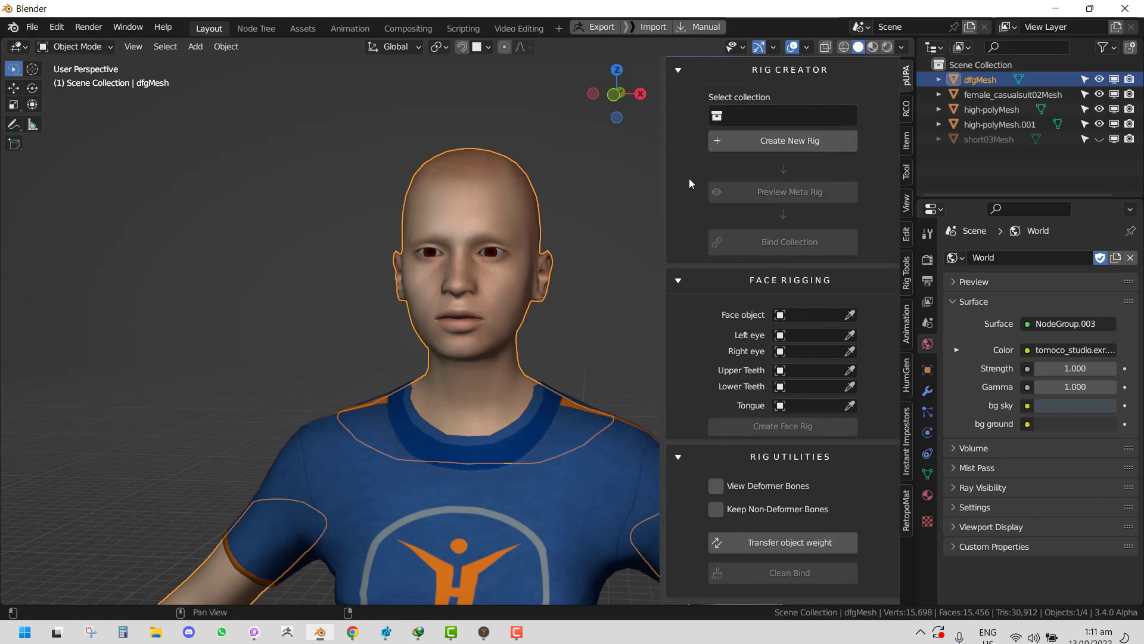
left_click(788, 74)
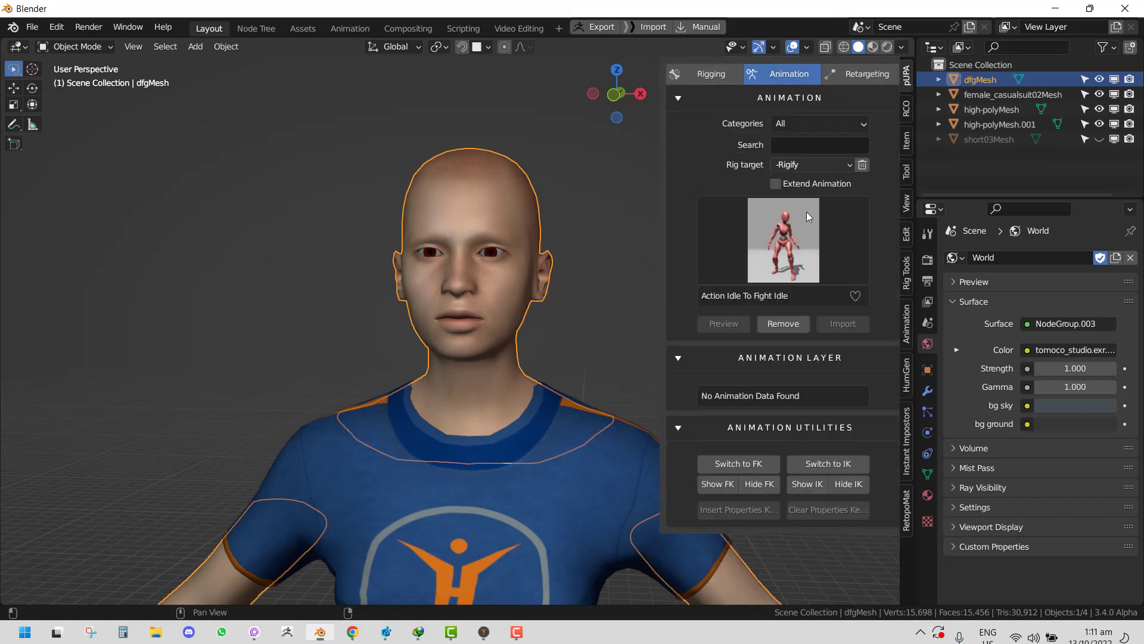
left_click(716, 73)
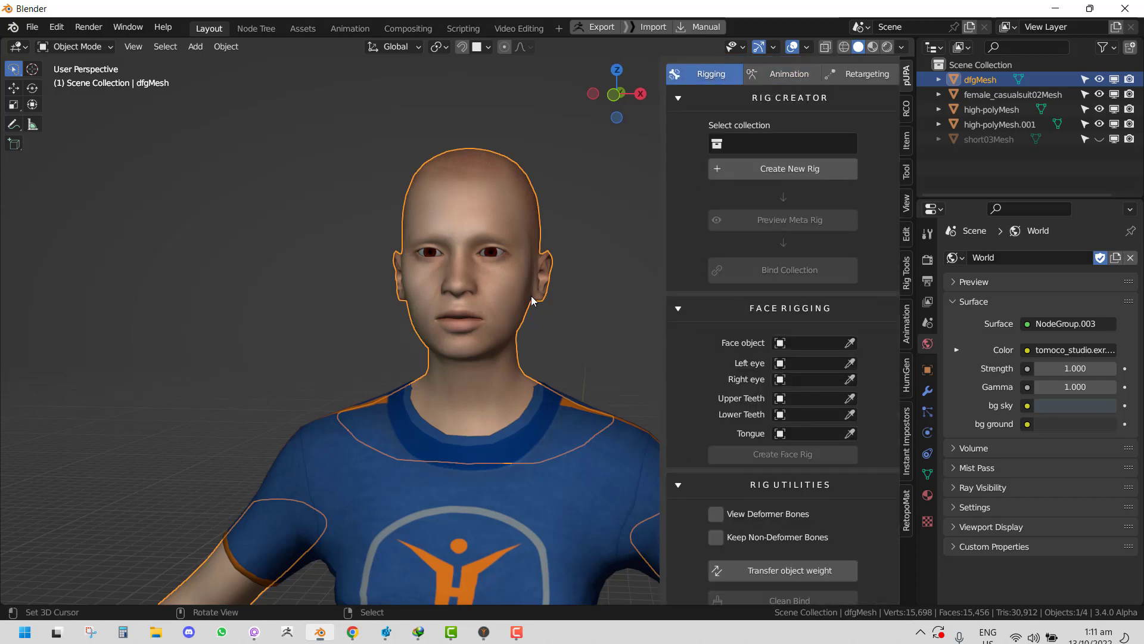
Step: Assign the body mesh dfgMesh as the Face object for face rigging
middle_click_drag(519, 302, 665, 293)
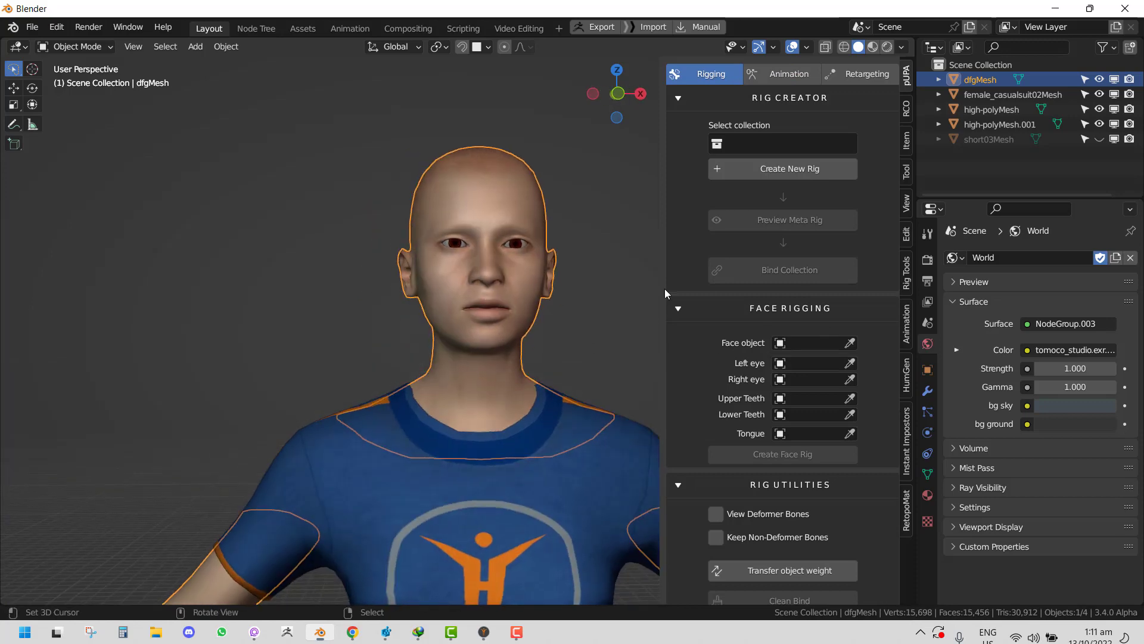
middle_click_drag(523, 328, 579, 298)
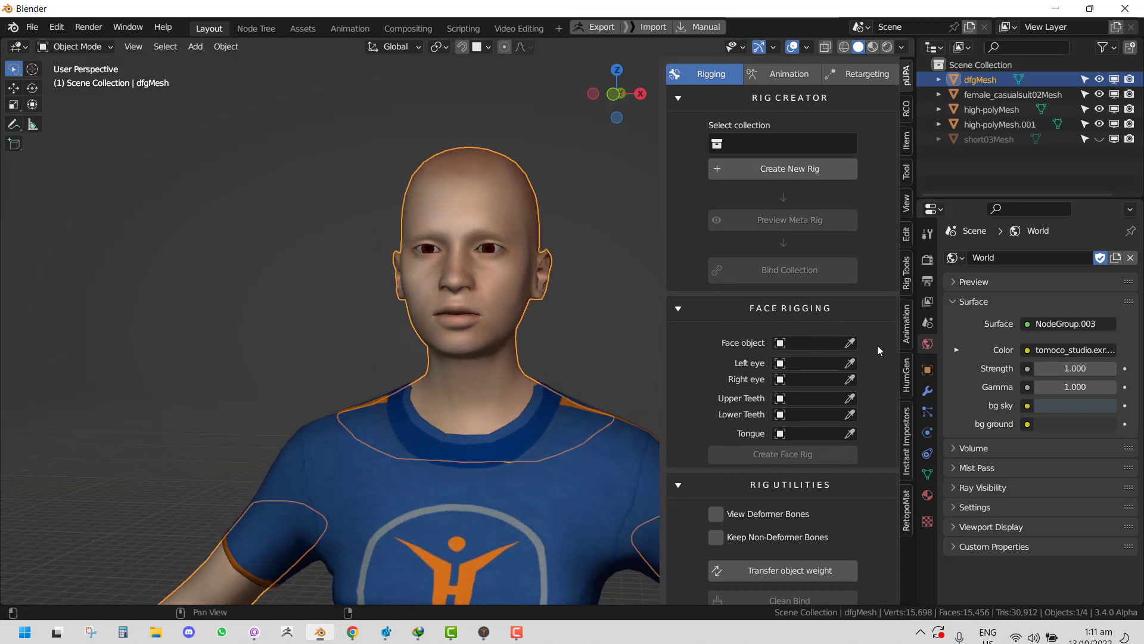
left_click(471, 279)
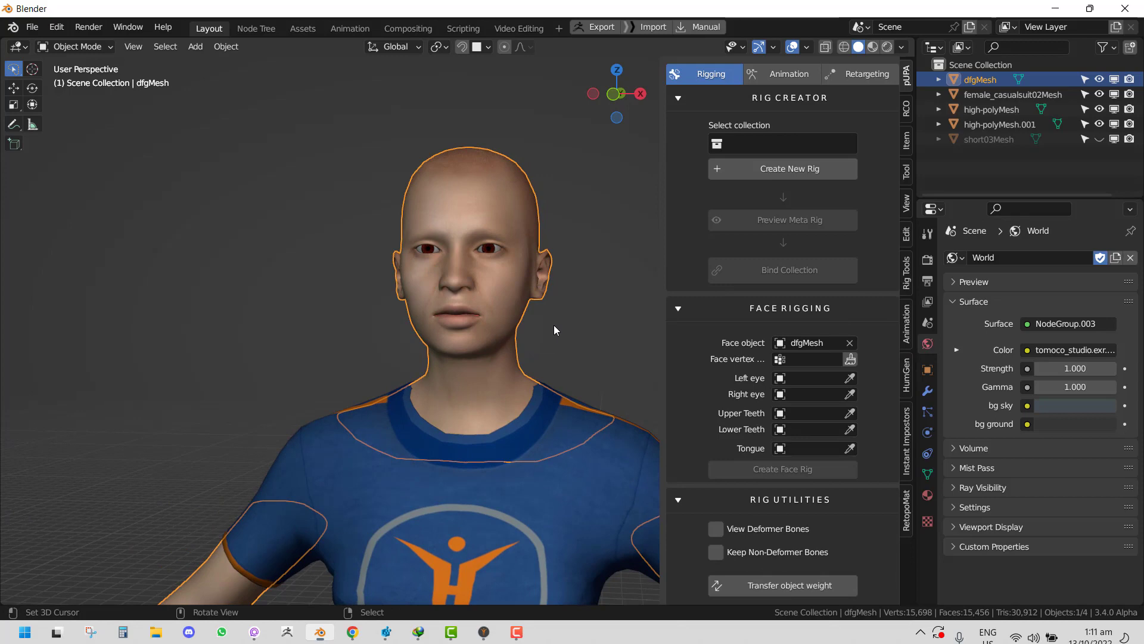
Step: Create the face vertex group on the body mesh in Weight Paint mode and paint a weight stroke on the cheek
middle_click_drag(553, 324, 432, 345)
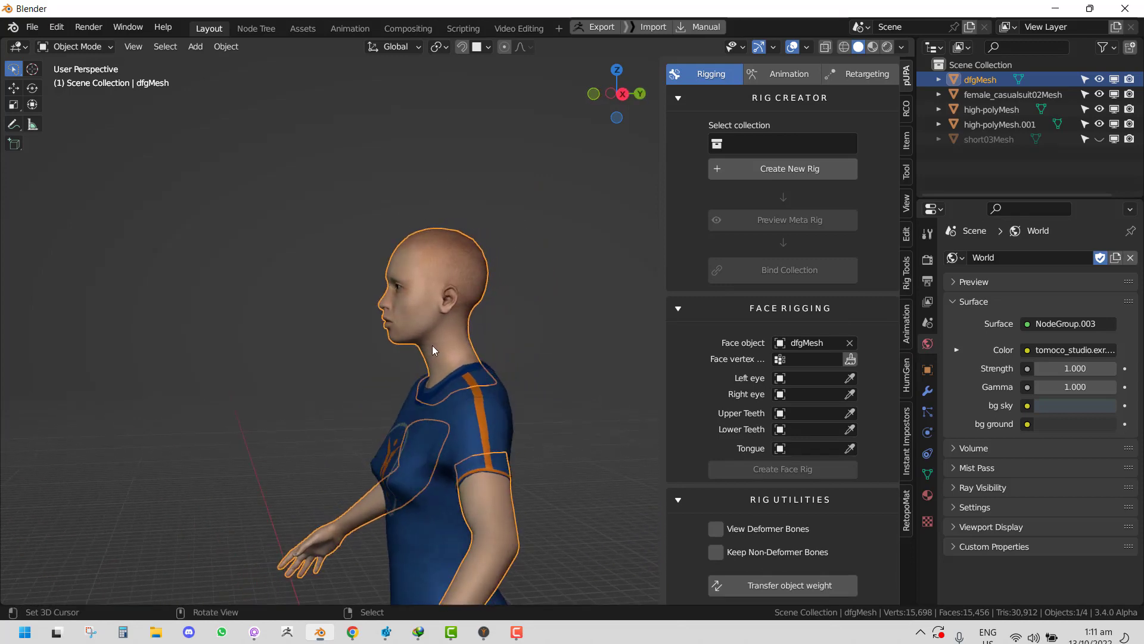
scroll(417, 316, "up", 3)
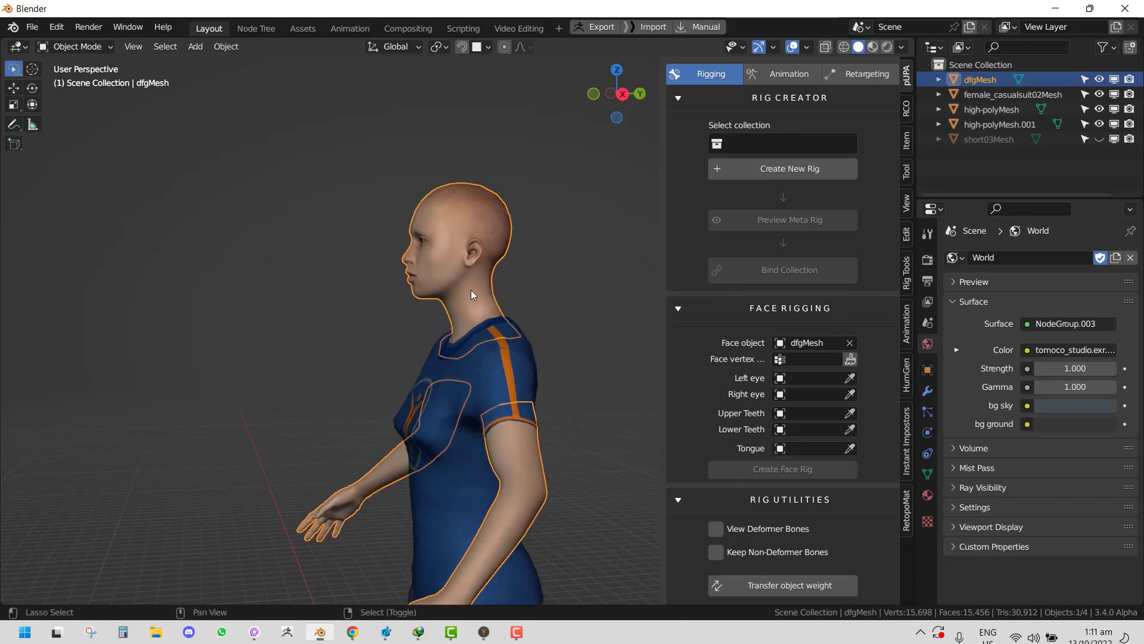
left_click(851, 360)
middle_click_drag(467, 263, 459, 191)
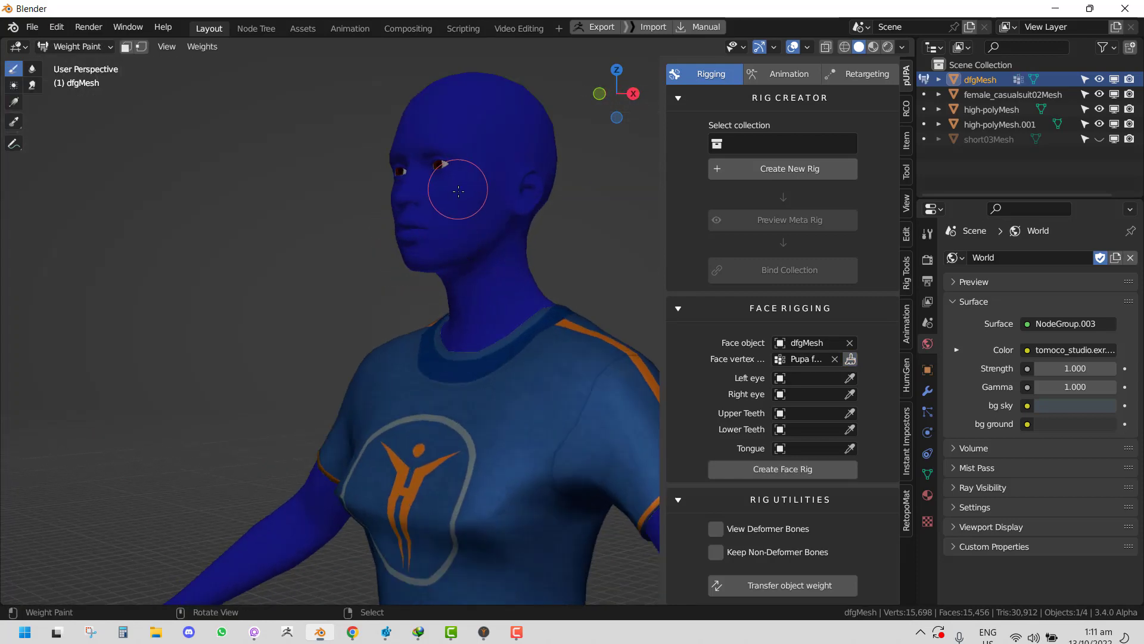
mouse_move(459, 191)
left_mouse_down()
mouse_move(446, 210)
mouse_move(449, 188)
left_mouse_up()
mouse_move(449, 188)
middle_mouse_down()
mouse_move(531, 205)
mouse_move(480, 214)
mouse_move(494, 221)
mouse_move(431, 261)
middle_mouse_up()
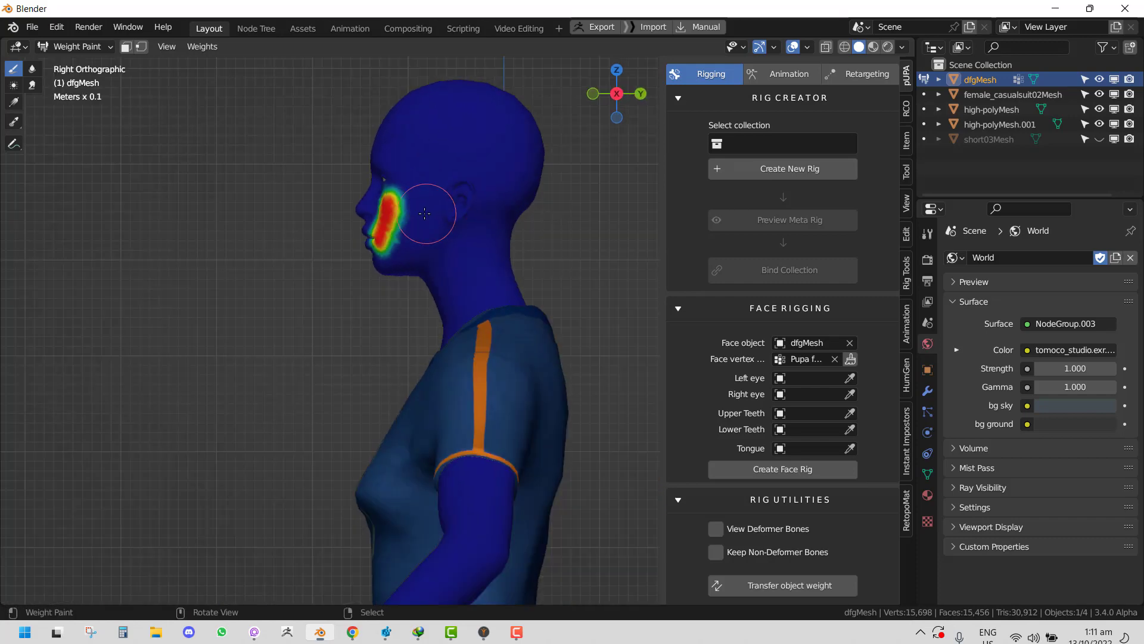
Step: In Edit Mode with wireframe display from the right side, lasso-select the vertices of the face, ears and front of the head
key("Tab")
key("Tab")
key("Tab")
mouse_move(404, 202)
middle_mouse_down()
mouse_move(418, 202)
mouse_move(433, 259)
middle_mouse_up()
key("shift+z")
right_click_drag(407, 290, 456, 250, "ctrl")
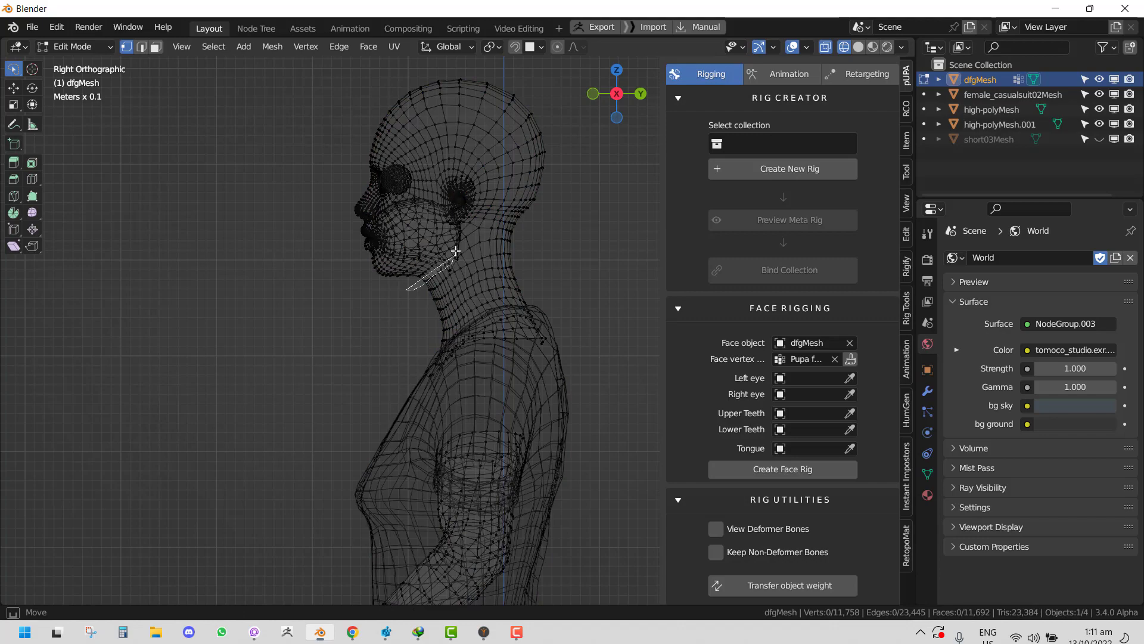
right_click_drag(483, 188, 301, 262, "ctrl")
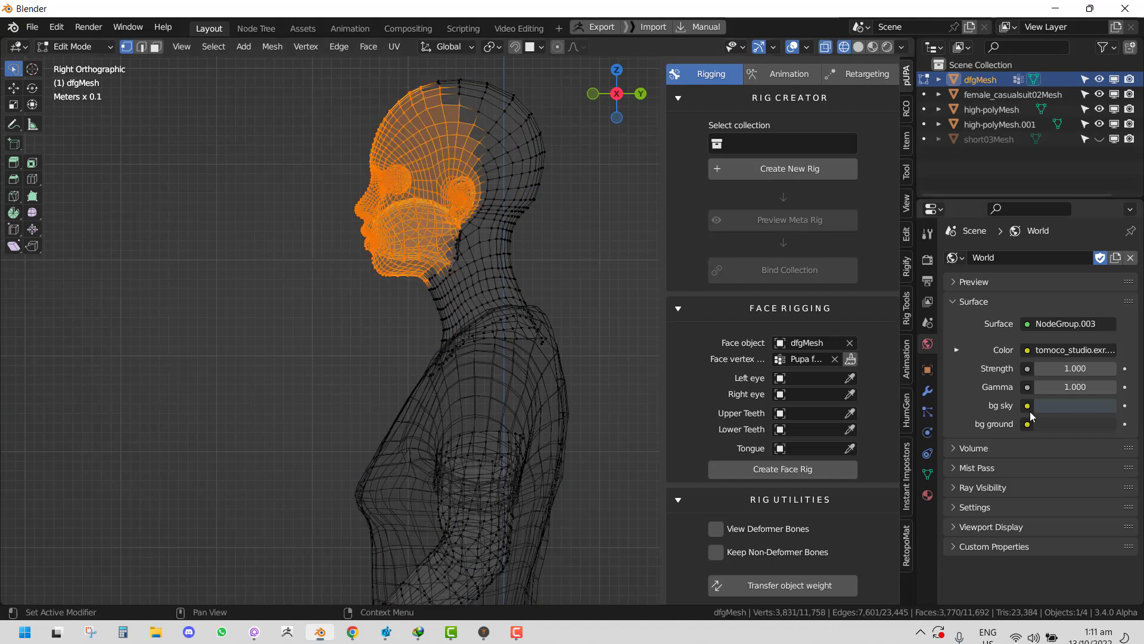
Step: Assign the selected head vertices to the Pupa face vertex group, smooth its weights and return to Object Mode
left_click(927, 473)
key("Tab")
middle_click_drag(406, 245, 560, 263)
key("shift+z")
key("q")
left_click(609, 228)
middle_click_drag(609, 228, 582, 255)
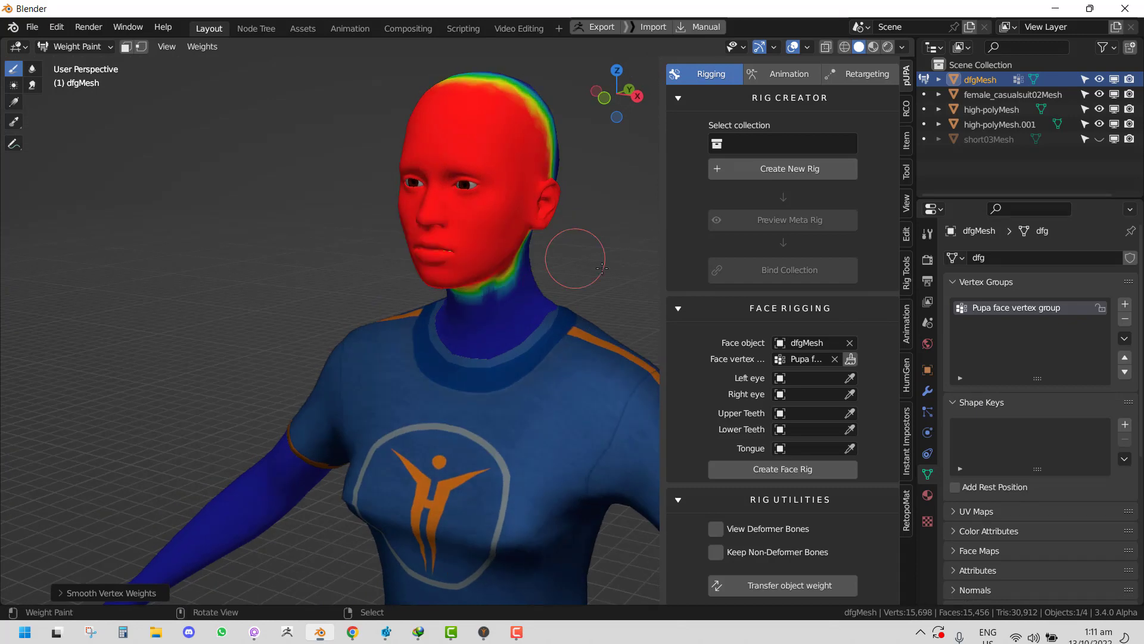
key("ctrl+Tab")
Step: Assign the character's two eyeball meshes as the Left eye and Right eye objects for face rigging
scroll(530, 341, "up", 2)
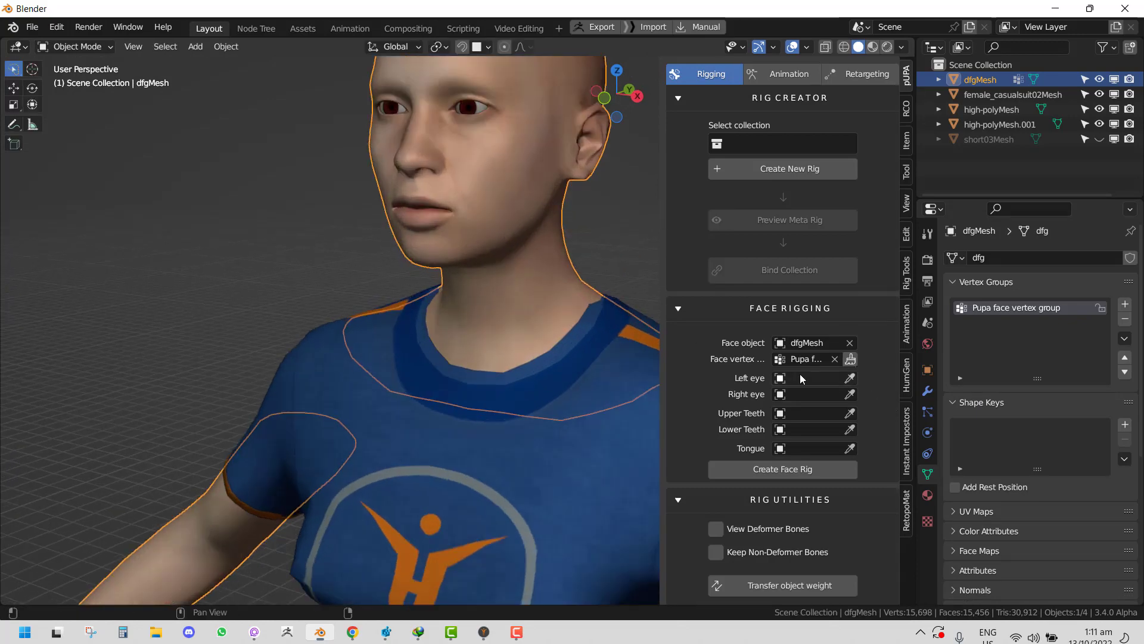
key("KP_1")
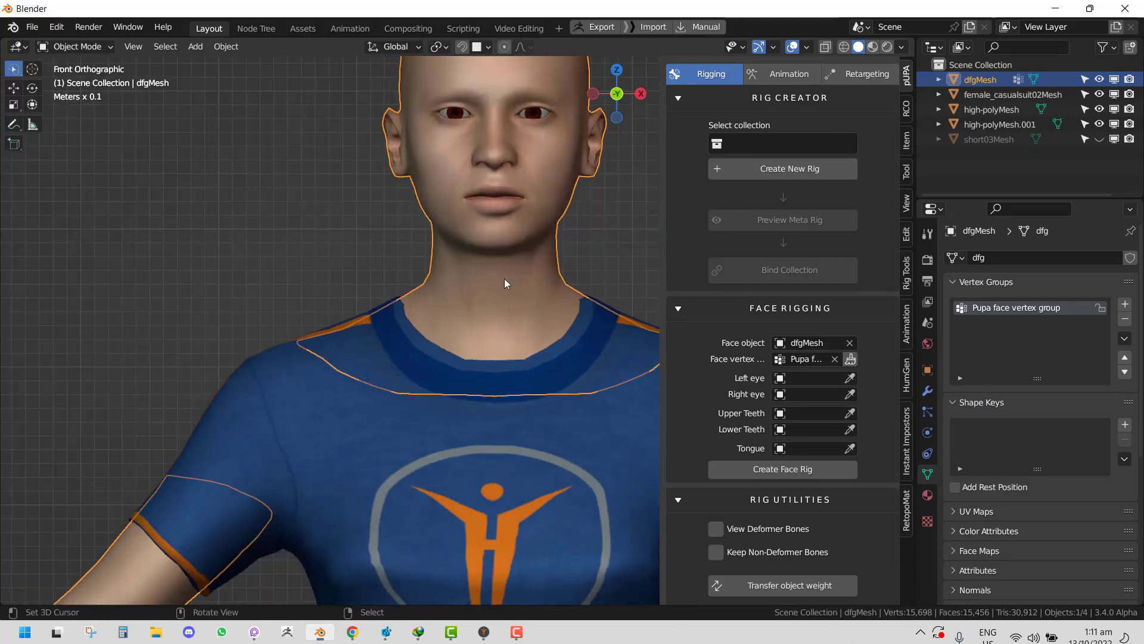
left_click(851, 379)
left_click(530, 107)
left_click(851, 394)
left_click(462, 114)
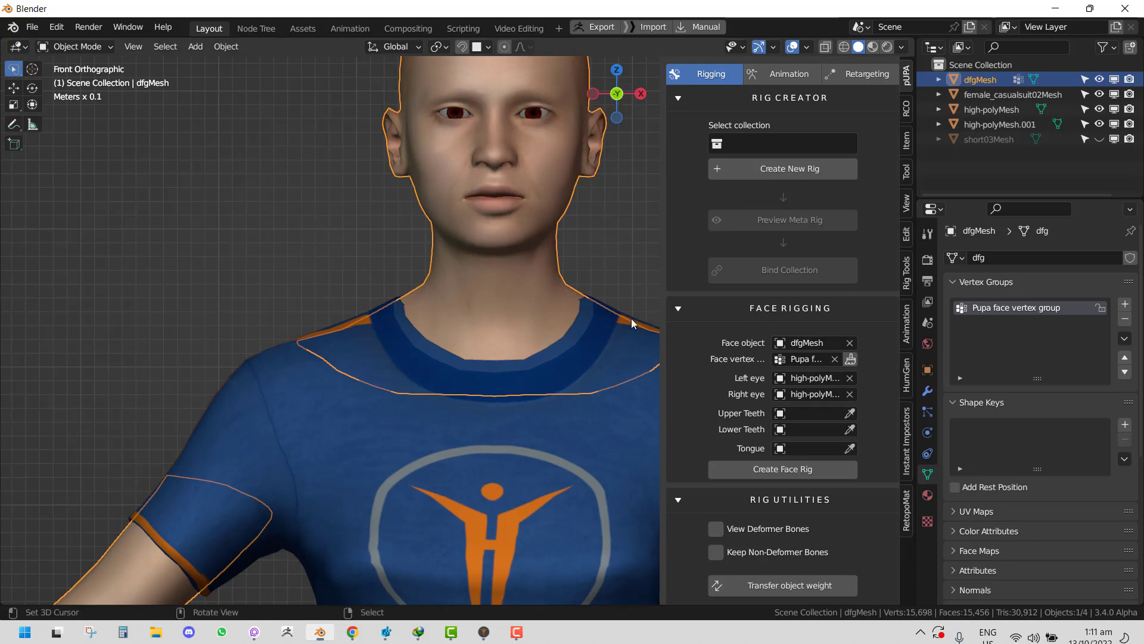
Step: Start creating the face rig with the upper teeth, lower teeth and tongue left unassigned
middle_click_drag(487, 249, 739, 311)
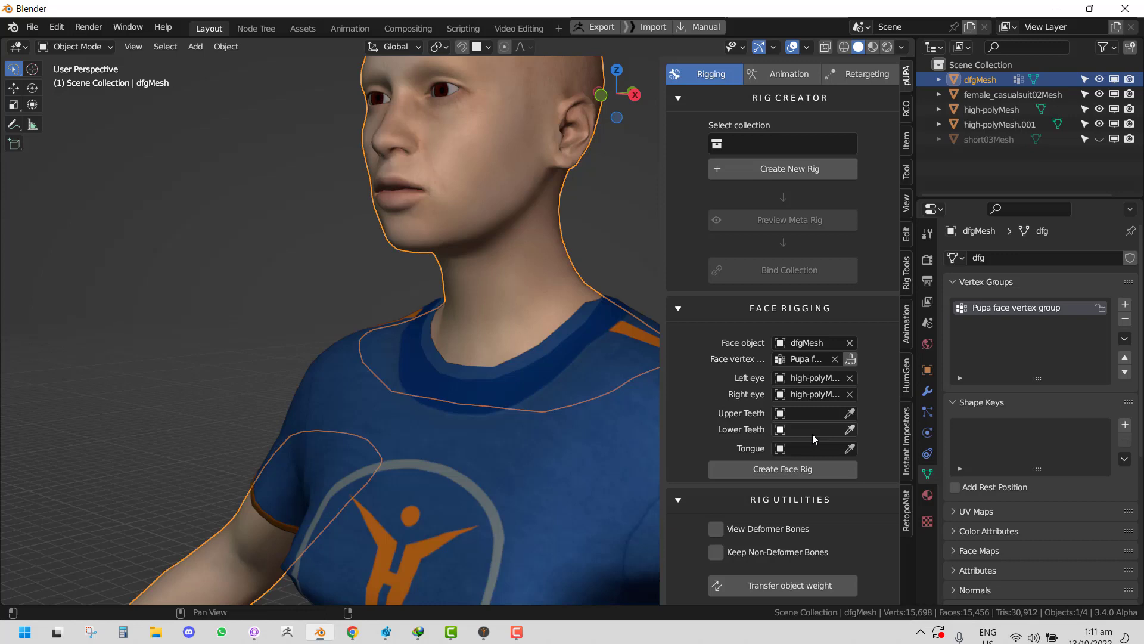
middle_click_drag(448, 186, 445, 268, "shift")
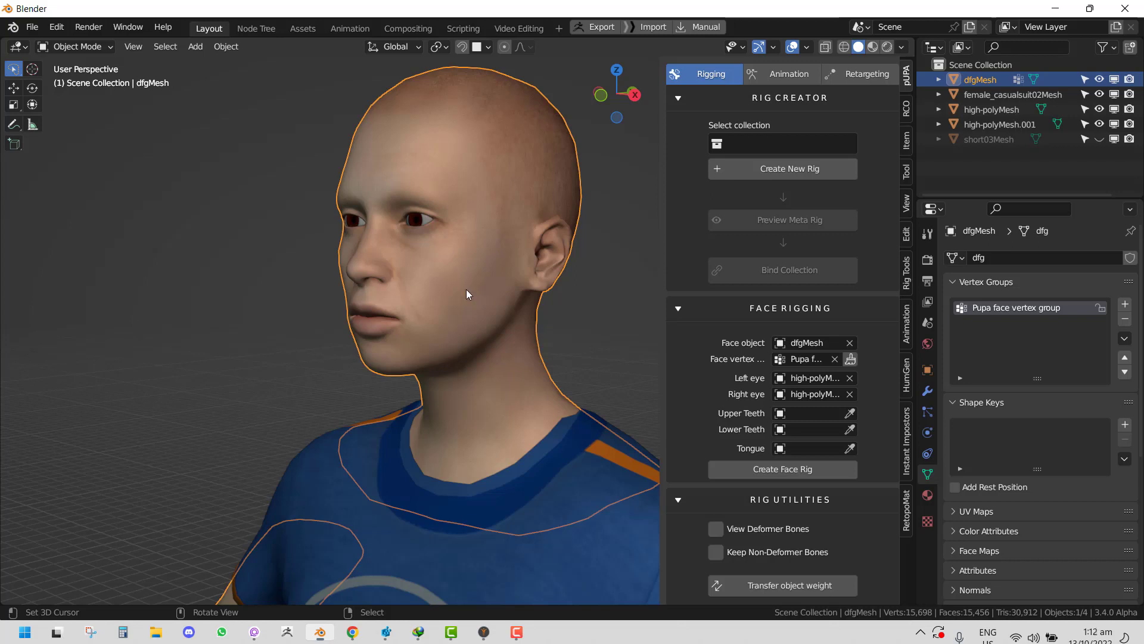
middle_click_drag(447, 308, 454, 264, "shift")
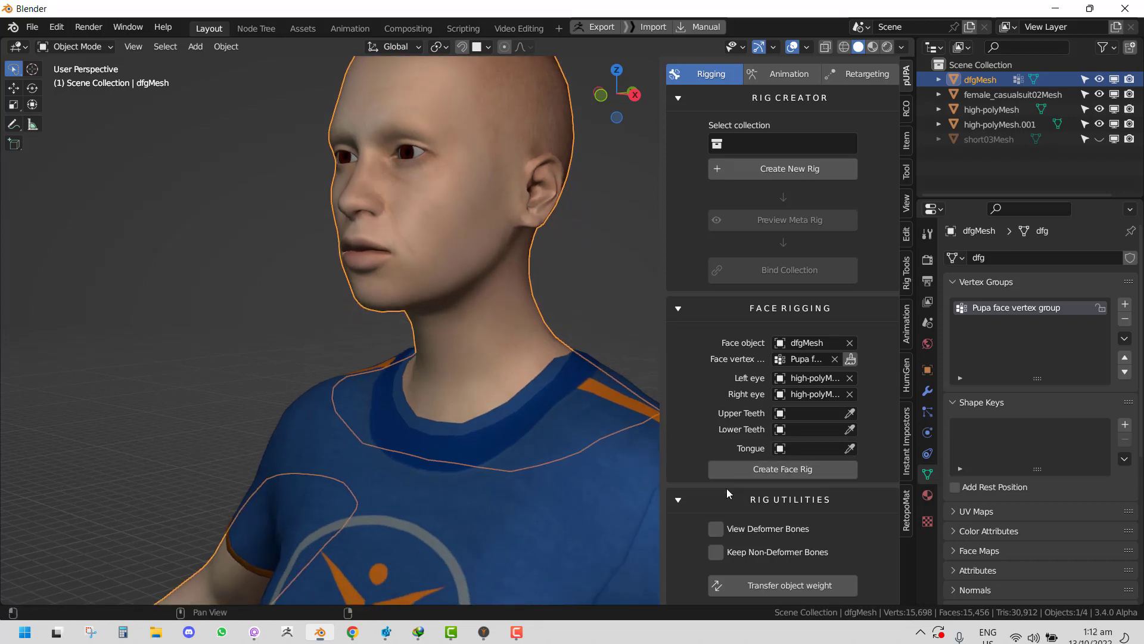
left_click(782, 470)
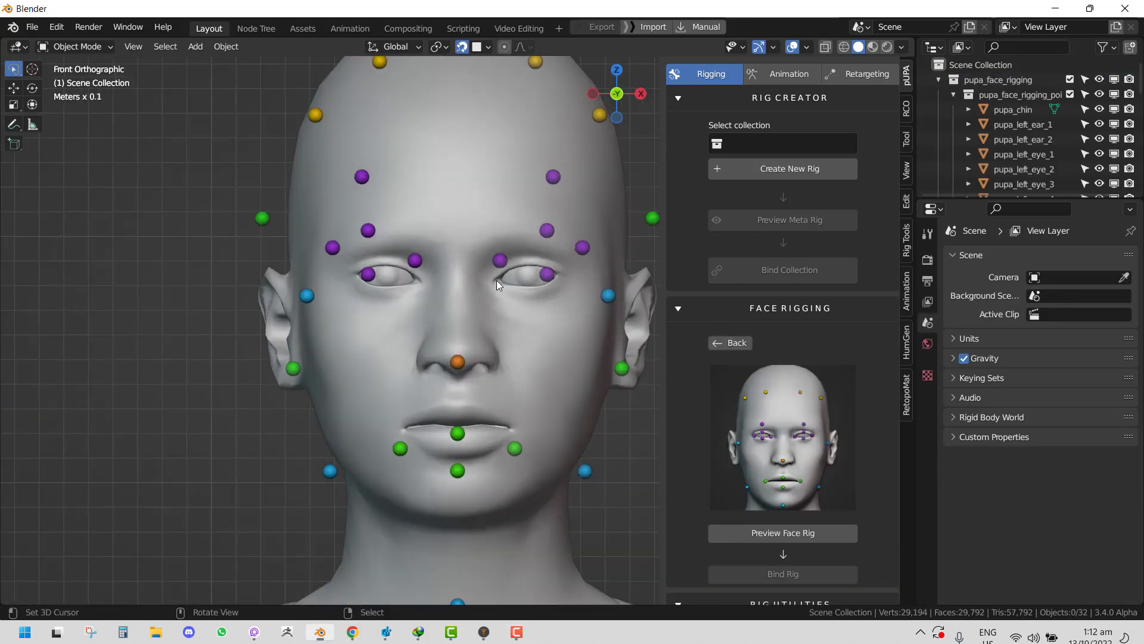
Step: Move the left eye's inner-corner marker onto the inner corner and its lower marker onto the lower eyelid
left_click(415, 260)
scroll(417, 262, "up", 2)
key("g")
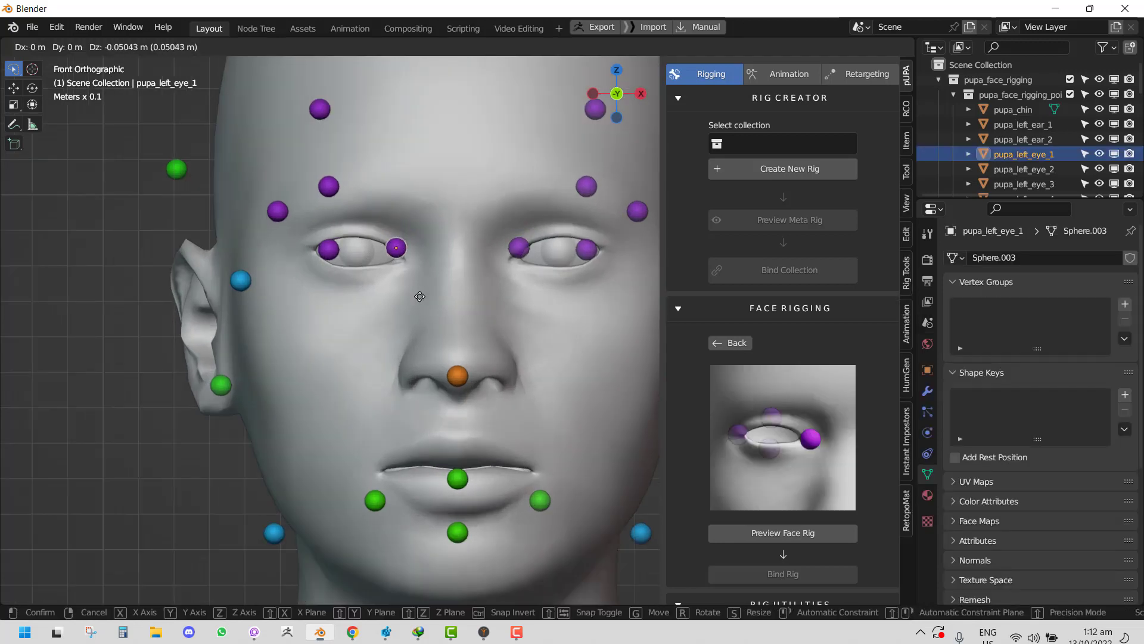
left_click(421, 301)
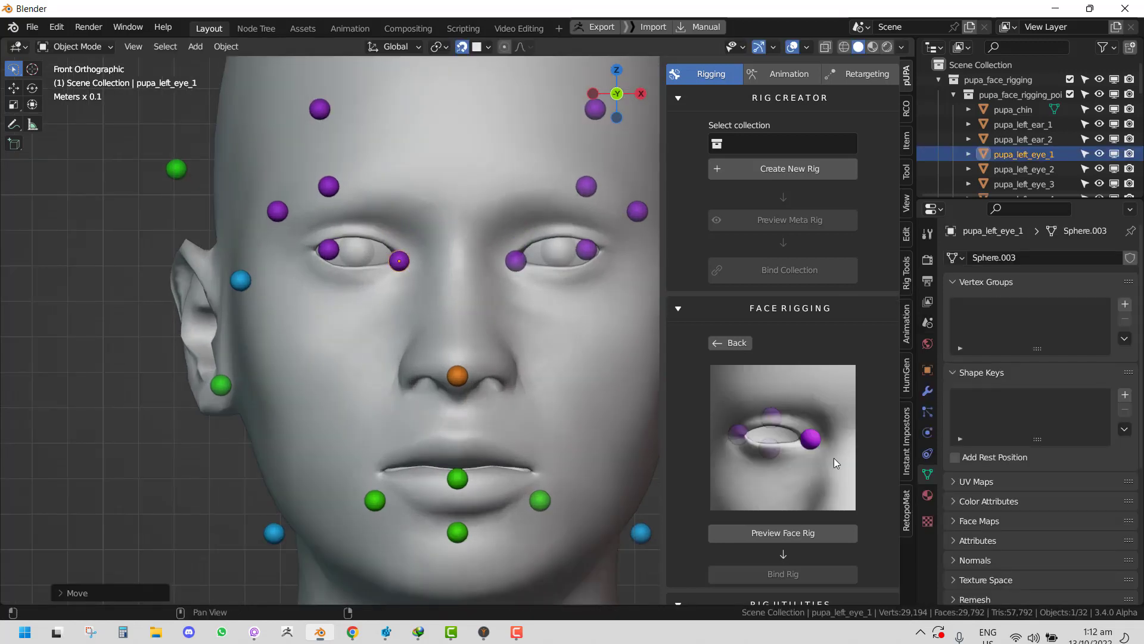
scroll(772, 388, "down", 3)
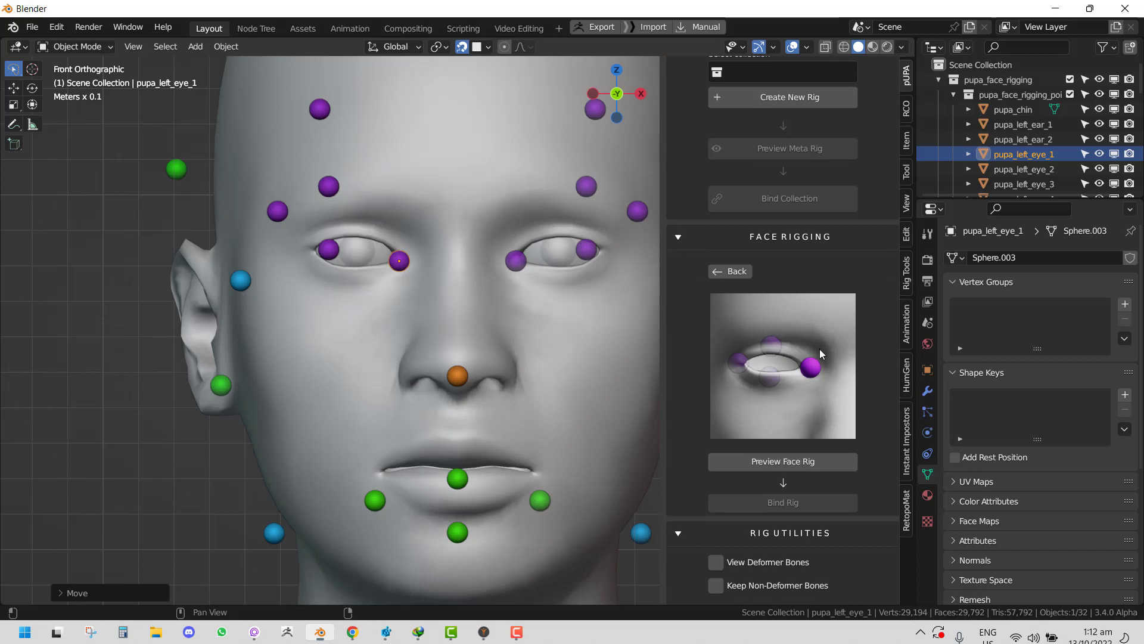
left_click(328, 250)
key("g")
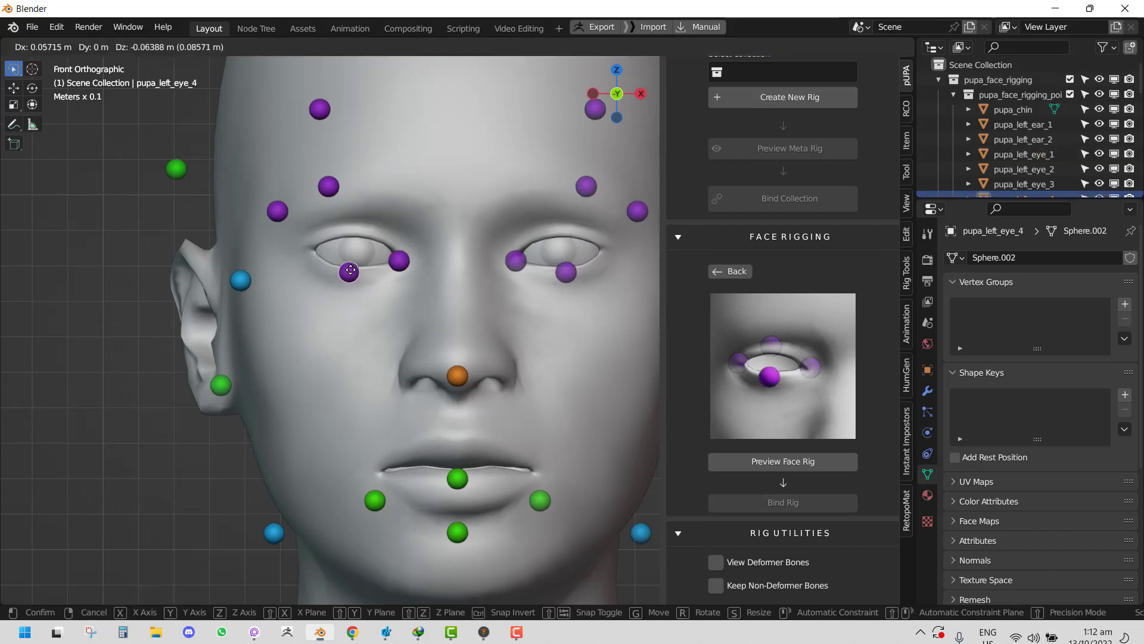
left_click(353, 272)
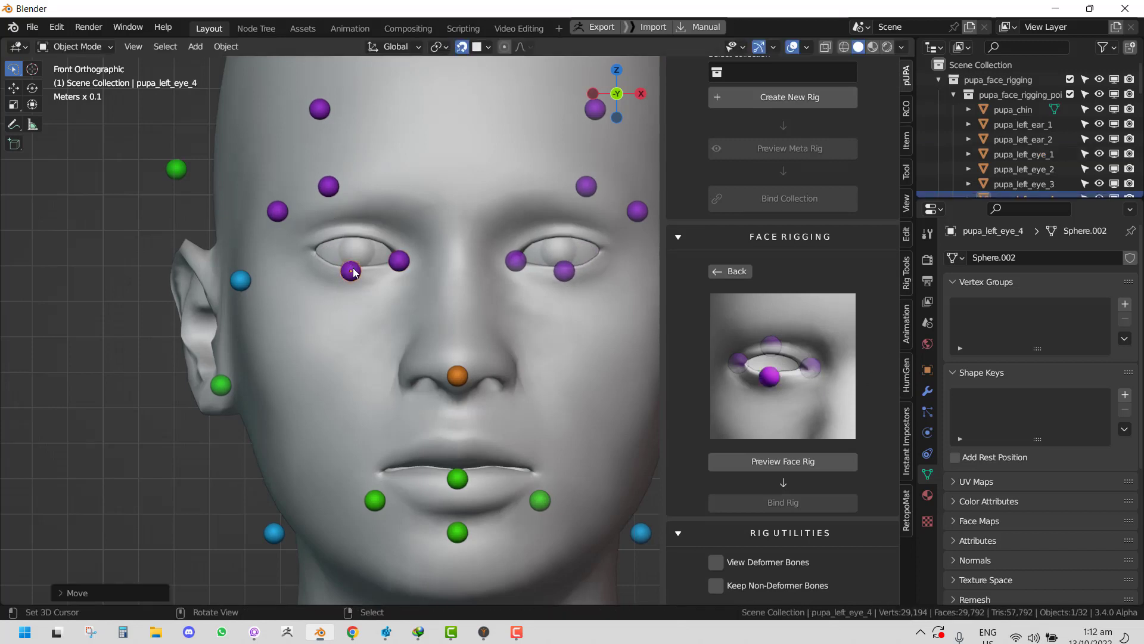
Step: Move the left eye's remaining two markers onto the outer corner and the middle of the upper eyelid
left_click(286, 212)
key("g")
left_click(309, 247)
left_click(329, 186)
key("g")
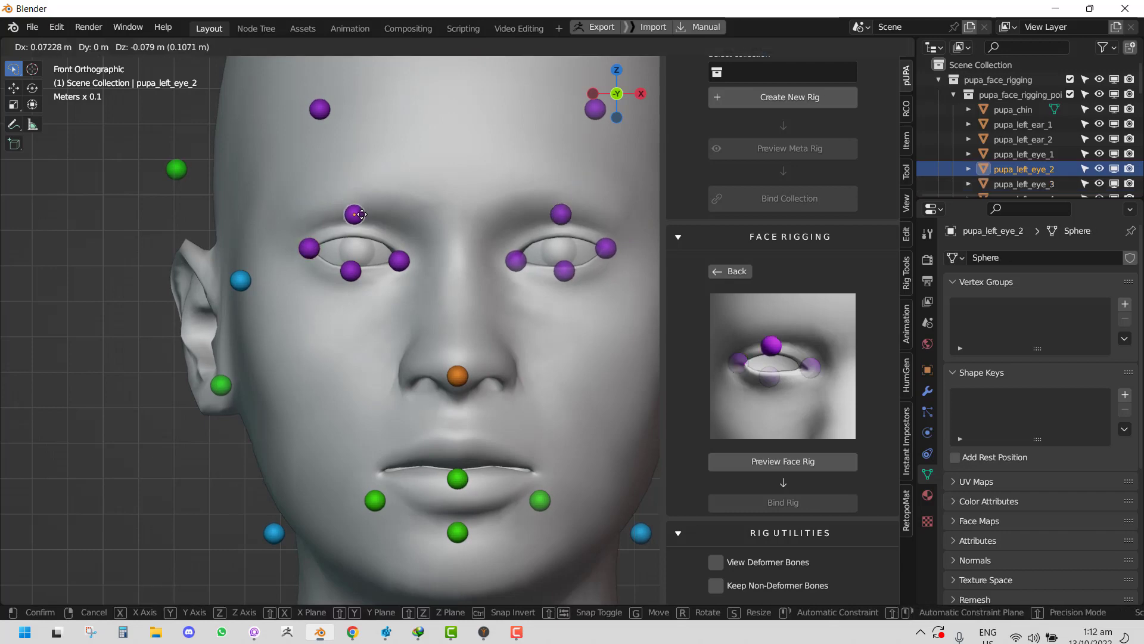
left_click(361, 225)
Step: Move the left eyebrow marker down onto the brow above the middle of the eye
middle_click_drag(358, 232, 317, 208)
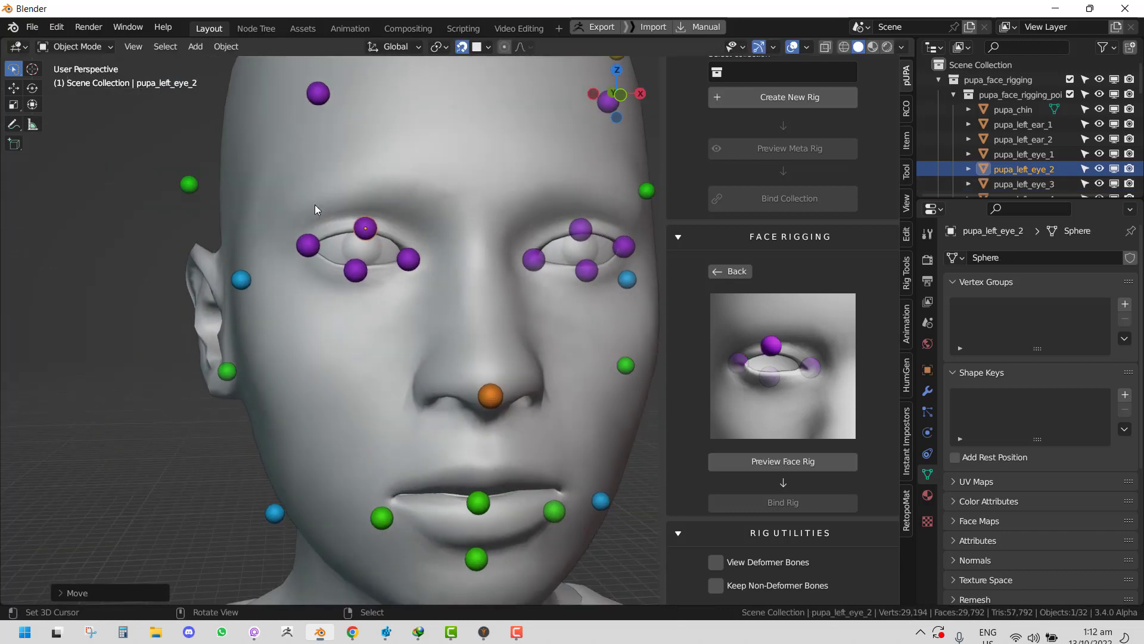
left_click(318, 93)
key("g")
left_click(370, 202)
key("KP_1")
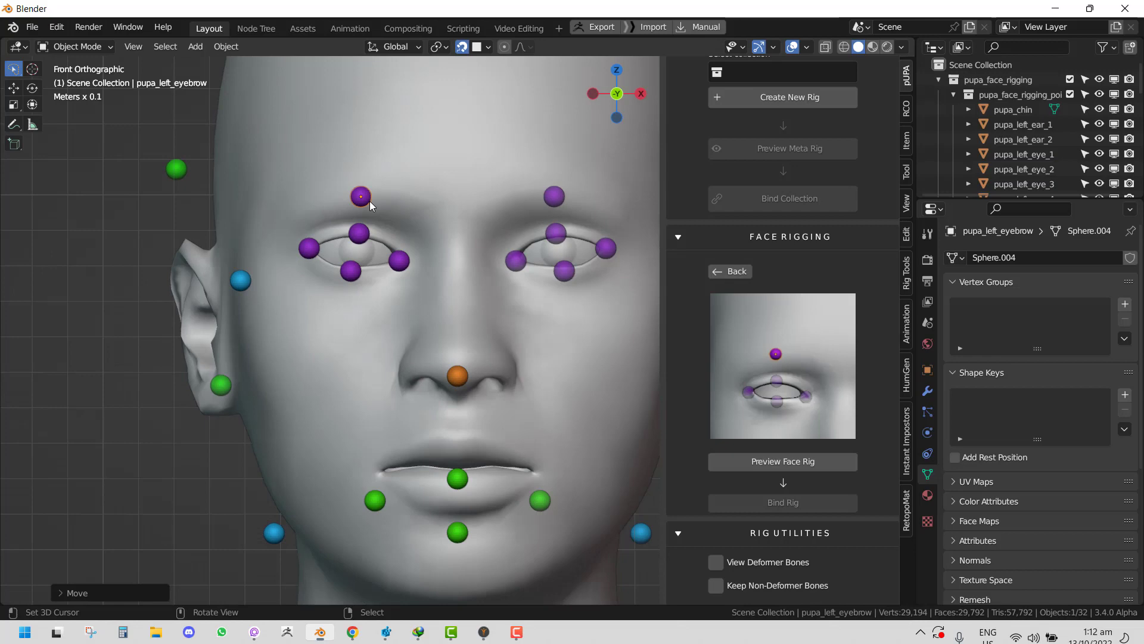
Step: Place the left ear markers on the earlobe and upper ear, and lower the upper blue marker beside the ear slightly
middle_click_drag(305, 334, 324, 292)
left_click(272, 384)
key("g")
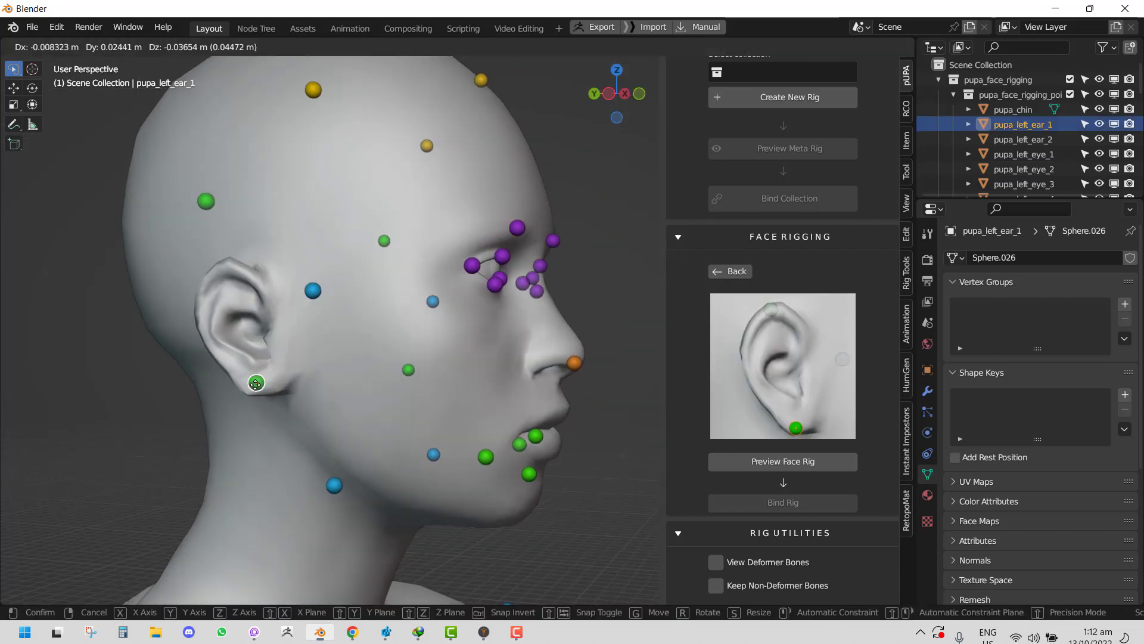
left_click(256, 383)
left_click(206, 201)
key("g")
left_click(222, 271)
right_click_drag(316, 286, 328, 318)
Step: Move the upper mouth marker onto the middle of the upper lip and the lower mouth marker onto the lower lip
middle_click_drag(467, 363, 475, 429)
key("KP_1")
left_click(457, 433)
key("g")
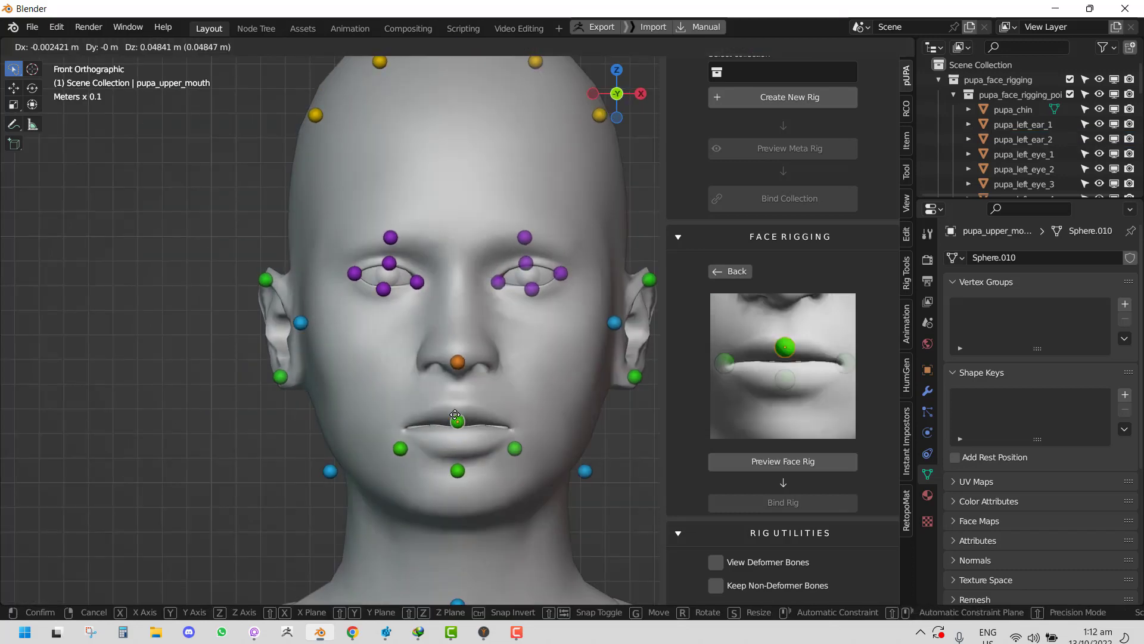
left_click(457, 411)
left_click(457, 470)
key("g")
left_click(457, 443)
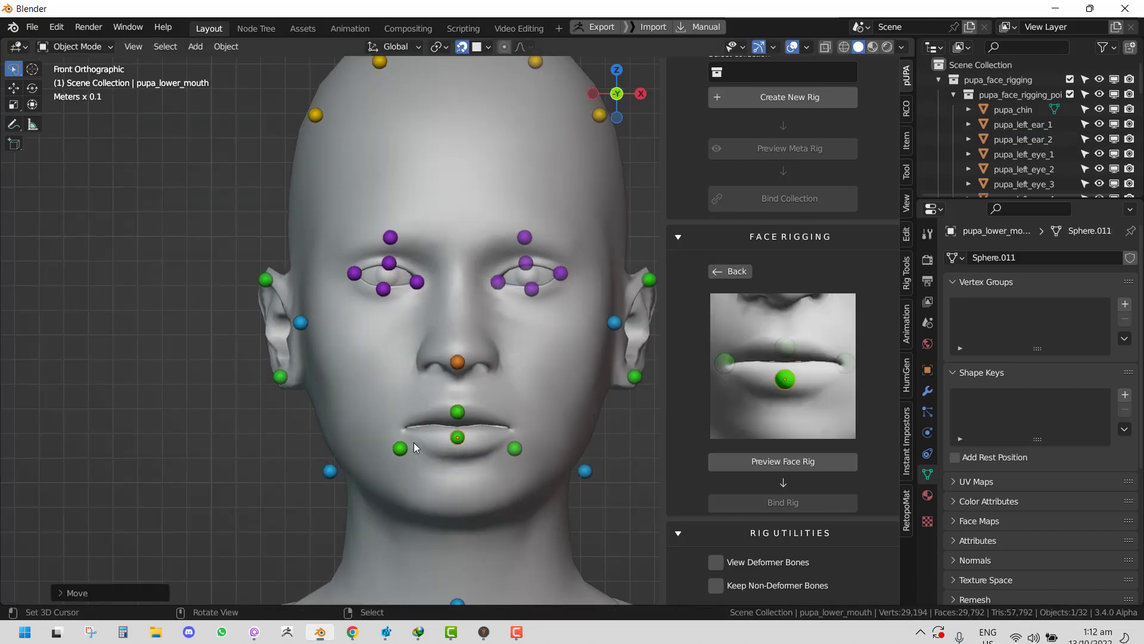
Step: Move the left mouth marker up onto the corner of the lips
left_click(401, 447)
key("g")
left_click(403, 430)
middle_click_drag(403, 430, 393, 451)
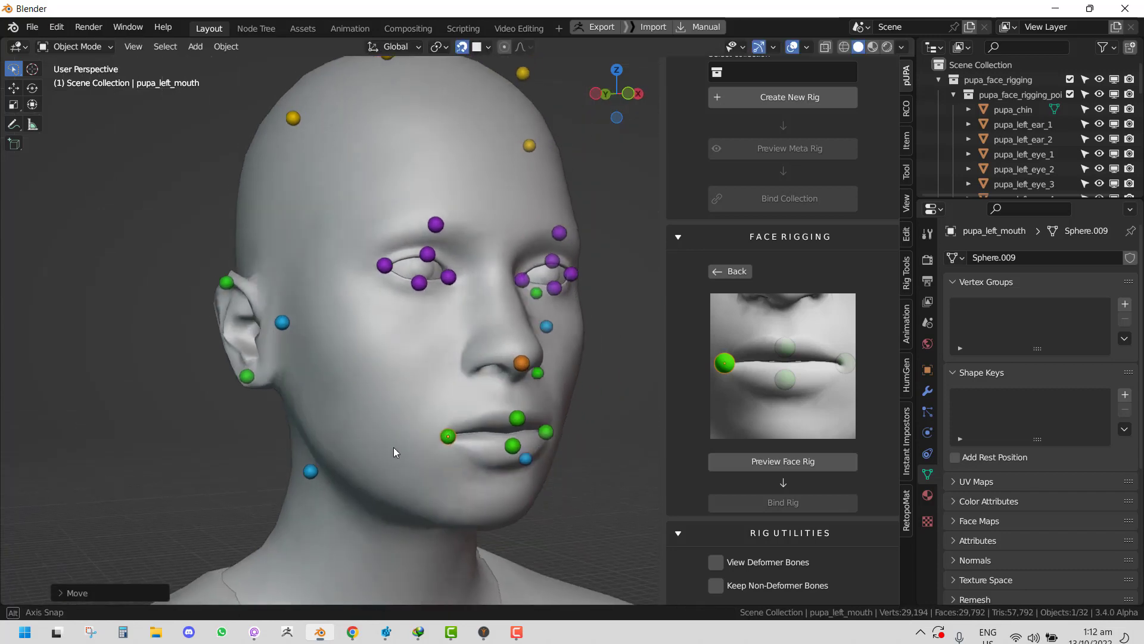
Step: Move the left lower jaw marker up onto the angle of the jaw below the ear
left_click(313, 472)
key("g")
left_click(301, 421)
key("KP_1")
middle_click_drag(473, 378, 521, 366)
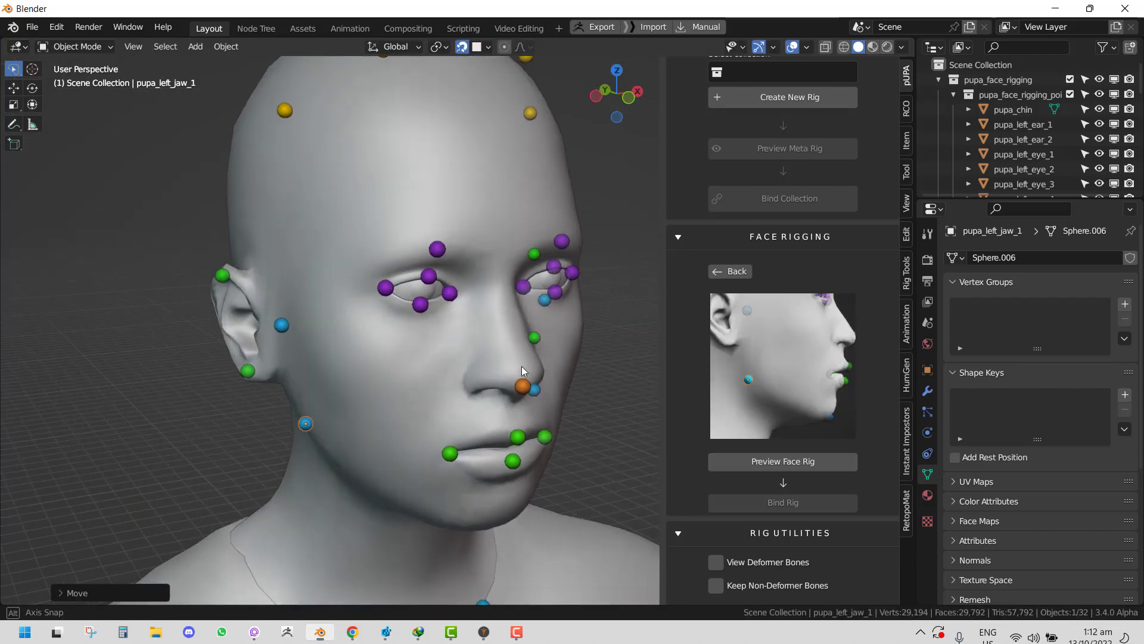
Step: Lower the two left forehead markers onto the forehead above the eyebrow and at the temple
scroll(463, 291, "down", 3)
key("KP_1")
right_click_drag(403, 145, 413, 210)
middle_click_drag(412, 210, 458, 219)
right_click_drag(345, 182, 359, 229)
key("KP_1")
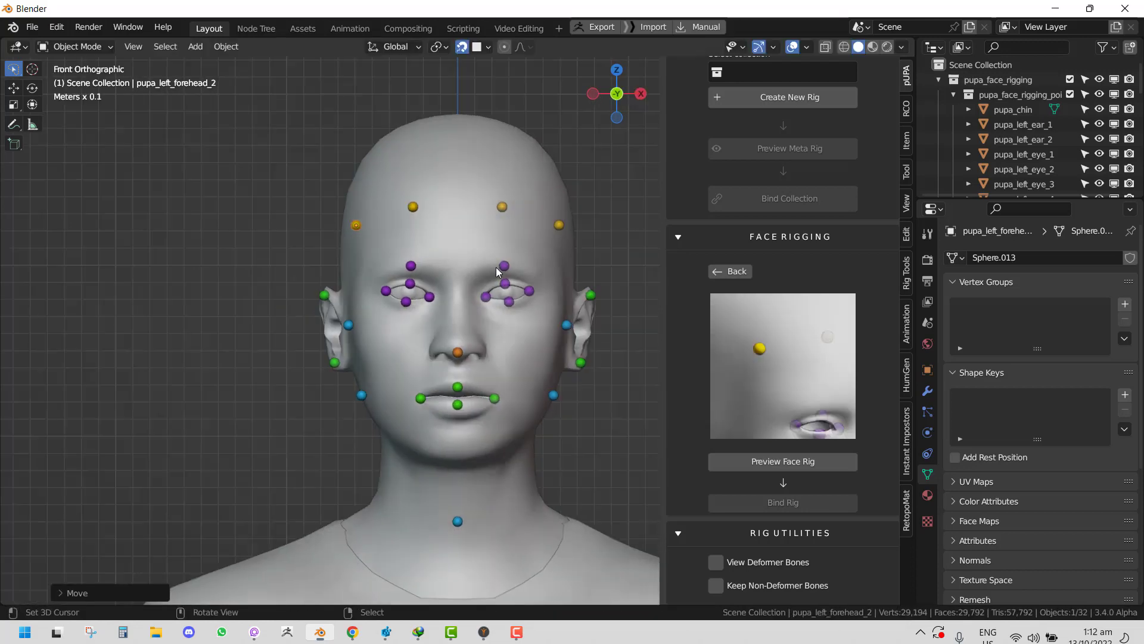
Step: Move the chin marker up from the neck onto the underside of the chin
scroll(498, 355, "up", 2)
right_click(452, 548)
scroll(453, 548, "down", 3)
left_click(449, 494)
key("g")
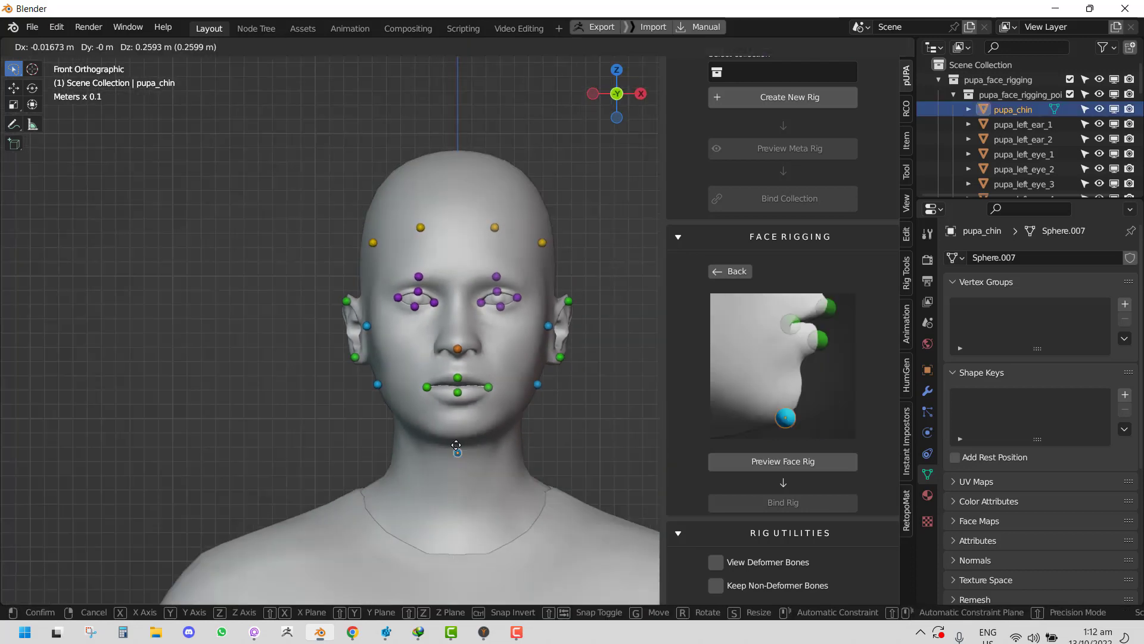
left_click(455, 427)
middle_click_drag(455, 428, 493, 447)
key("KP_1")
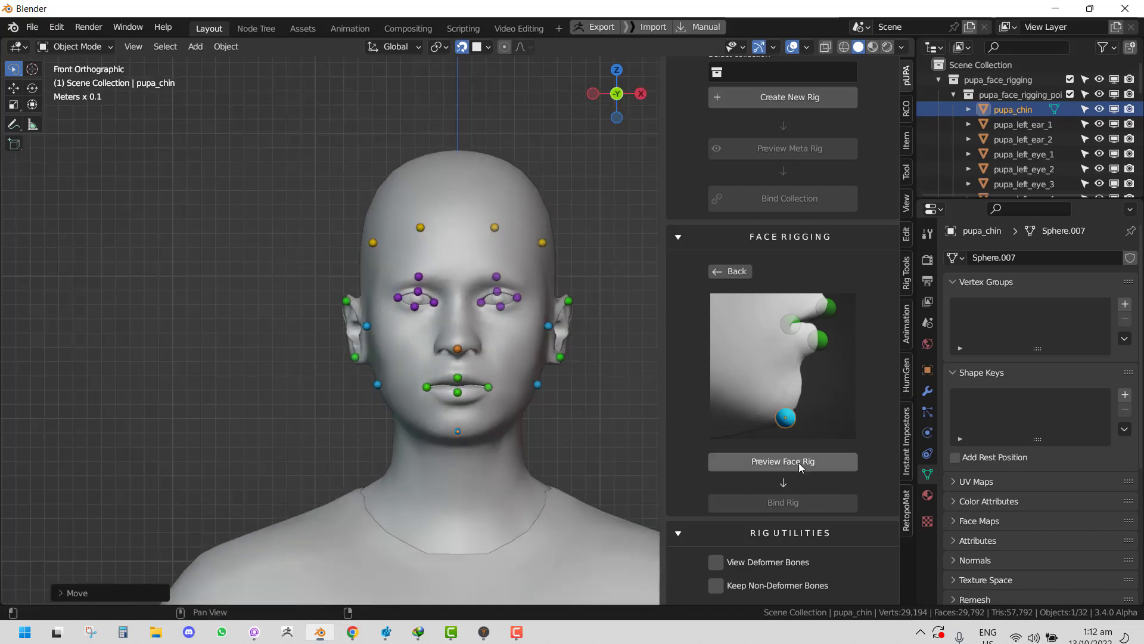
Step: Generate the face rig preview from the placed markers and bind the rig to the face
left_click(795, 471)
scroll(776, 380, "down", 3)
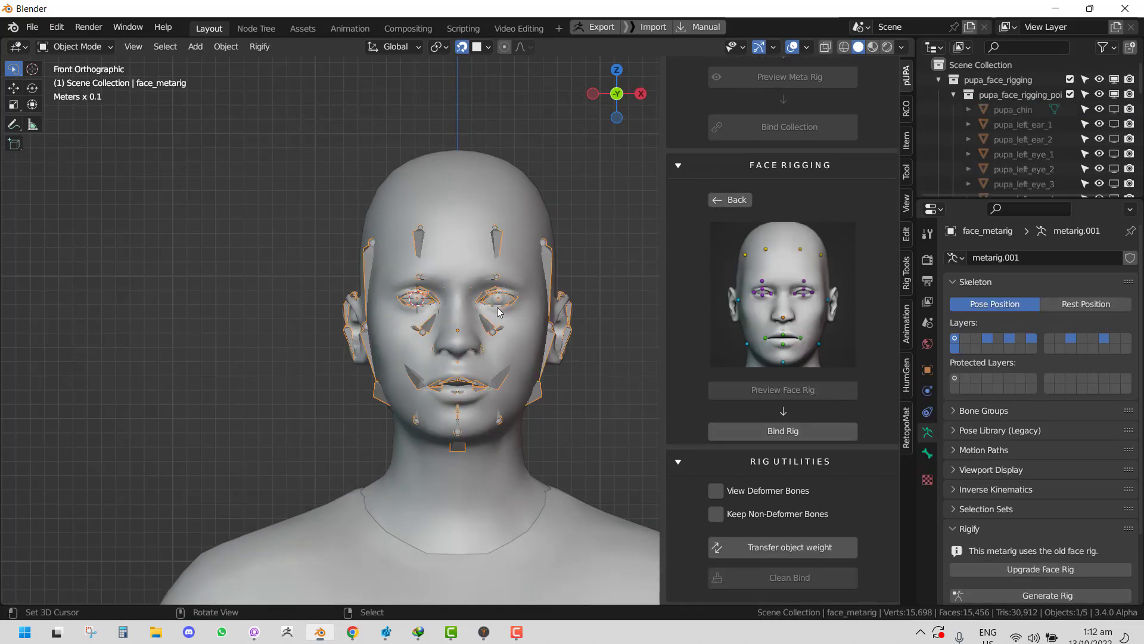
mouse_move(536, 310)
middle_mouse_down()
mouse_move(370, 312)
mouse_move(487, 289)
mouse_move(536, 292)
middle_mouse_up()
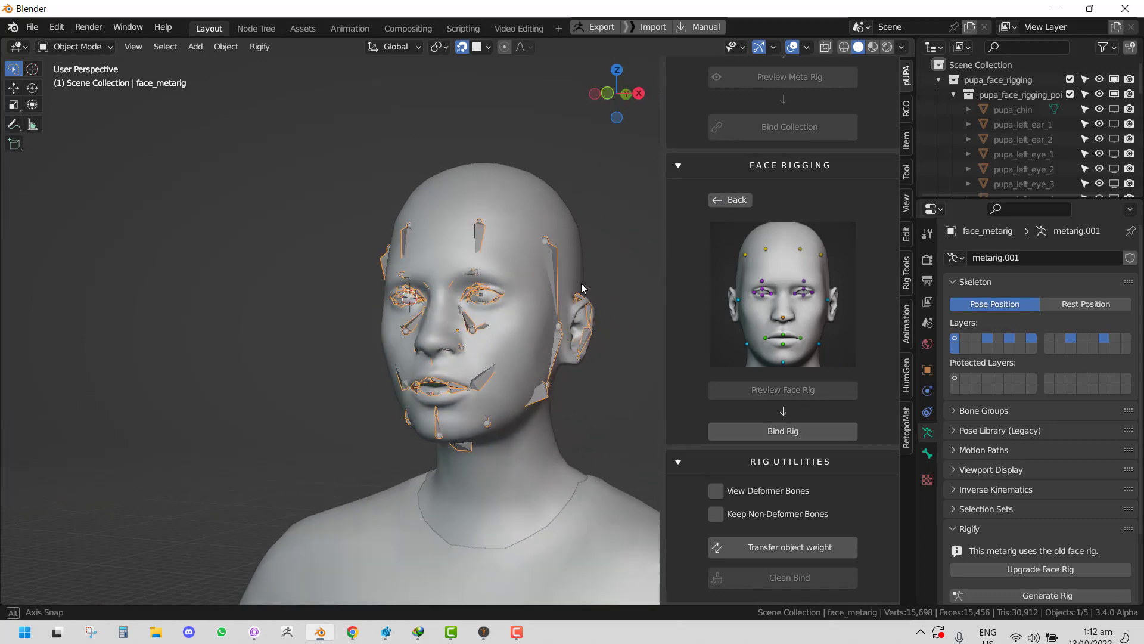
left_click(815, 430)
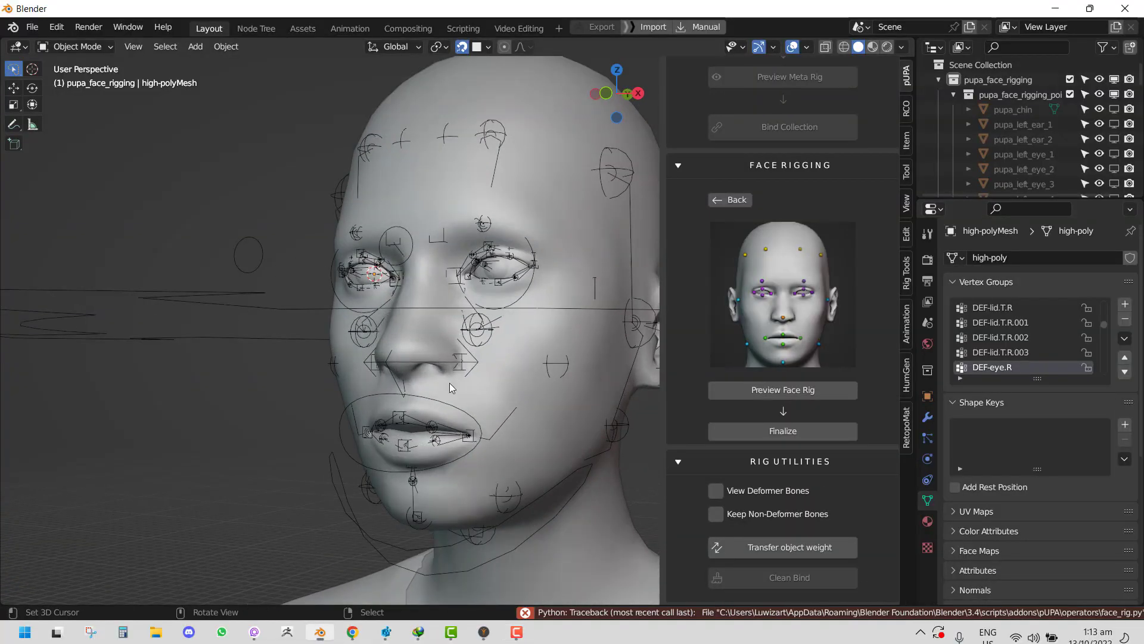
Step: Put the generated face rig in Pose Mode and test the nose master control with a move, undoing that move
right_click(478, 362)
key("ctrl+Tab")
right_click(478, 363)
key("g")
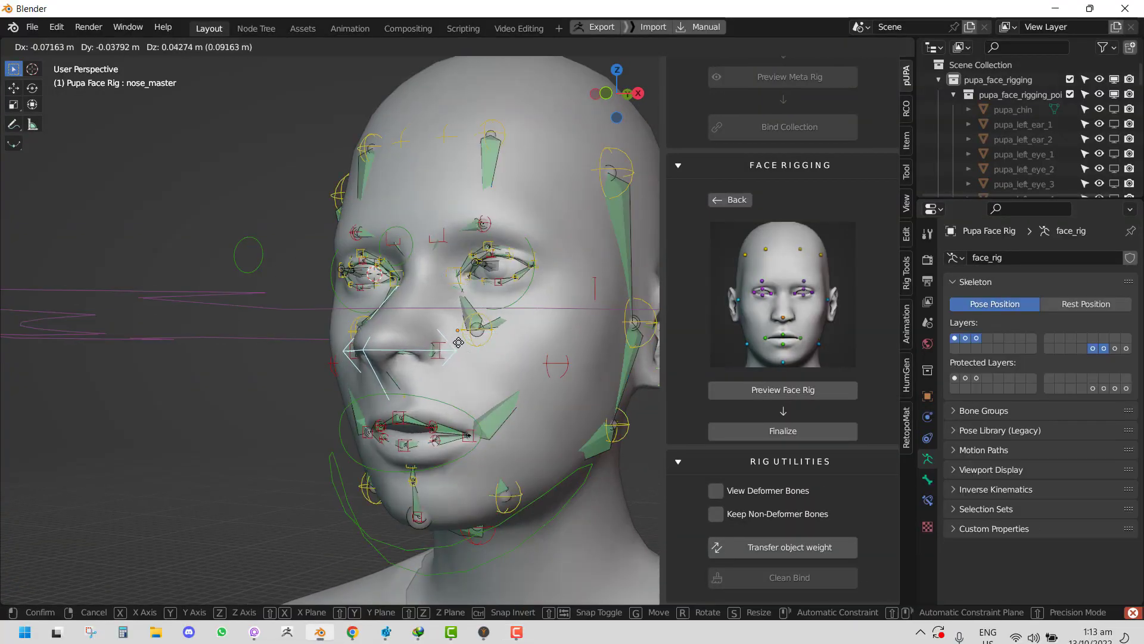
left_click(482, 327)
key("ctrl+z")
Step: Test the jaw master control by moving it and by rotating it in side view, restoring its original pose
right_click(459, 541)
key("g")
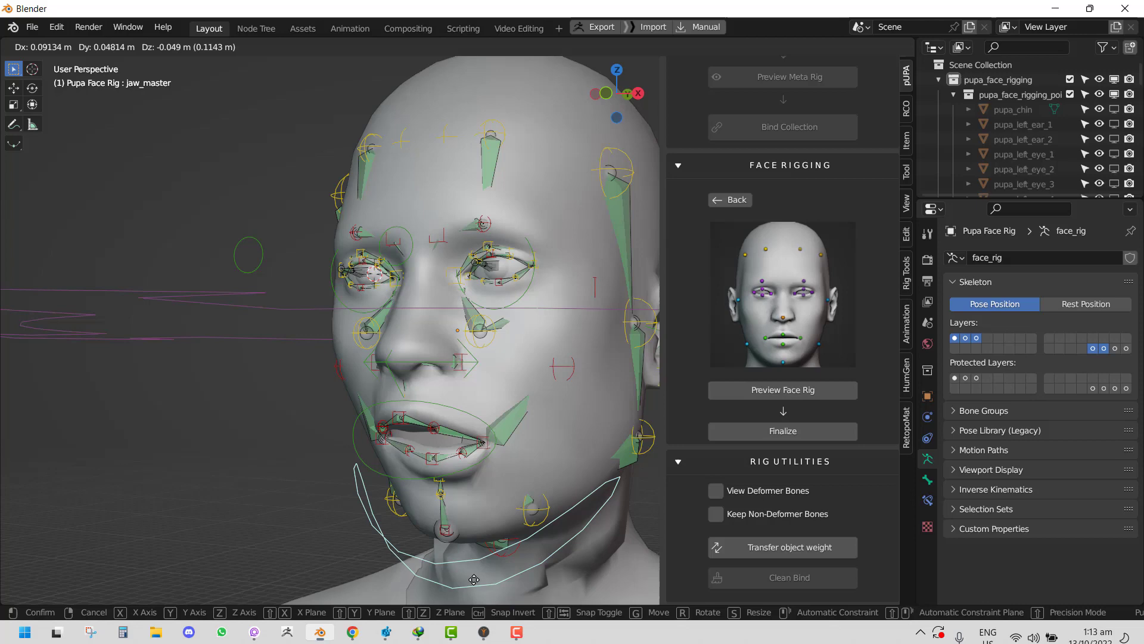
left_click(469, 537)
key("ctrl+z")
key("KP_1")
key("r")
key("Escape")
key("KP_3")
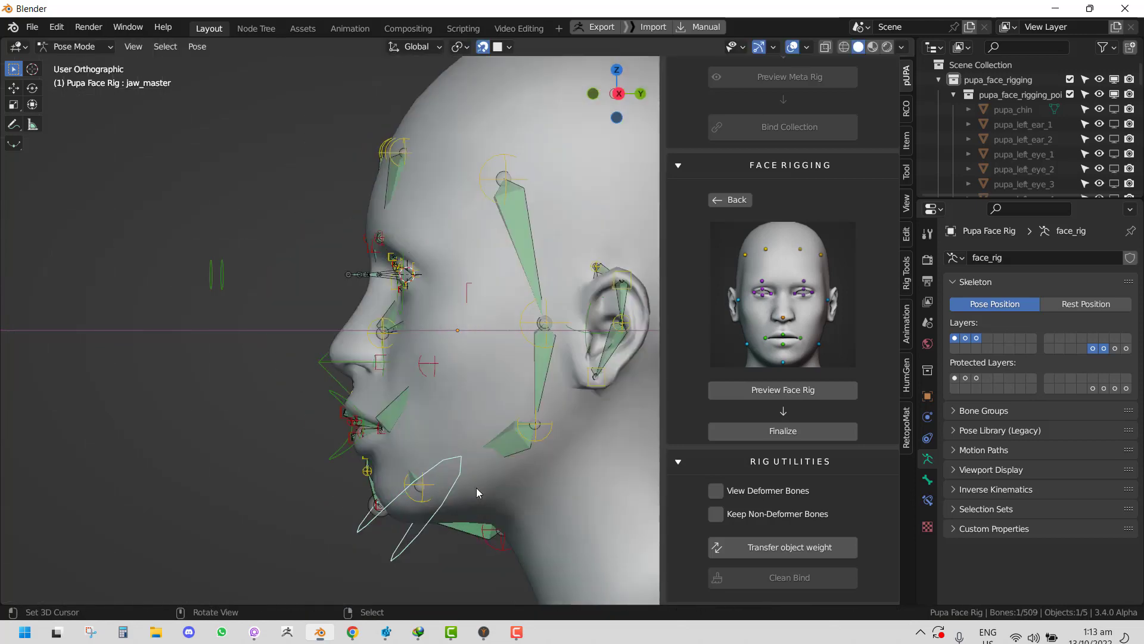
key("r")
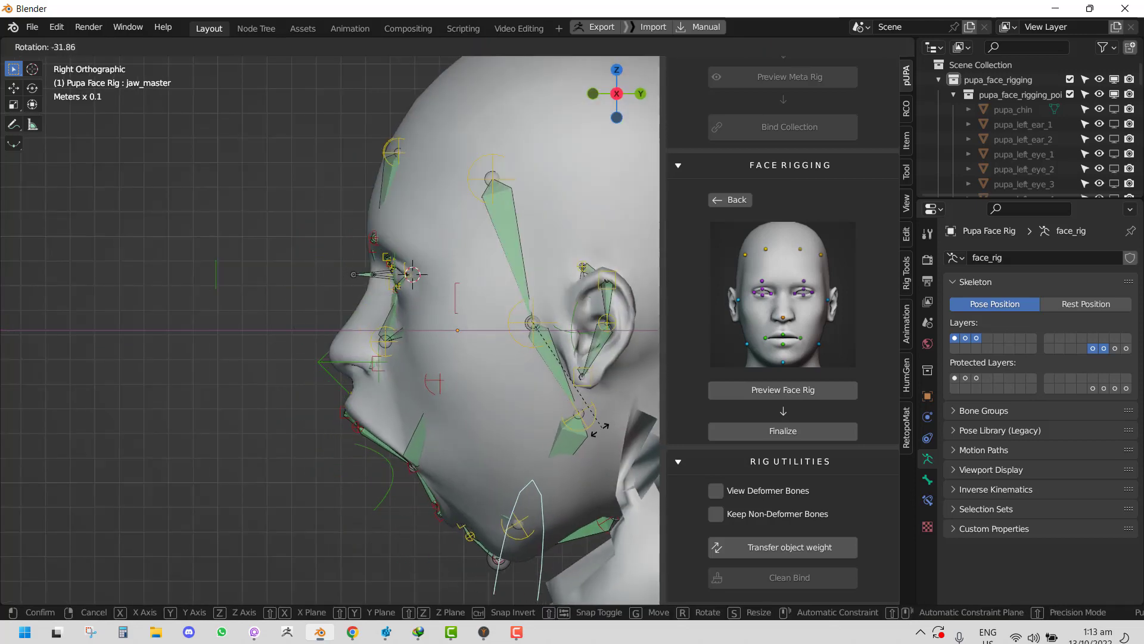
left_click(489, 403)
Step: Test the outer control of the left eyebrow with trial moves, cancelling each one
middle_click_drag(488, 405, 518, 316)
left_click(540, 293)
left_click(538, 292)
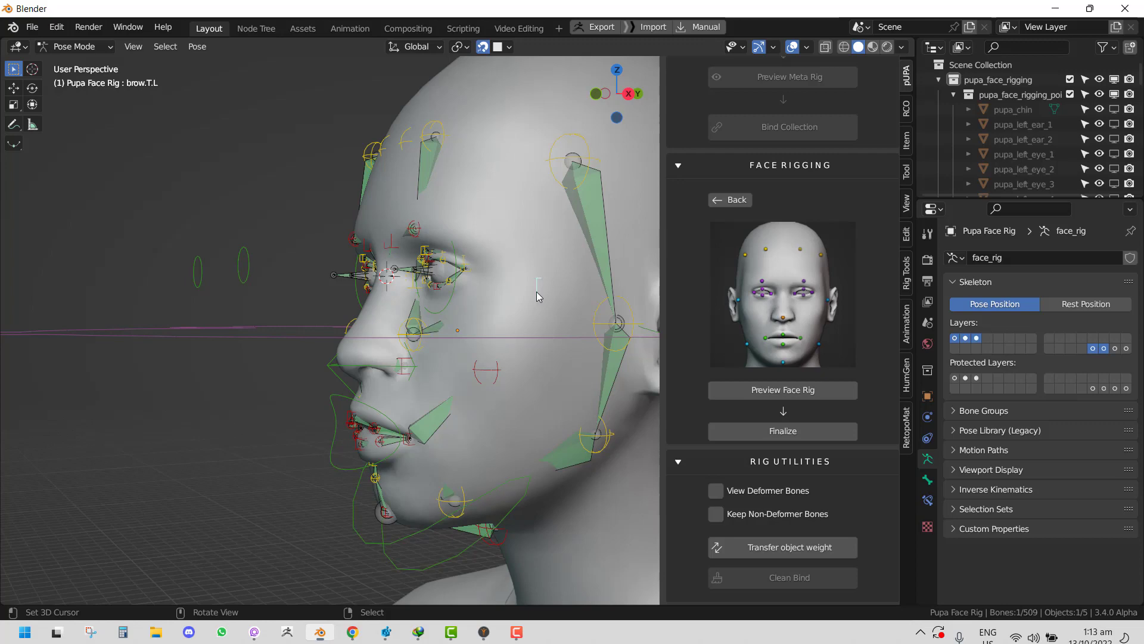
key("g")
right_click(556, 262)
middle_click_drag(410, 326, 539, 331)
key("g")
right_click(520, 328)
Step: Test the right cheek control and the right lower eyelid control with trial moves
right_click(375, 353)
key("g")
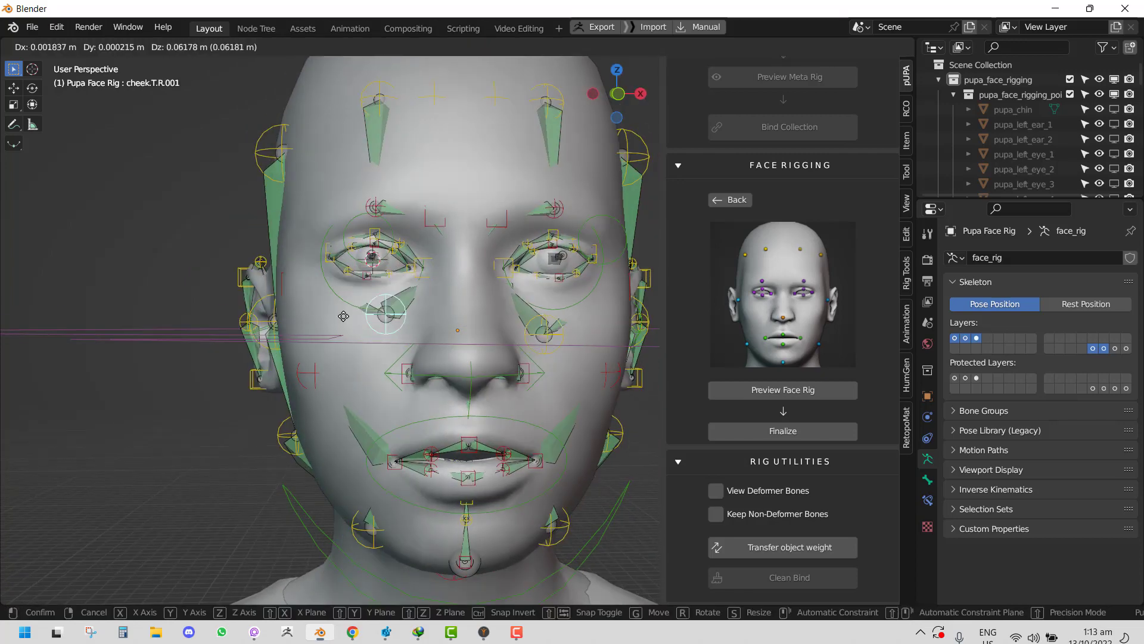
left_click(344, 316)
scroll(296, 225, "up", 5)
left_click(299, 243)
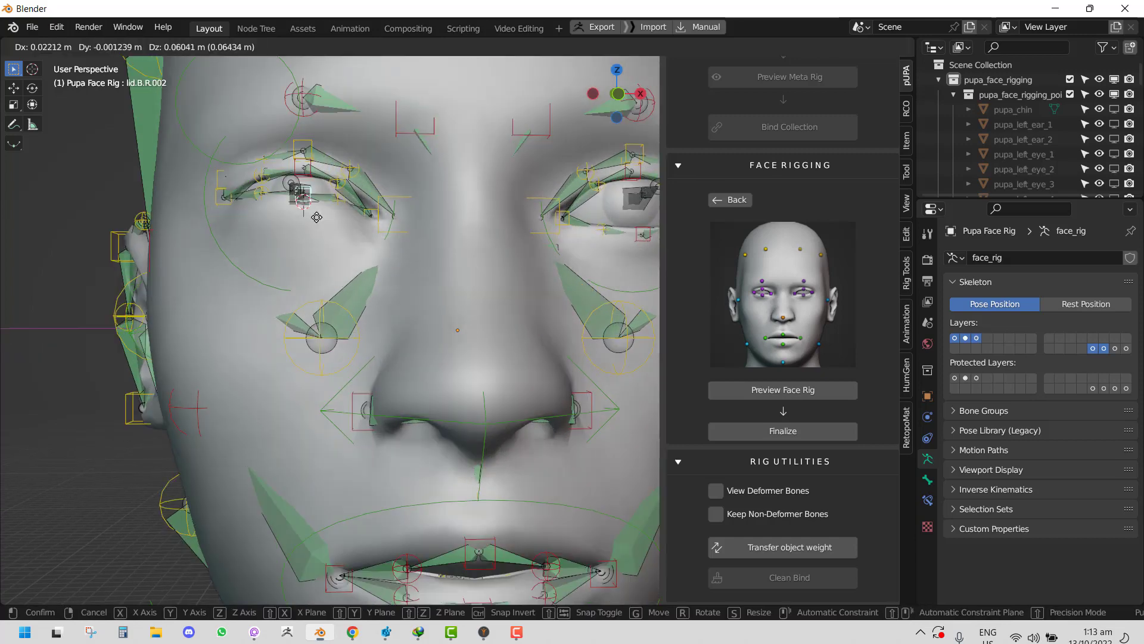
Step: Finalize the face rig and hide its deformation bone layer
scroll(322, 256, "down", 5)
left_click(777, 439)
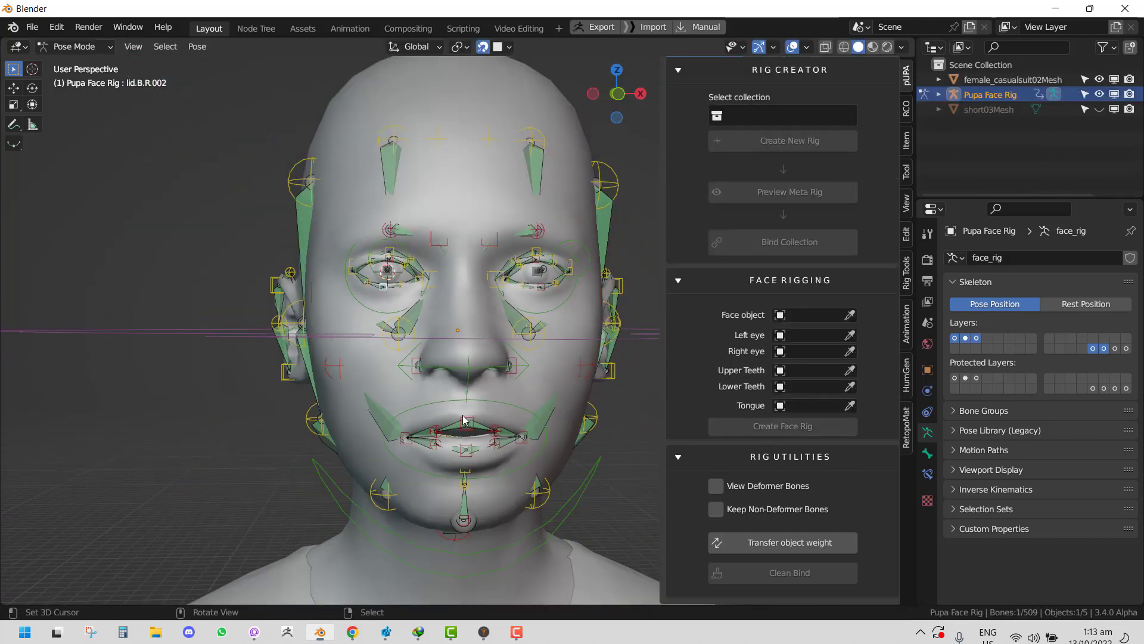
middle_click_drag(505, 398, 440, 393)
key("Tab")
key("Tab")
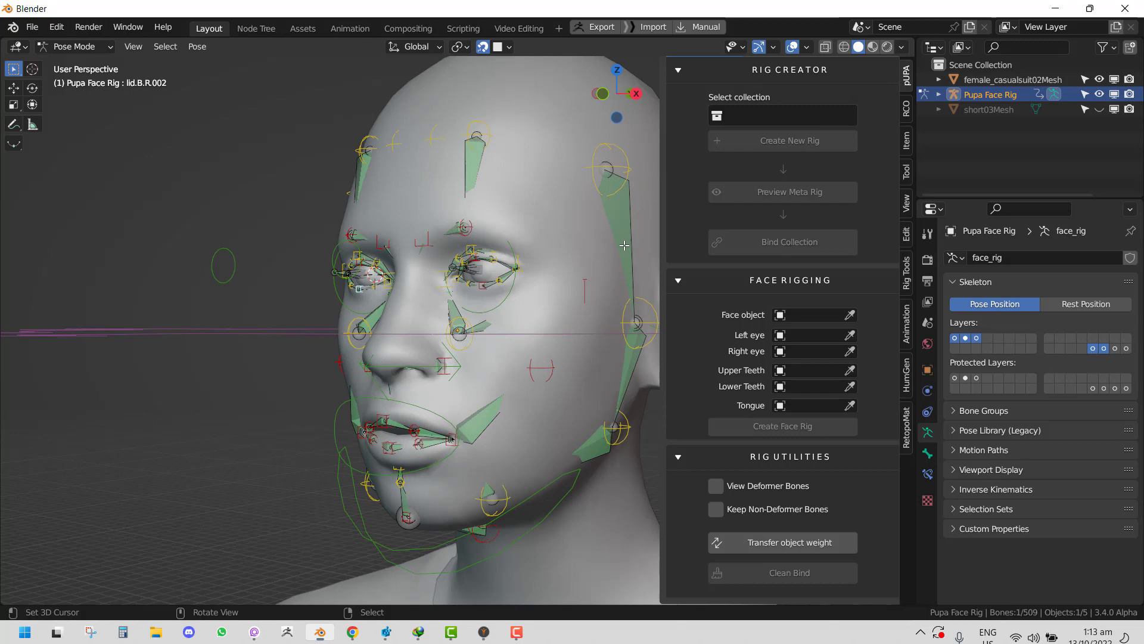
middle_click_drag(609, 245, 575, 247)
left_click(1104, 350, "shift")
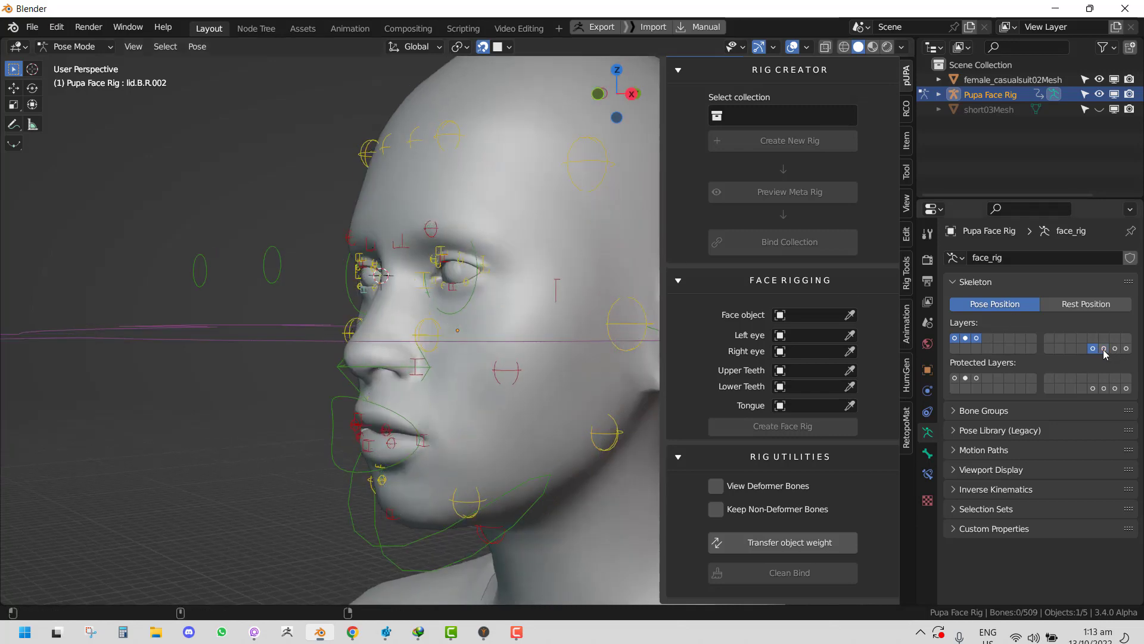
Step: Test the left eye control and the left eye master control with trial moves in front view, cancelling both
key("KP_1")
middle_click_drag(478, 335, 592, 338)
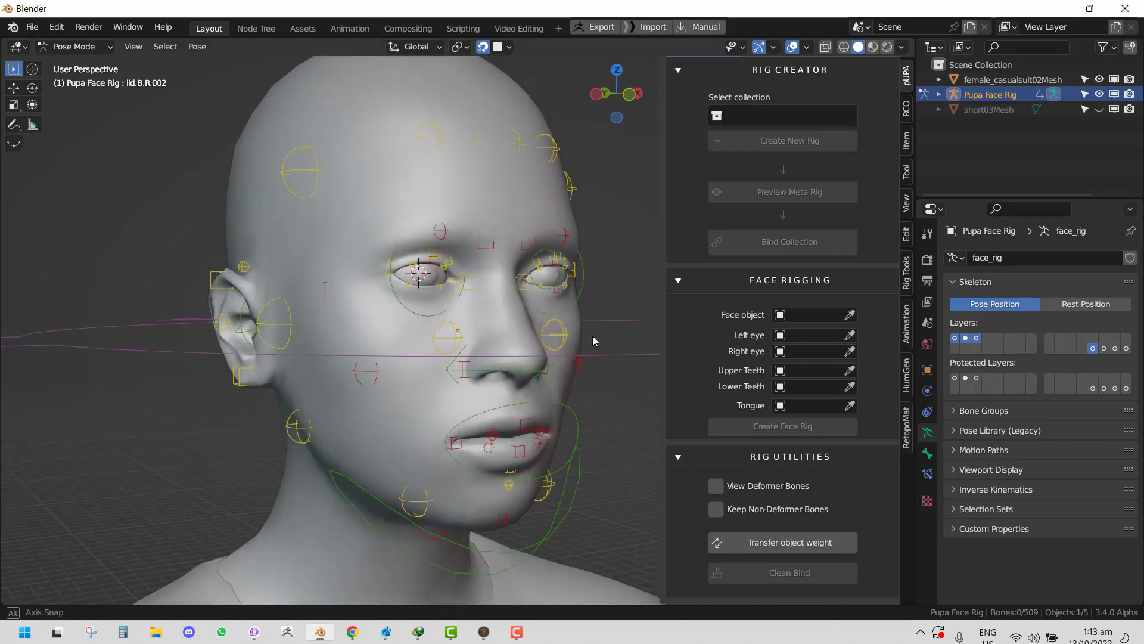
key("KP_1")
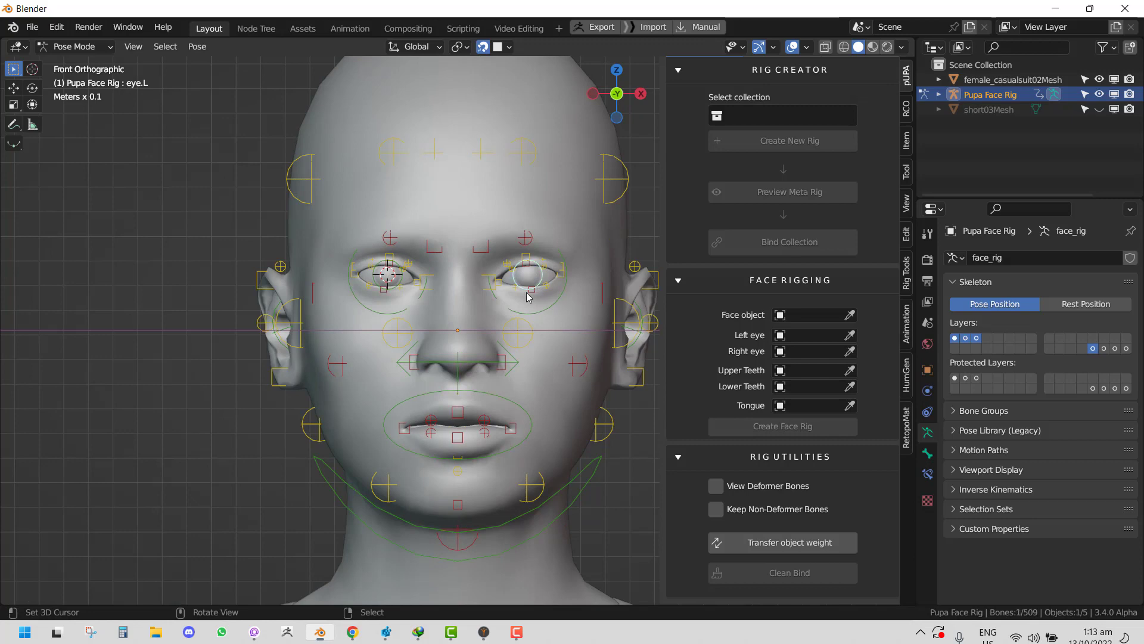
key("g")
right_click(538, 302)
right_click(540, 305)
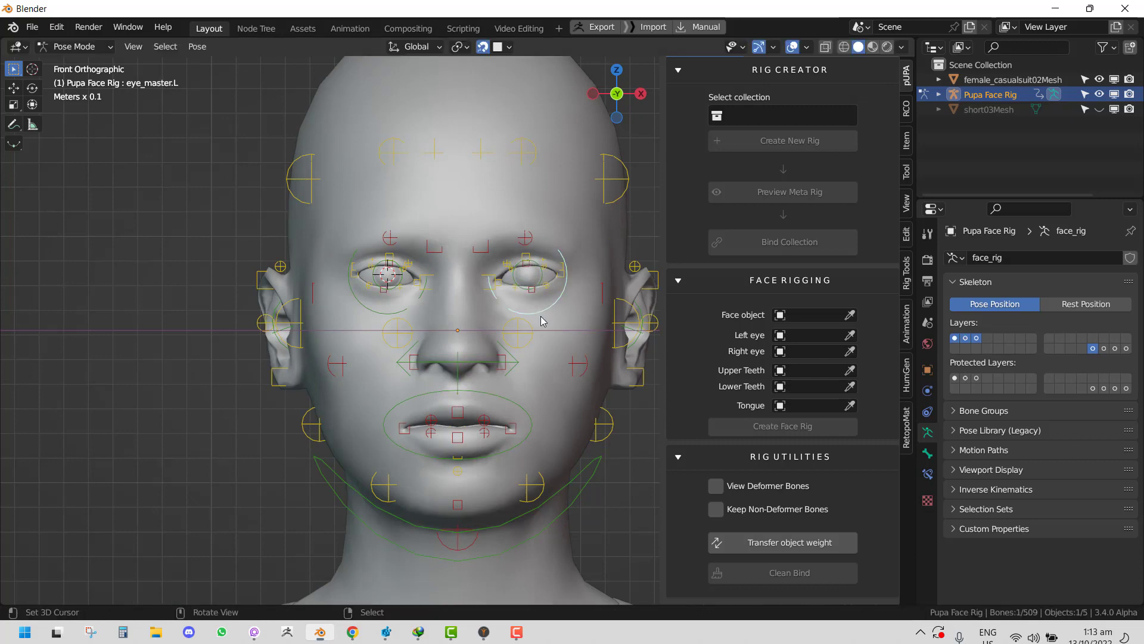
key("g")
right_click(518, 320)
Step: Test the control in the middle of the left eyebrow with a trial move and cancel it
middle_click_drag(517, 322, 454, 321)
right_click(453, 229)
key("g")
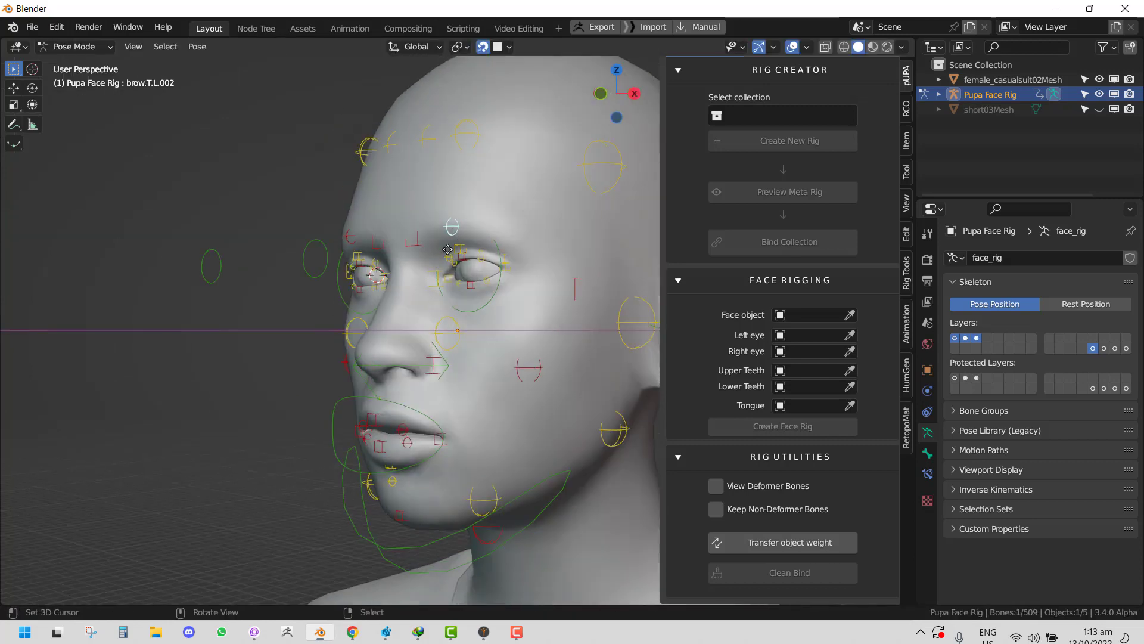
right_click(467, 230)
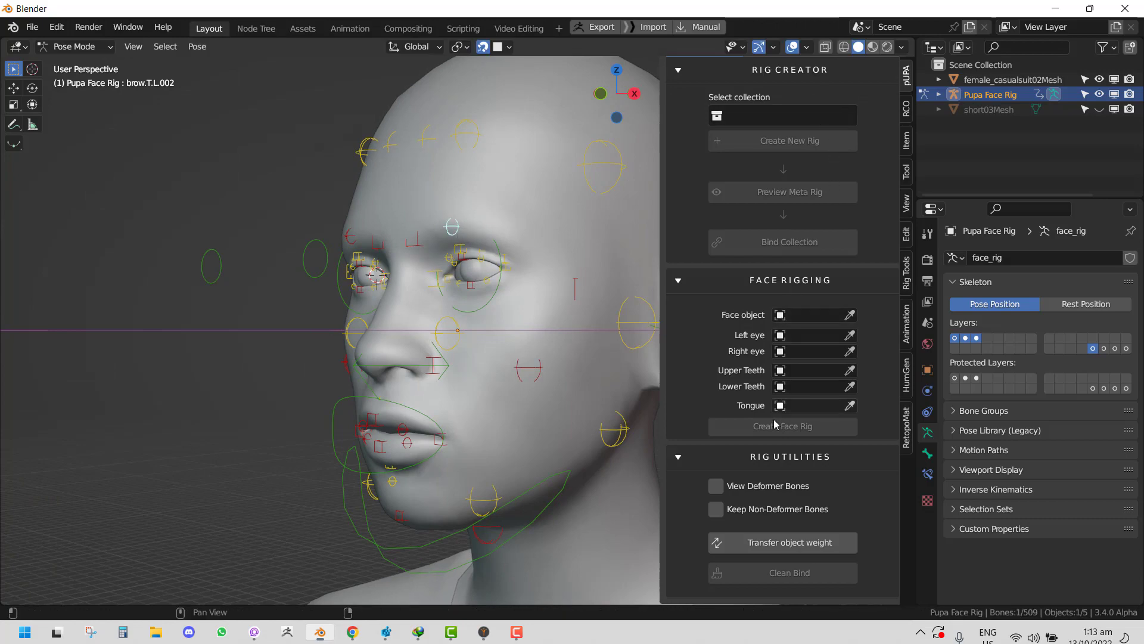
Step: Turn on View Deformer Bones for the face rig
left_click(759, 490)
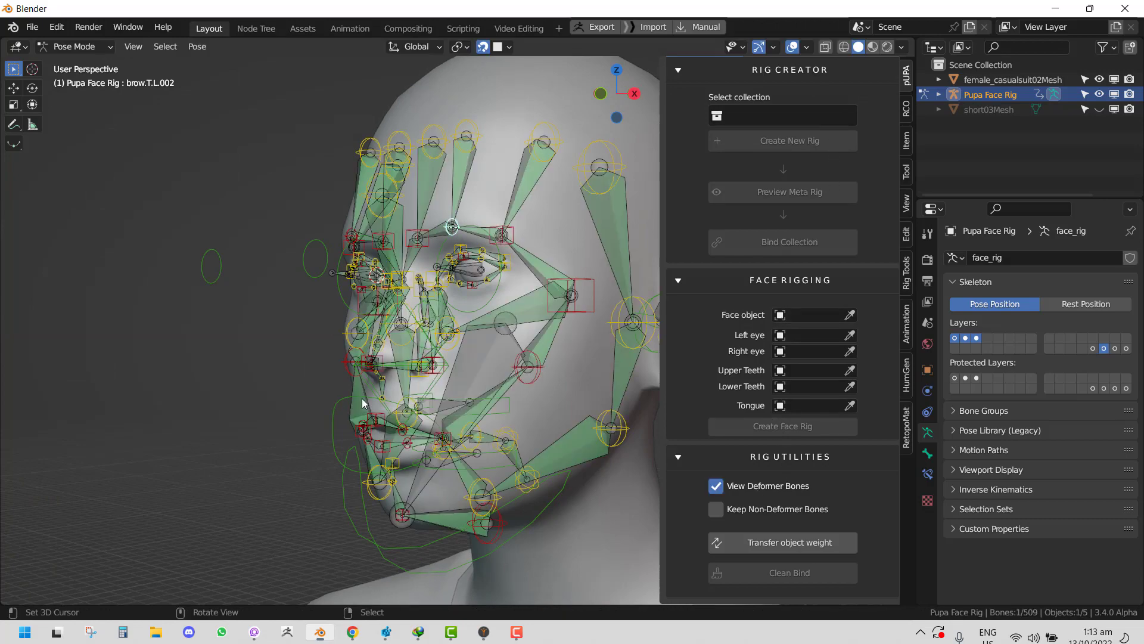
middle_click_drag(584, 376, 458, 381)
key("Tab")
key("Tab")
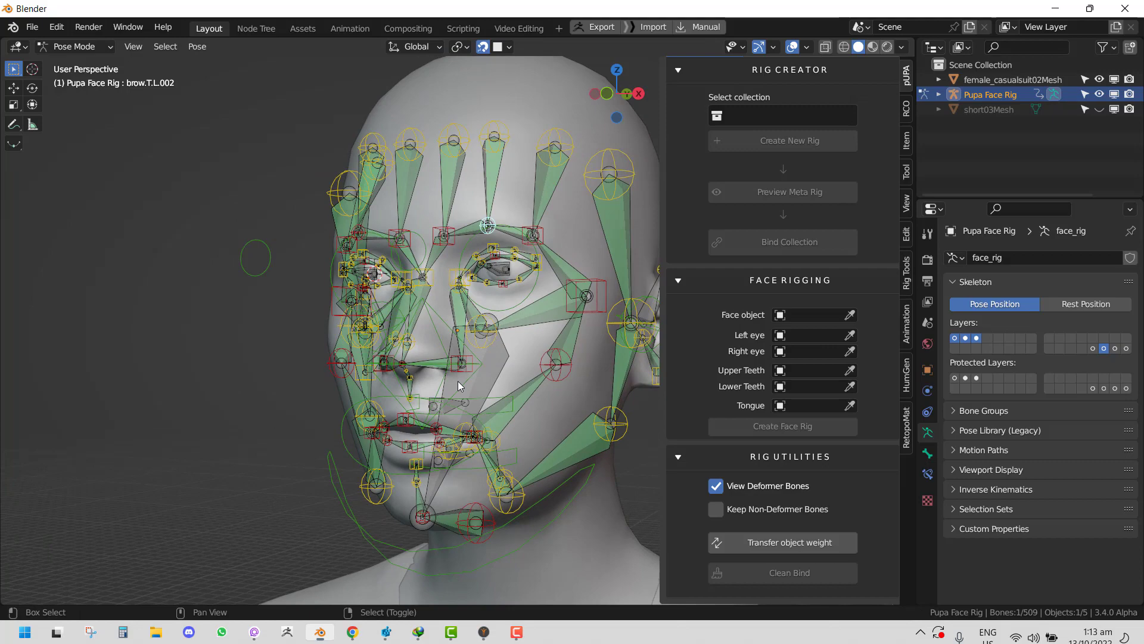
Step: Leave Pose Mode, add the head mesh to the rig selection and switch the mesh to Weight Paint mode
key("ctrl+Tab")
left_click(552, 416, "shift")
key("ctrl+Tab")
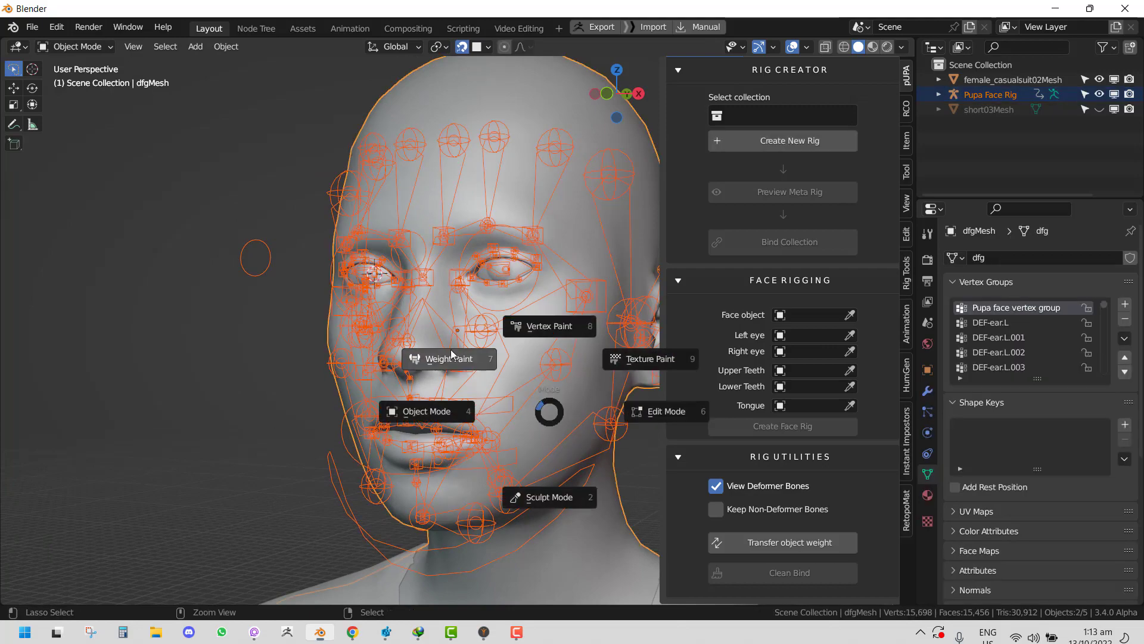
left_click(451, 351)
middle_click_drag(507, 370, 286, 334)
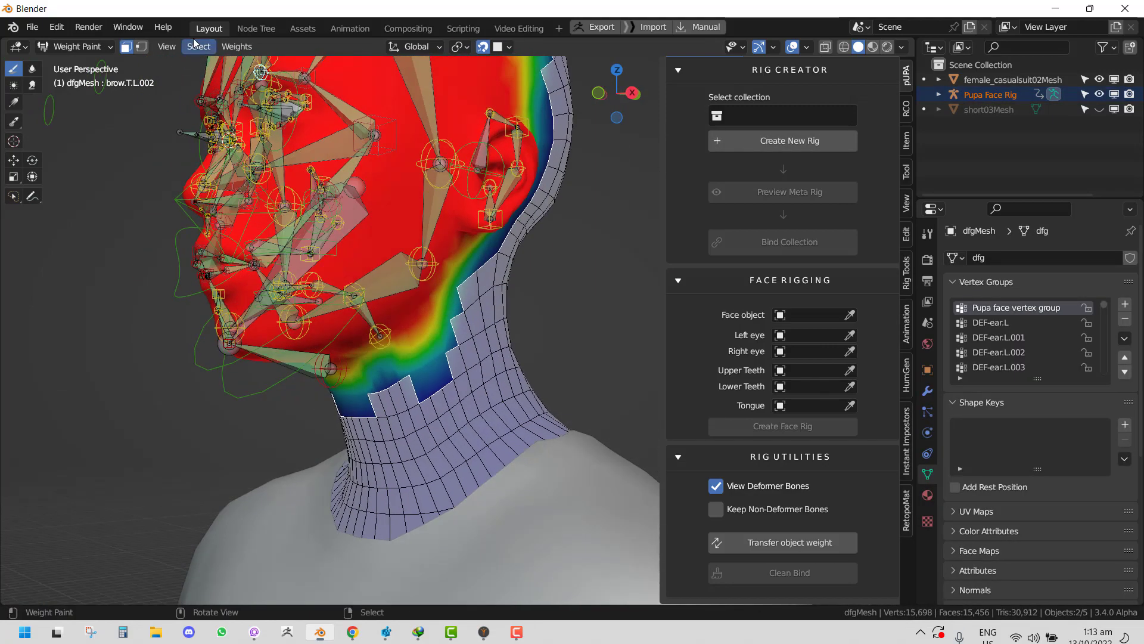
Step: Turn off the face selection mask and display the weights of the DEF-jaw bone under the chin
left_click(129, 51)
middle_click_drag(550, 382, 472, 389)
left_click(348, 370, "ctrl")
mouse_move(378, 356)
middle_mouse_down()
mouse_move(441, 336)
mouse_move(499, 354)
middle_mouse_up()
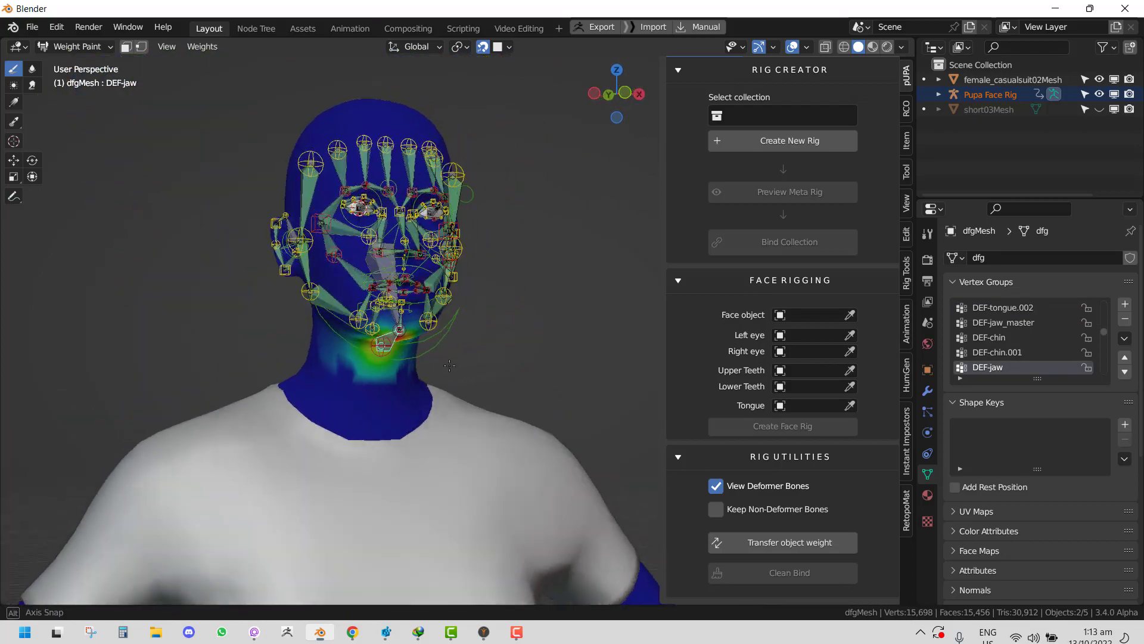
middle_click_drag(450, 365, 455, 358)
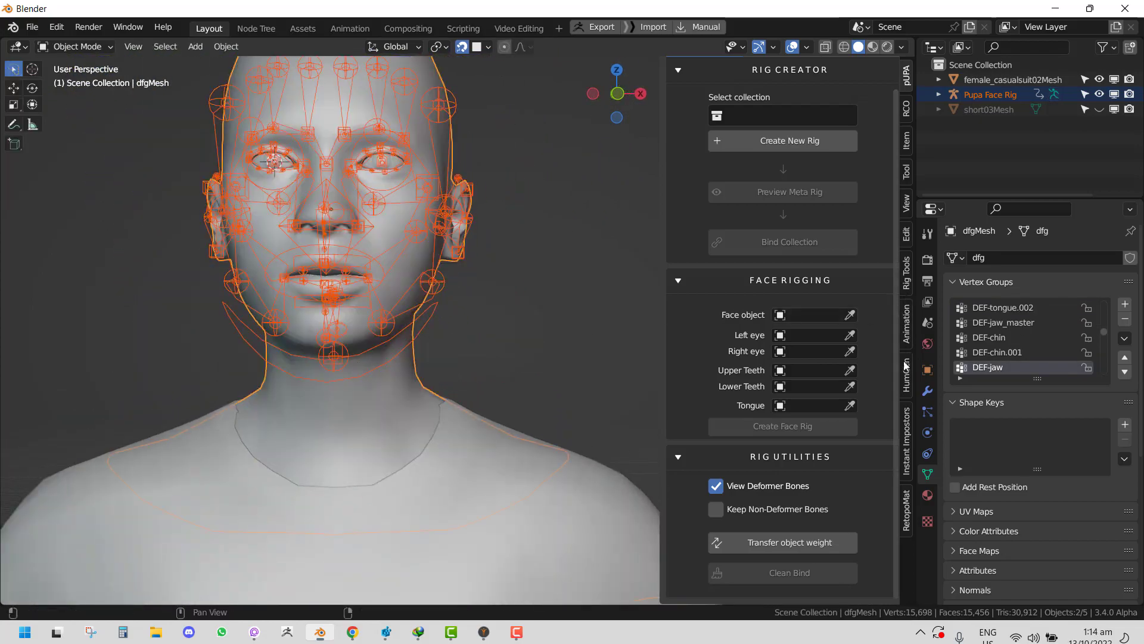
scroll(494, 331, "down", 4)
middle_click_drag(495, 331, 470, 316)
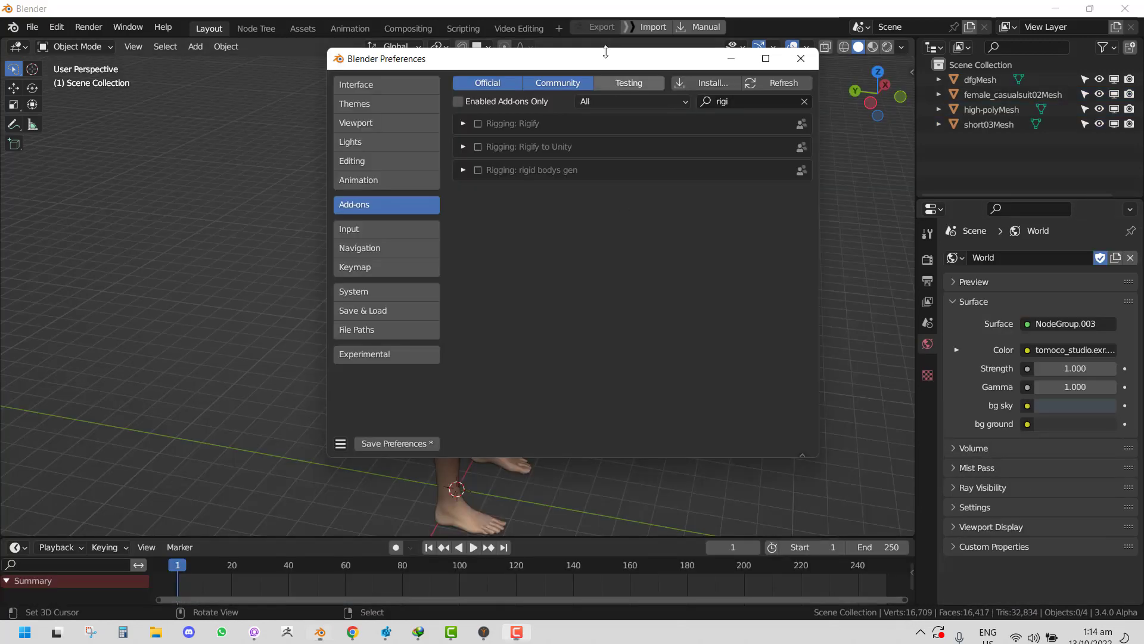
Step: Close the Preferences window and move all of the character's meshes into a new collection
left_click_drag(606, 52, 606, 55)
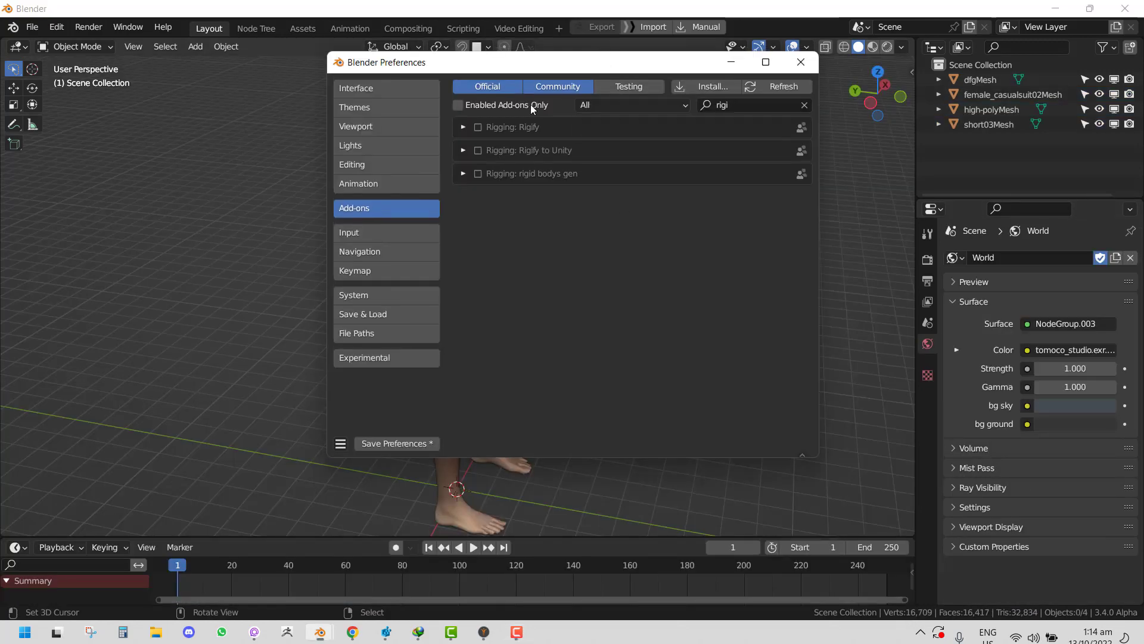
left_click(800, 63)
middle_click_drag(662, 158, 552, 279)
key("a")
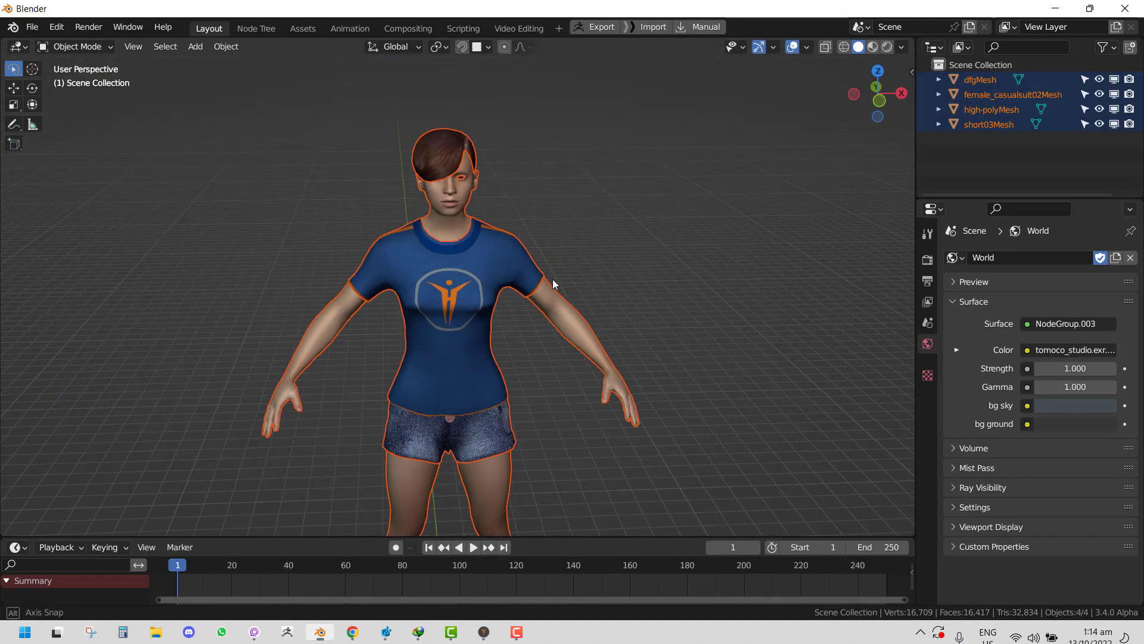
key("m")
left_click(733, 197)
left_click(725, 235)
middle_click_drag(725, 234, 702, 236)
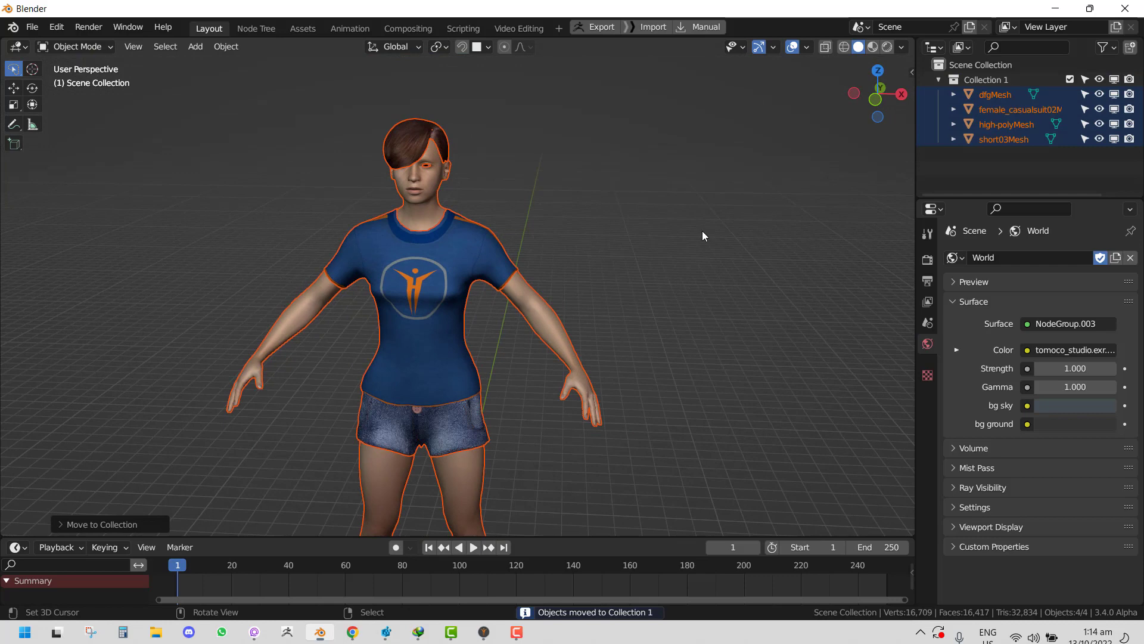
Step: Choose Collection 1 as the collection to rig in pUPA's Rig Creator and create a new rig
key("n")
left_click(905, 76)
left_click(837, 144)
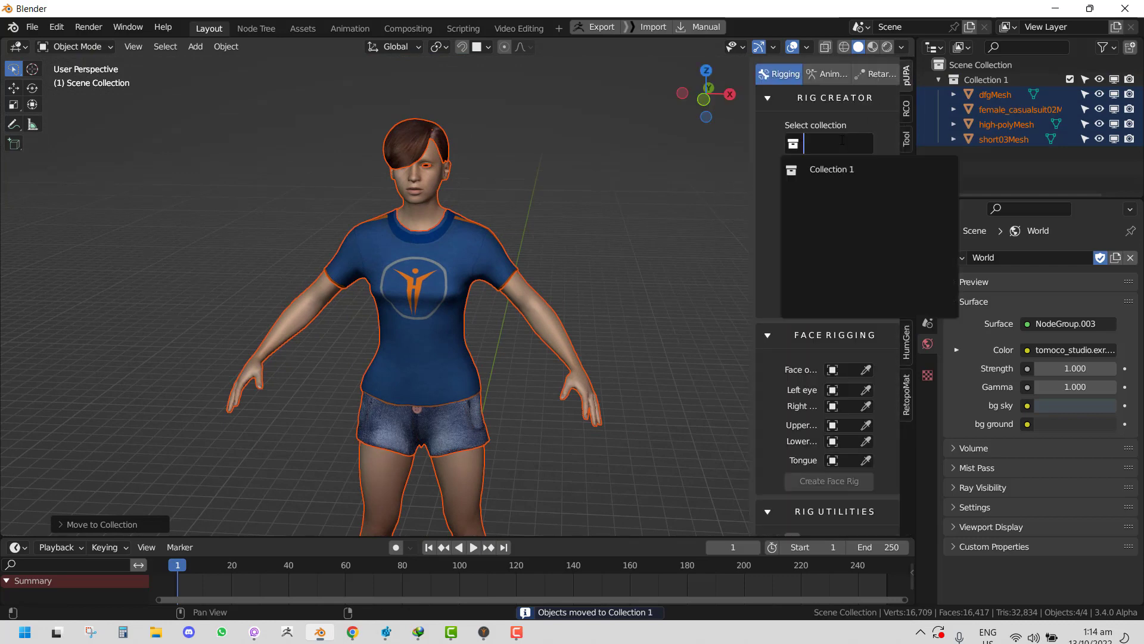
left_click(847, 170)
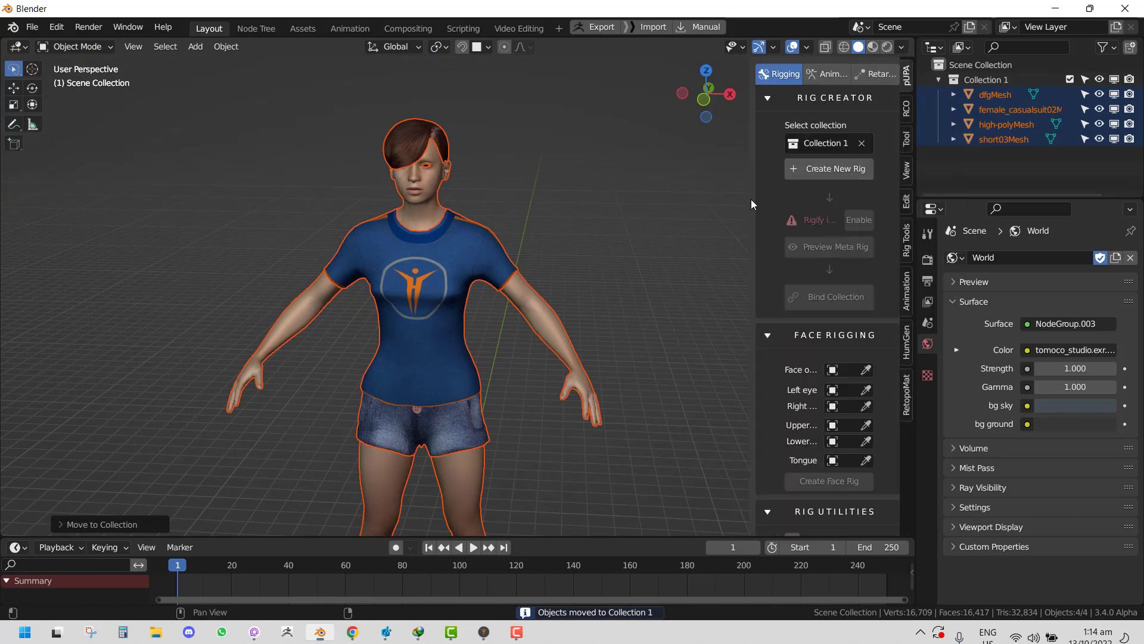
left_click_drag(755, 185, 631, 184)
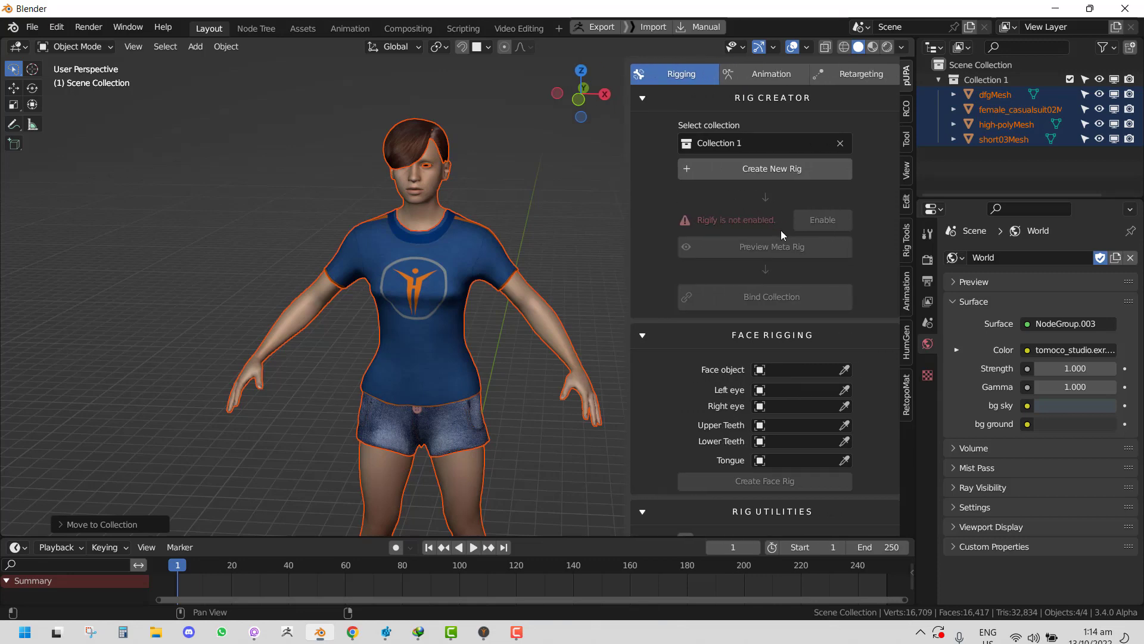
left_click(784, 165)
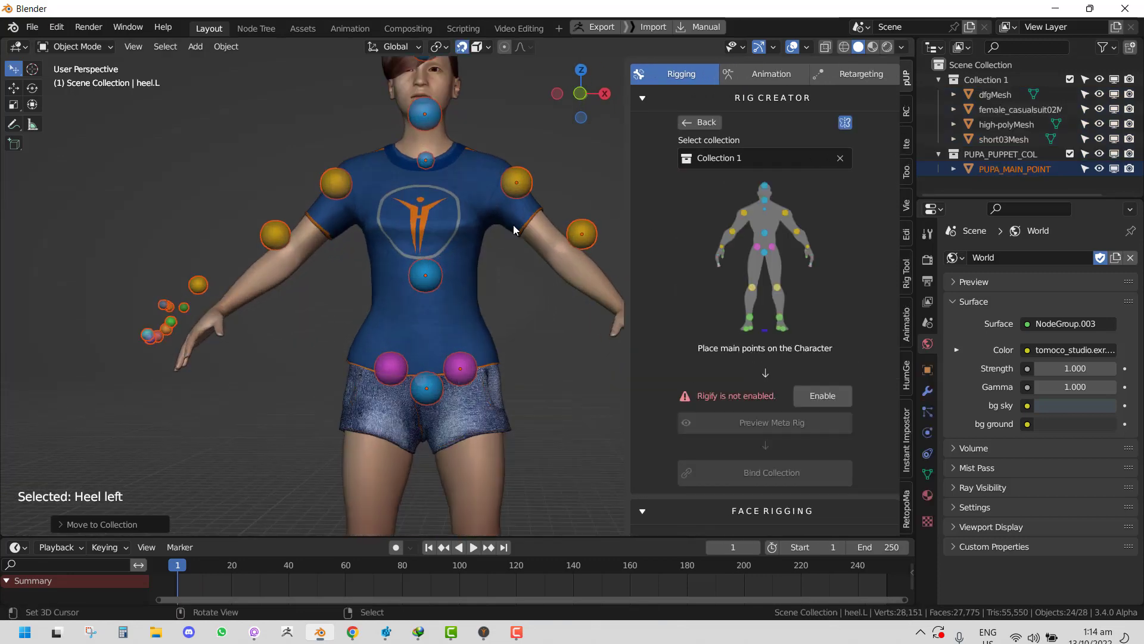
Step: Position the left upper arm (top) and left thigh (top) points on the shoulder and hip in front view
scroll(515, 226, "up", 2)
right_click_drag(543, 158, 529, 162)
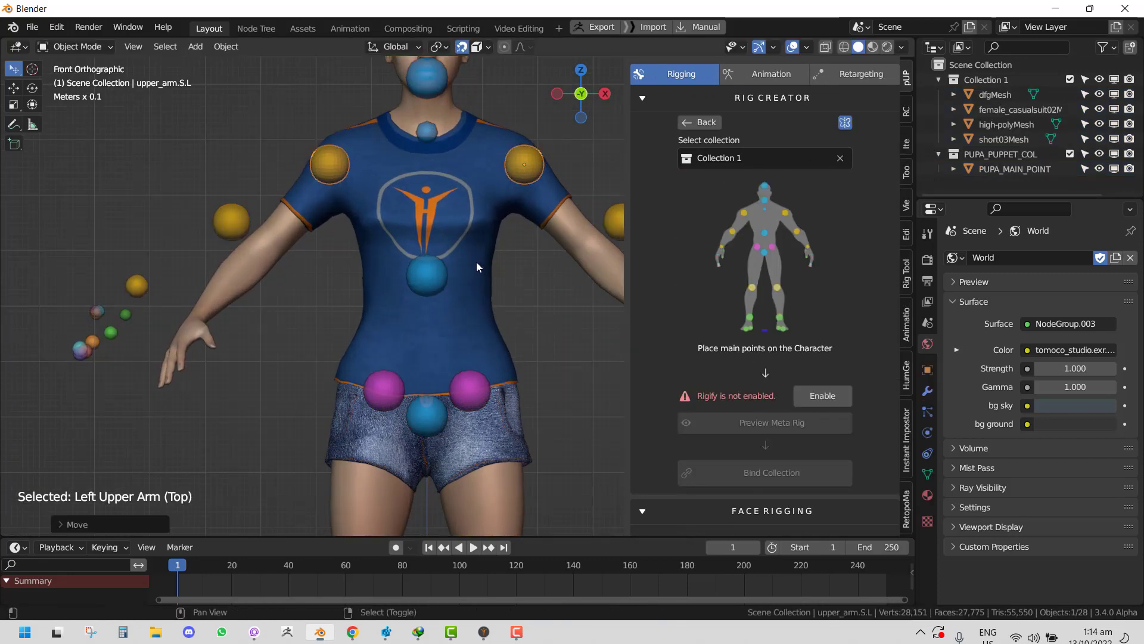
middle_click_drag(477, 262, 421, 167, "shift")
right_click_drag(412, 305, 430, 288)
Step: Place the left knee point on the knee and the left foot joint point on the ankle
middle_click_drag(433, 334, 421, 186, "shift")
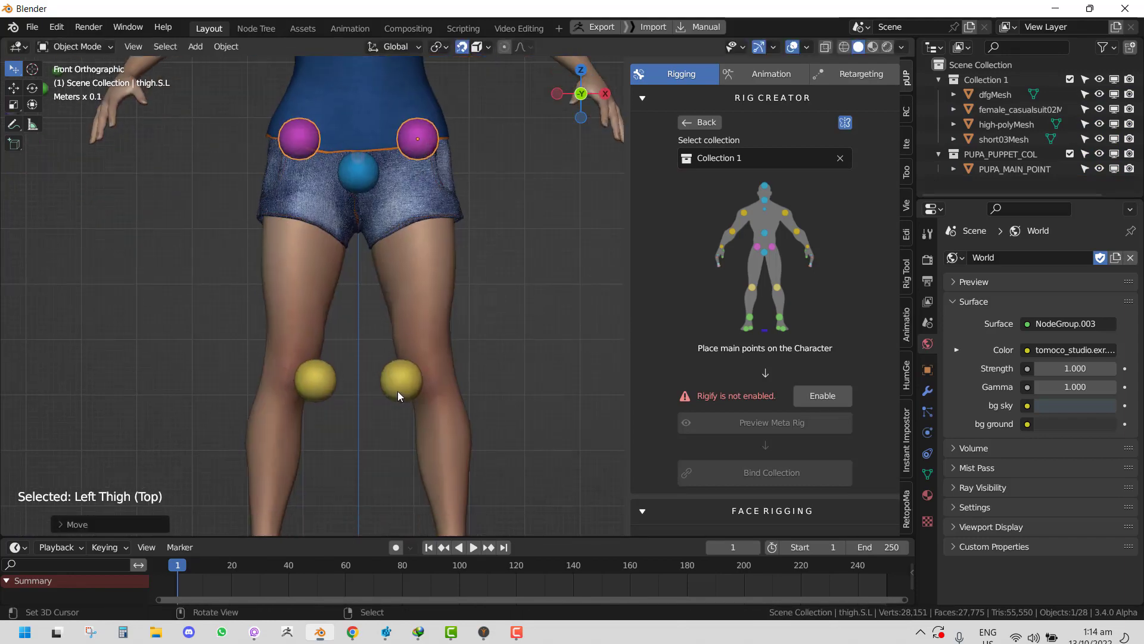
right_click_drag(398, 390, 428, 375)
left_click_drag(427, 374, 431, 364)
middle_click_drag(444, 422, 443, 217, "shift")
left_click_drag(398, 369, 448, 358)
left_click(449, 358)
Step: Place the left foot front point on the toes and the left heel point on the heel
middle_click_drag(449, 357, 374, 350)
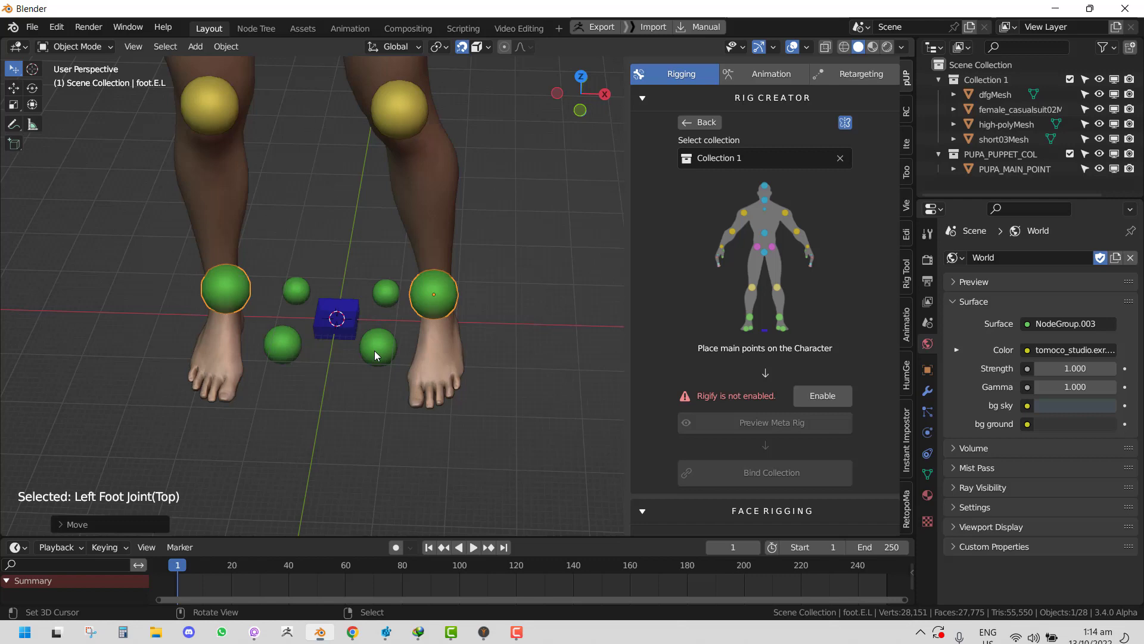
left_click_drag(427, 402, 430, 397)
left_click(430, 397)
middle_click_drag(431, 398, 470, 220)
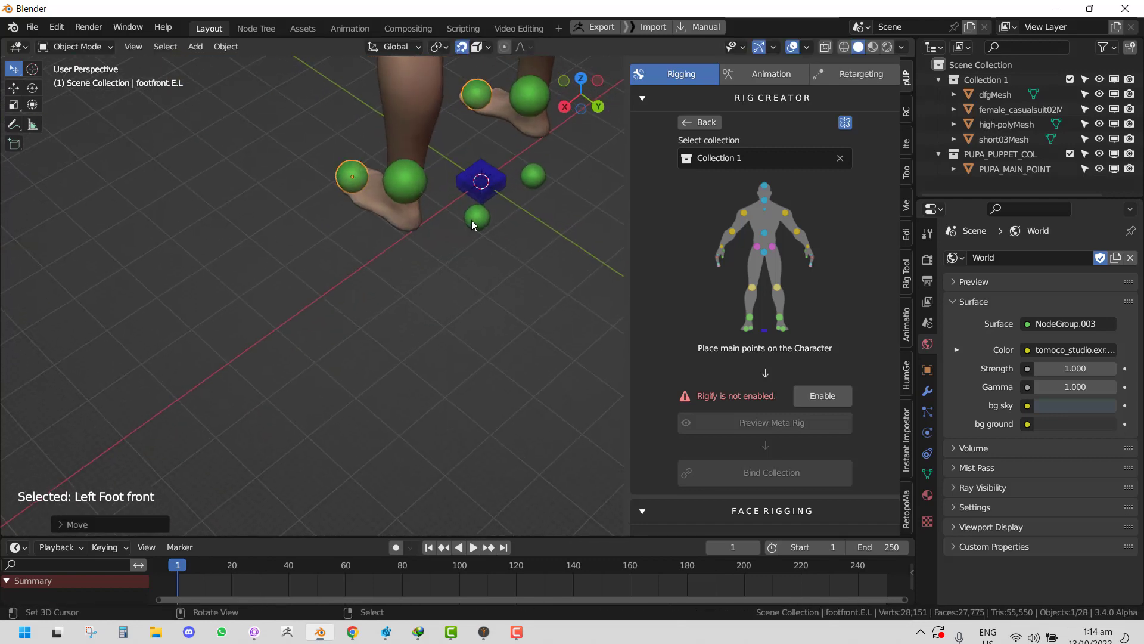
left_click_drag(471, 220, 417, 225)
left_click(417, 226)
Step: In front view, place the left upper arm (bottom) point on the elbow and the left forearm point on the wrist
key("KP_1")
scroll(453, 230, "down", 6)
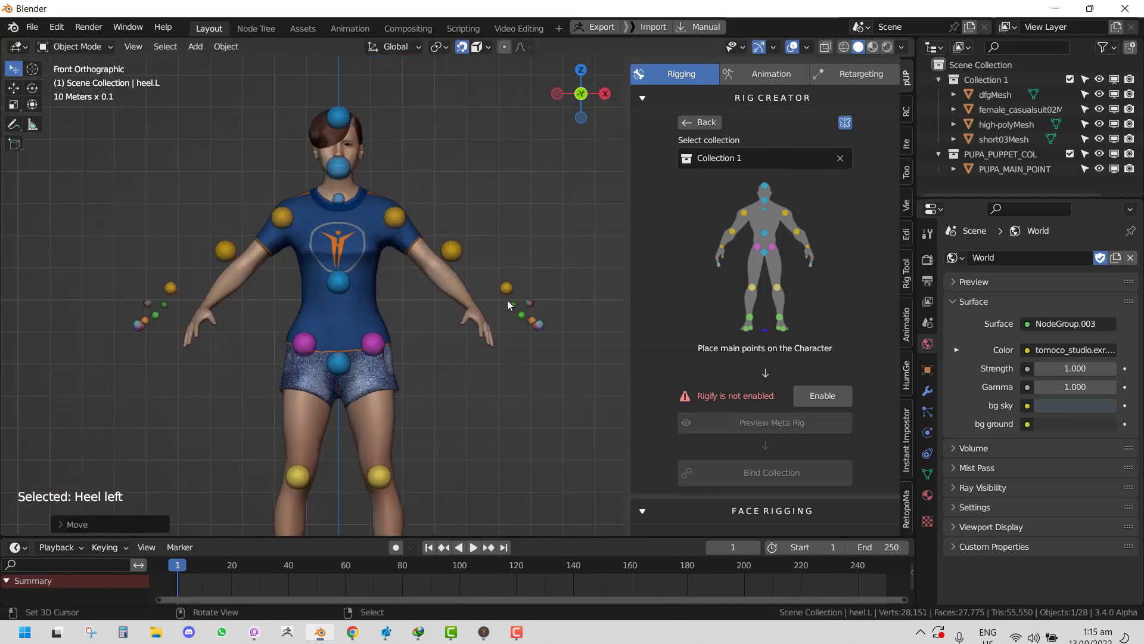
right_click_drag(455, 241, 427, 258)
middle_click_drag(526, 278, 430, 199, "shift")
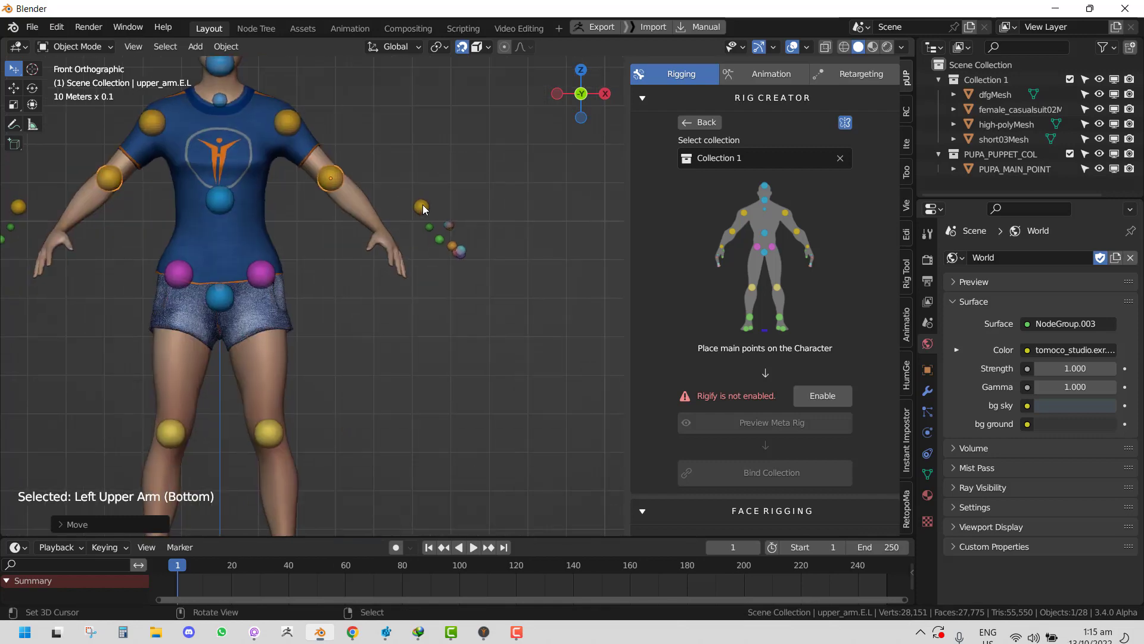
right_click_drag(422, 208, 376, 227)
Step: Place the two green thumb points at the base and tip of the left thumb
middle_click_drag(427, 226, 385, 286)
scroll(357, 328, "up", 3)
middle_click_drag(357, 328, 437, 285, "shift")
scroll(437, 286, "up", 2)
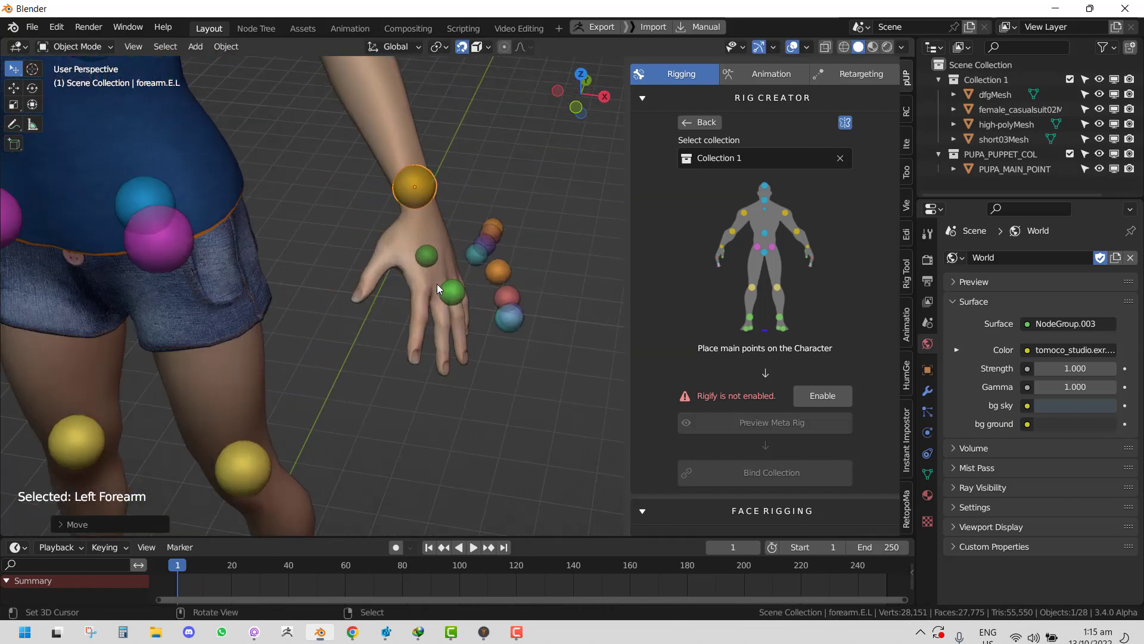
right_click_drag(431, 256, 391, 244)
right_click_drag(449, 300, 357, 304)
Step: Place the left forefinger and middle finger points at the base and tip of their fingers
middle_click_drag(446, 292, 361, 272)
right_click_drag(365, 240, 292, 255)
right_click_drag(385, 320, 260, 317)
middle_click_drag(400, 313, 389, 308)
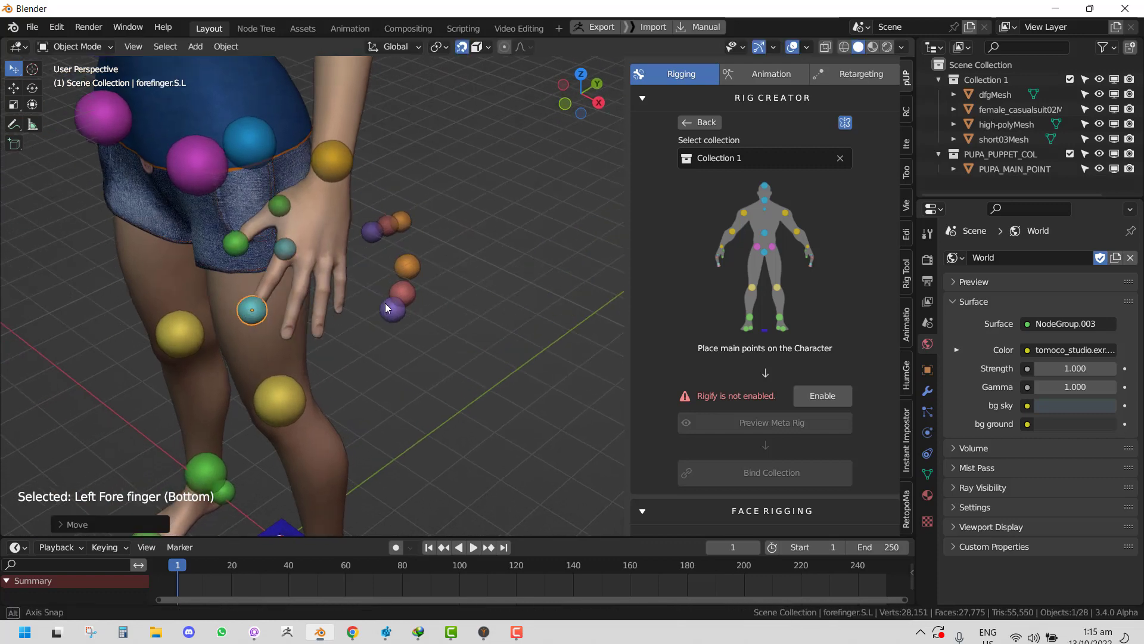
left_click_drag(370, 238, 305, 258)
left_click_drag(390, 310, 298, 326)
Step: Place the left ring finger and little finger points at the base and tip of their fingers
middle_click_drag(298, 326, 348, 208)
left_click_drag(355, 189, 289, 216)
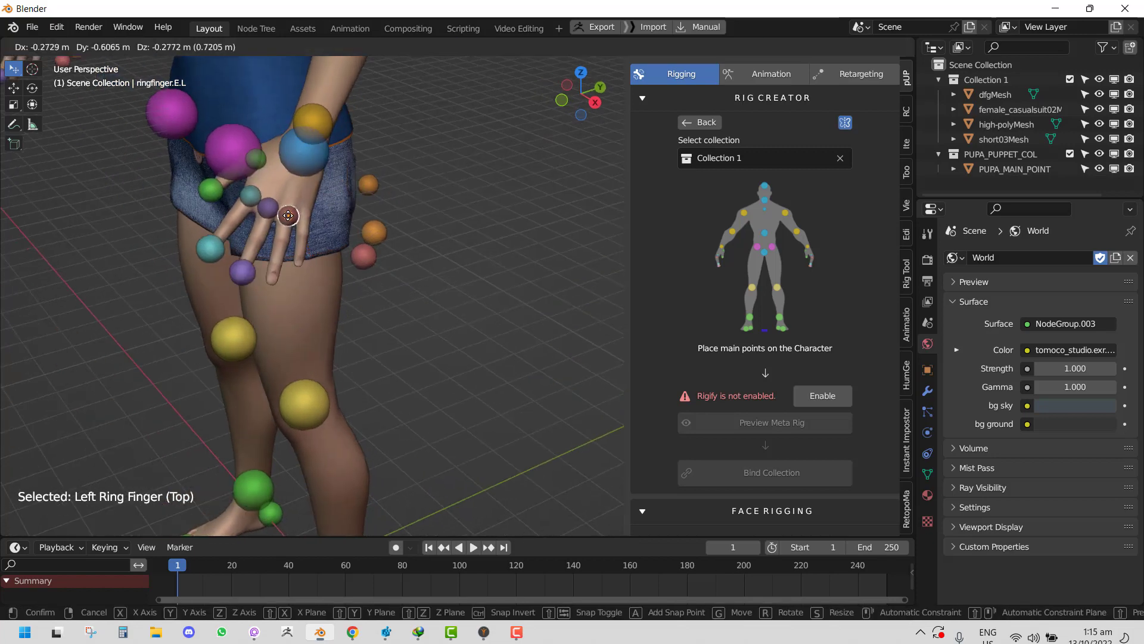
left_click_drag(358, 259, 273, 278)
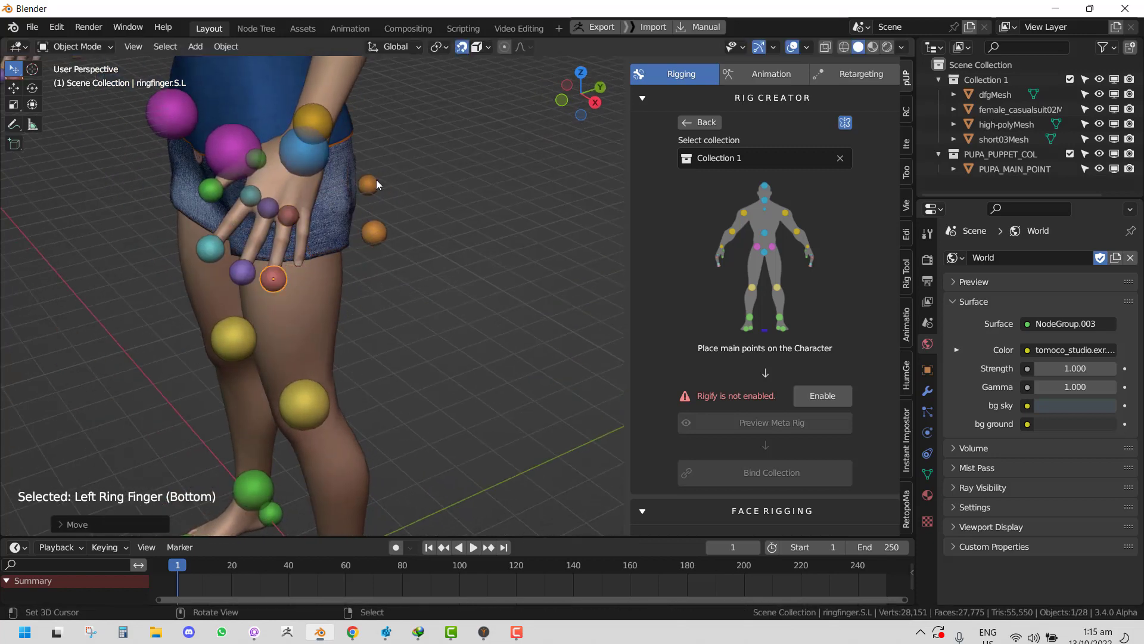
left_click_drag(371, 185, 307, 212)
left_click_drag(374, 231, 298, 260)
Step: Turn off snapping and align the neck and head points with the character's neck and head in side view
key("KP_1")
scroll(428, 263, "down", 4)
middle_click_drag(380, 198, 392, 284, "shift")
right_click(391, 280)
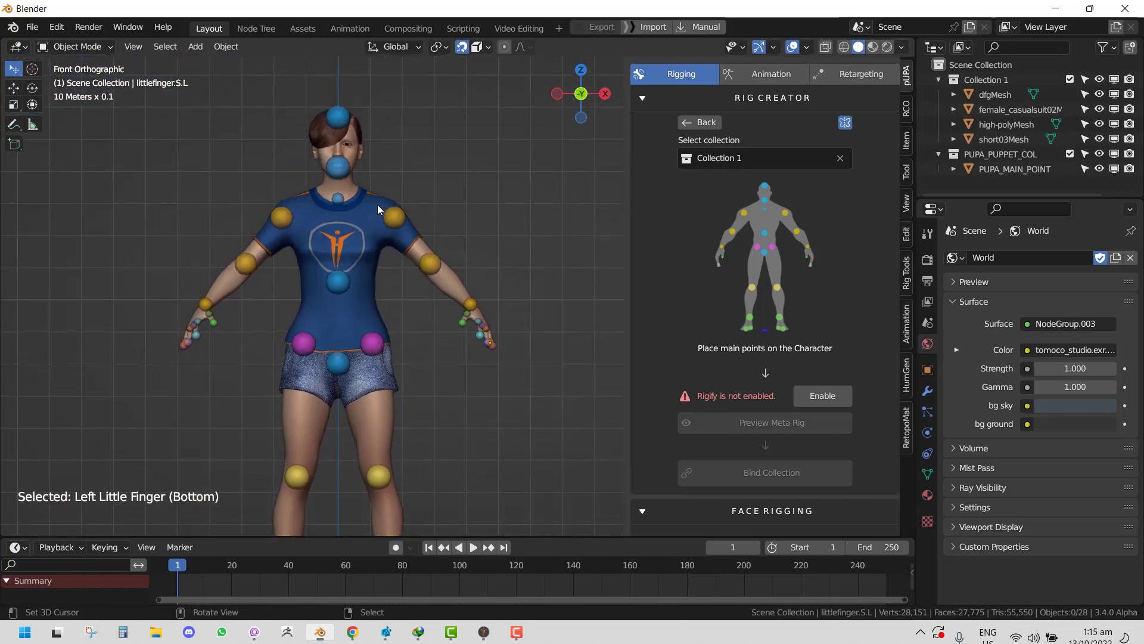
key("KP_3")
scroll(390, 157, "up", 2)
key("shift+Tab")
right_click_drag(449, 158, 434, 148)
middle_click_drag(434, 148, 453, 218, "shift")
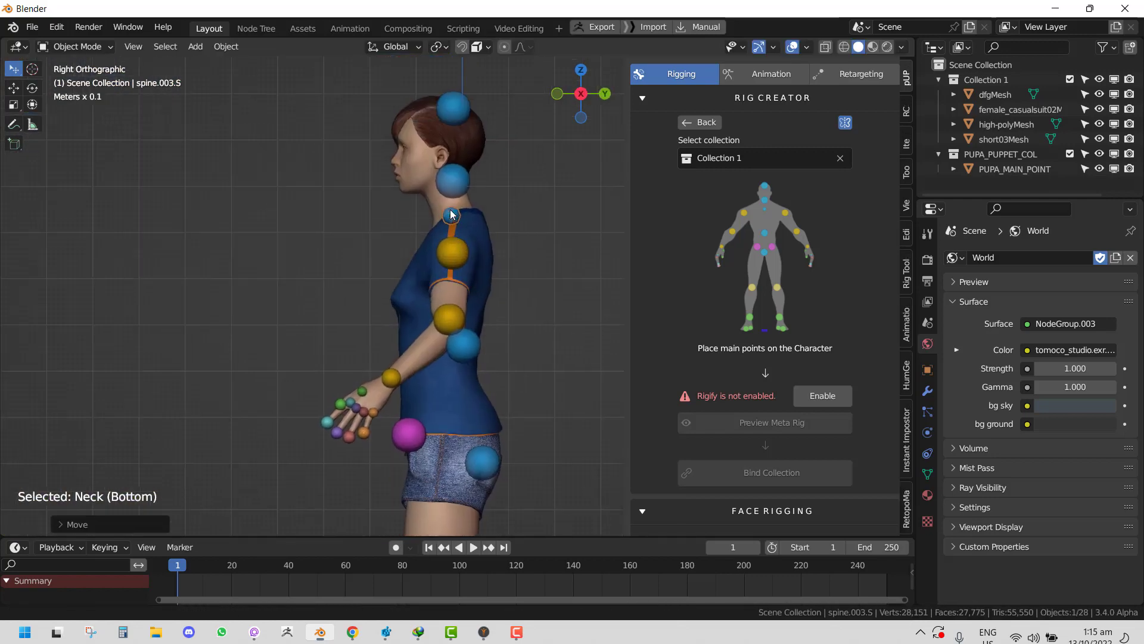
right_click_drag(452, 181, 438, 176)
left_click_drag(438, 175, 435, 173)
left_click_drag(453, 107, 437, 103)
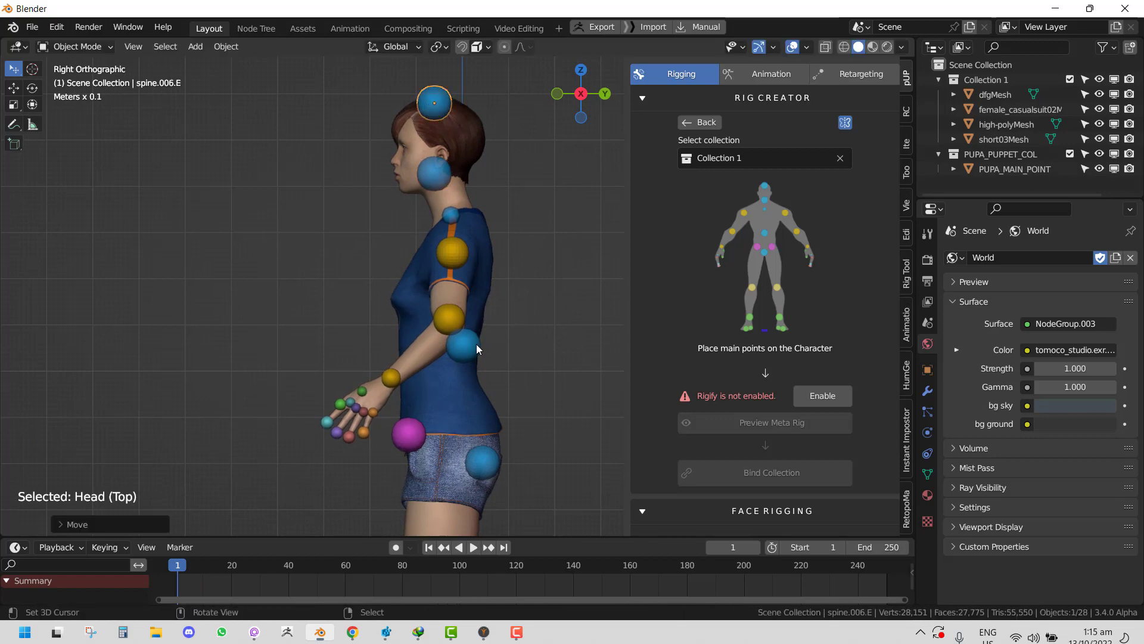
Step: Center the spine, pelvis and left thigh (top) points inside the body in side view
left_click_drag(471, 344, 441, 344)
right_click_drag(441, 345, 441, 345)
right_click_drag(484, 460, 441, 460)
key("KP_1")
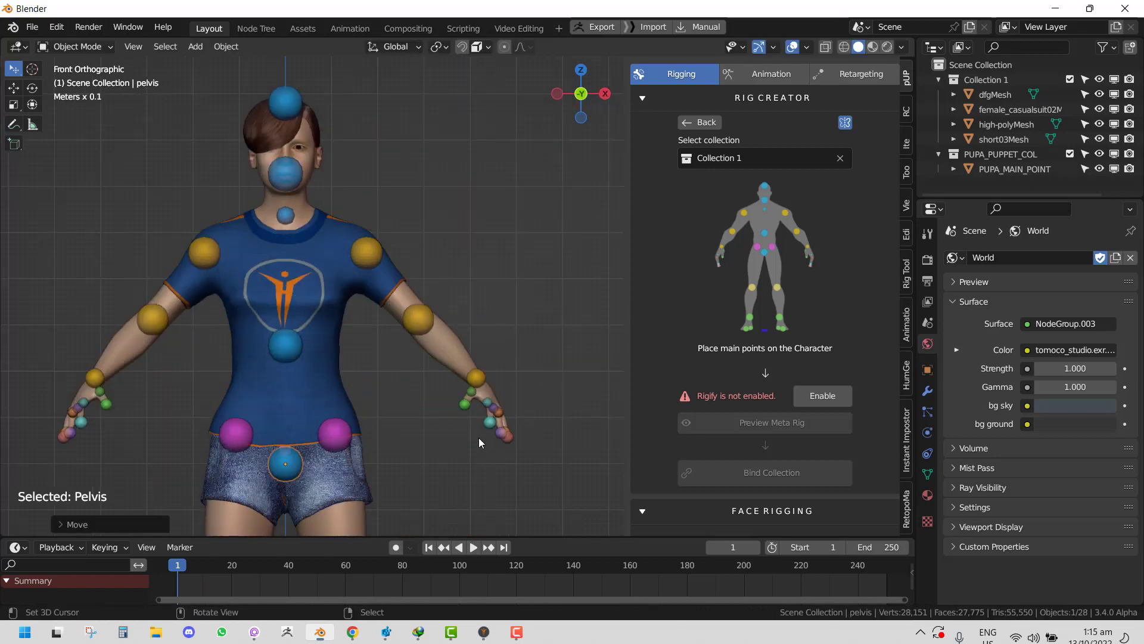
scroll(478, 438, "down", 3)
middle_click_drag(478, 438, 441, 439)
key("KP_3")
right_click_drag(433, 376, 452, 367)
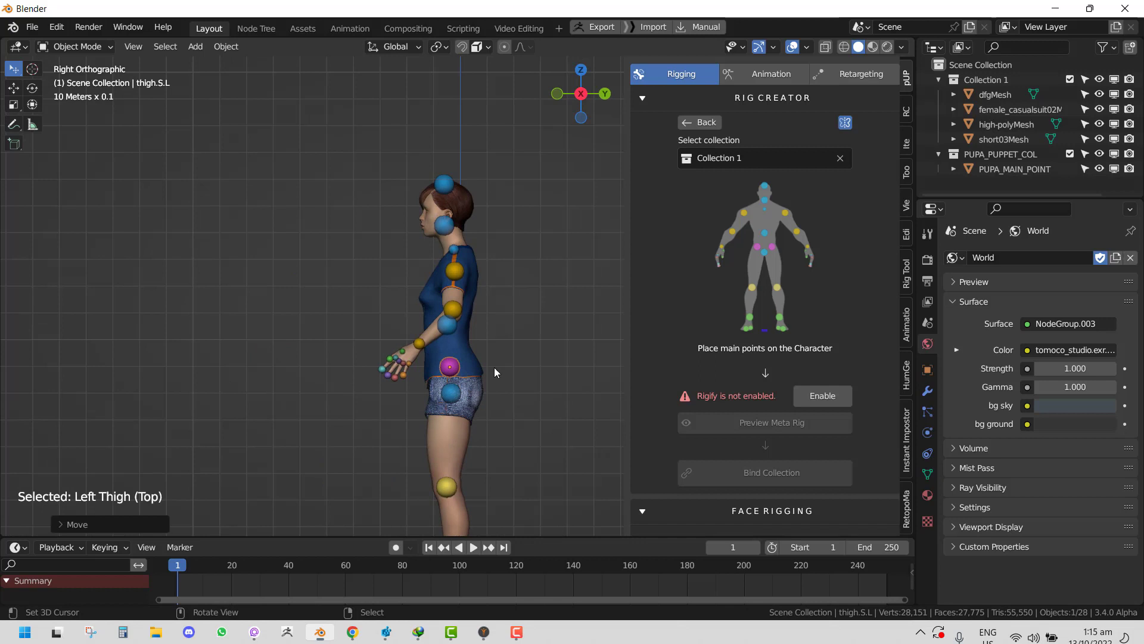
Step: Enable the Rigify add-on from the Rig Creator and save the Blender preferences
left_click(810, 398)
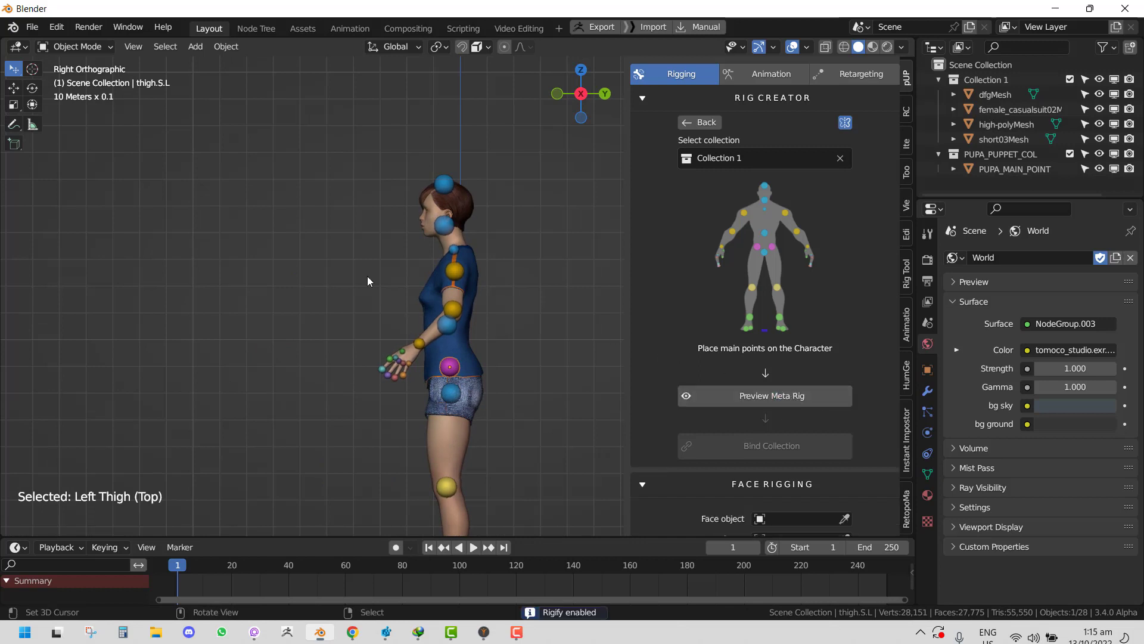
key("F4")
left_click(520, 257)
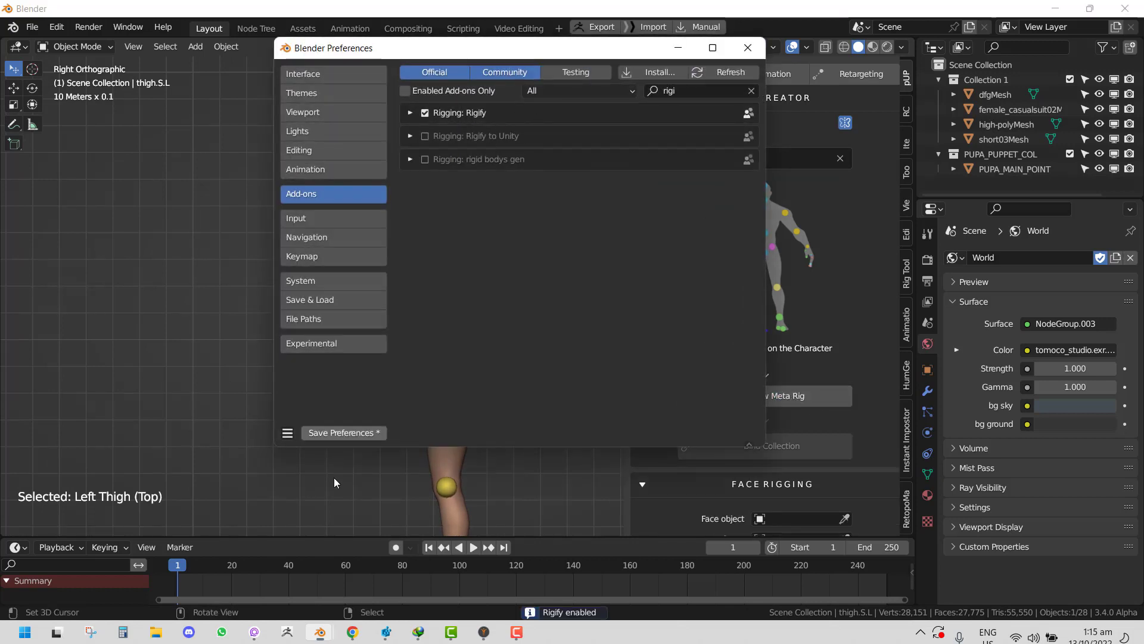
left_click(369, 434)
left_click(749, 48)
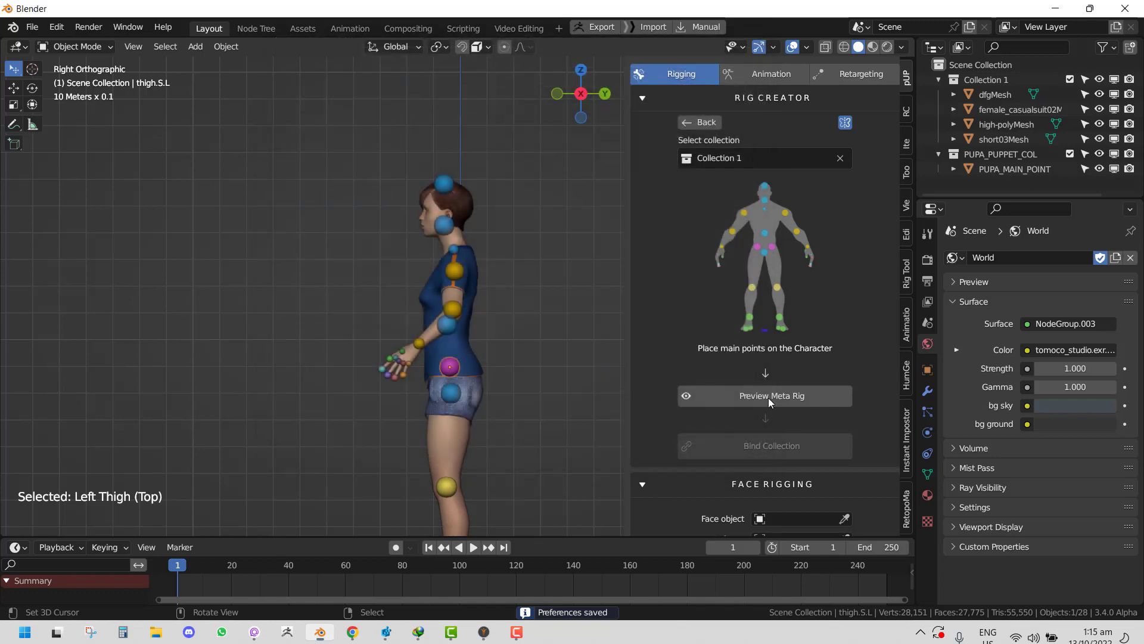
Step: Preview the meta rig and move the breast.L bone to fit the chest in side view
left_click(767, 398)
key("KP_1")
middle_click_drag(474, 312, 337, 276)
scroll(337, 276, "up", 5)
key("KP_3")
key("g")
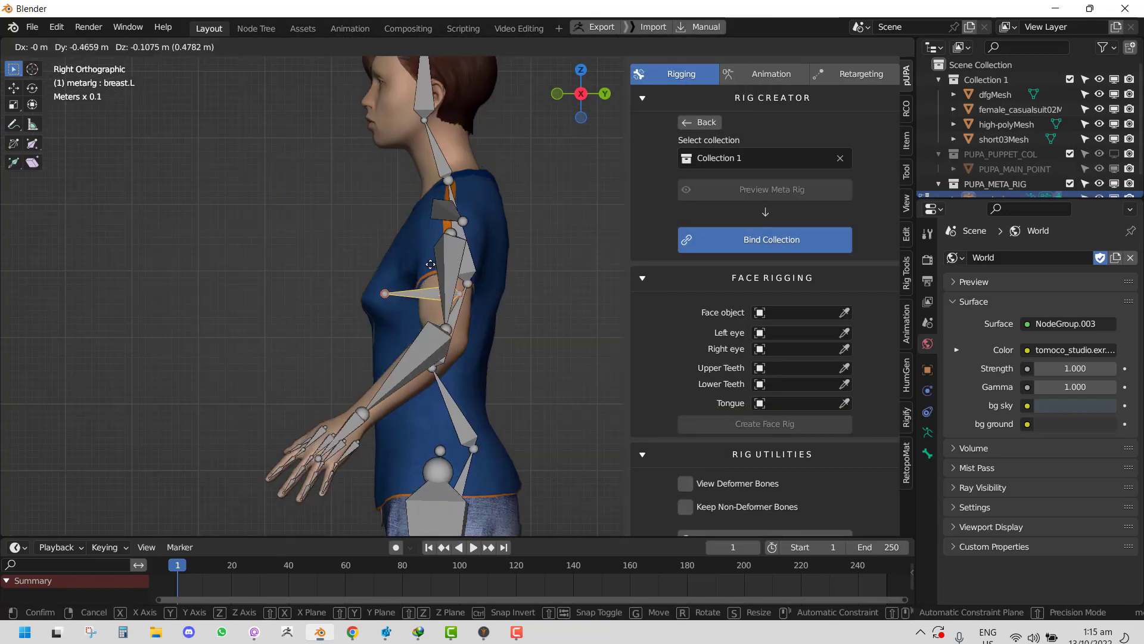
left_click(387, 298)
Step: Lower the top joint of the left thigh bone slightly in front view
key("KP_1")
middle_click_drag(393, 354, 447, 224, "shift")
middle_click_drag(472, 292, 414, 311)
middle_click_drag(416, 383, 409, 258, "shift")
key("KP_1")
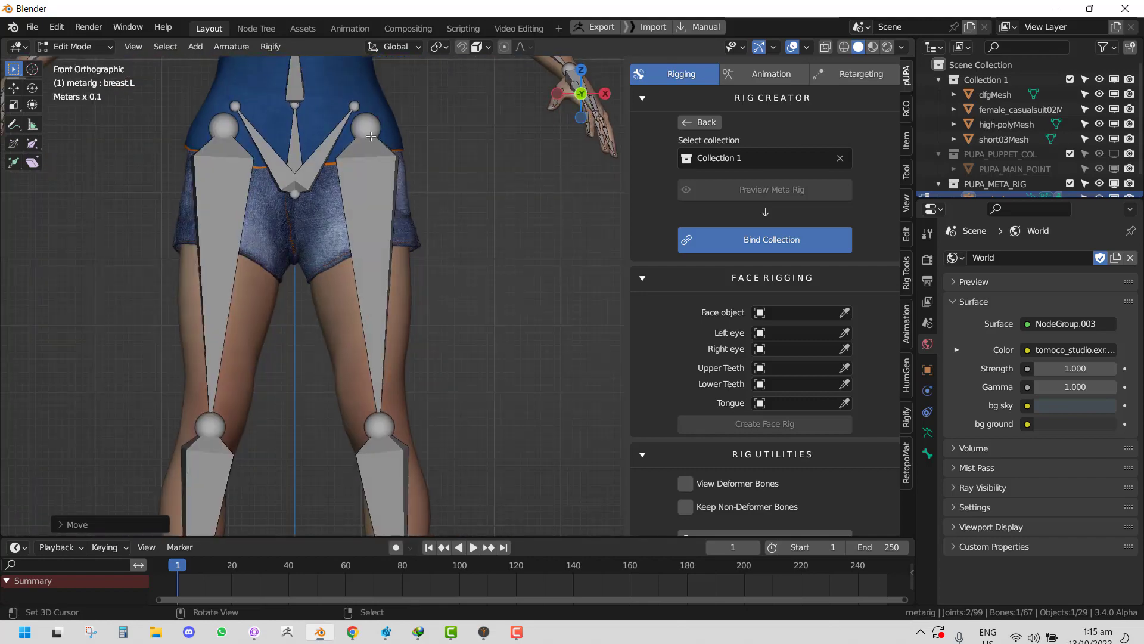
mouse_move(371, 136)
right_mouse_down()
mouse_move(369, 172)
mouse_move(368, 157)
right_mouse_up()
Step: Adjust the left knee joint inside the leg in side view and leave Edit Mode
scroll(382, 267, "down", 4)
middle_click_drag(434, 378, 422, 285, "shift")
scroll(421, 285, "up", 1)
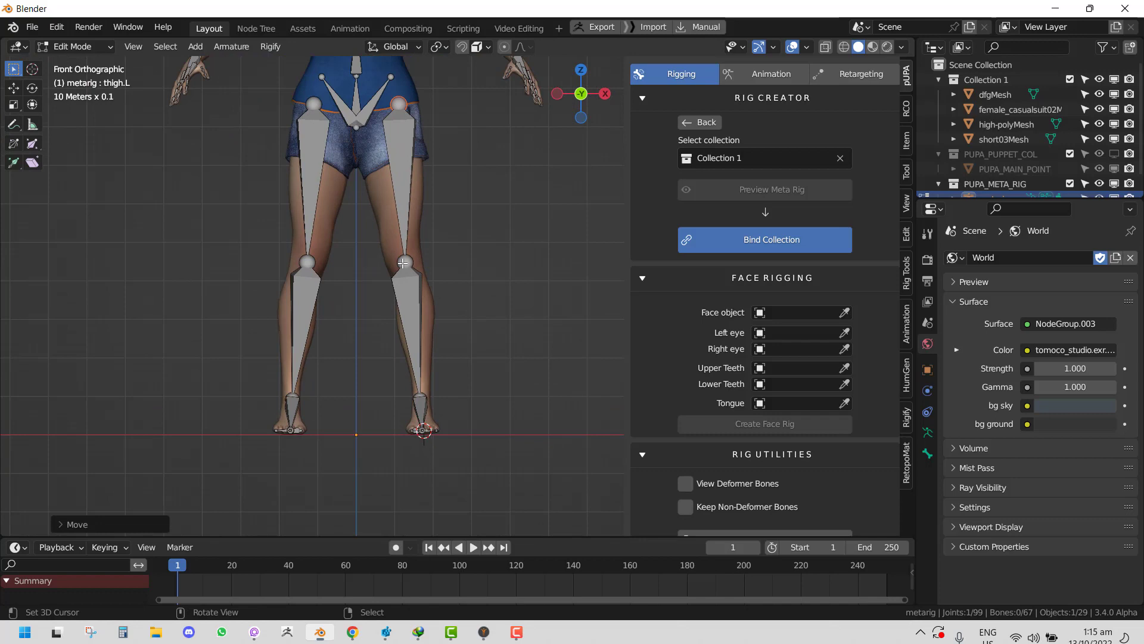
left_click(403, 263)
key("KP_3")
scroll(513, 253, "up", 2)
key("g")
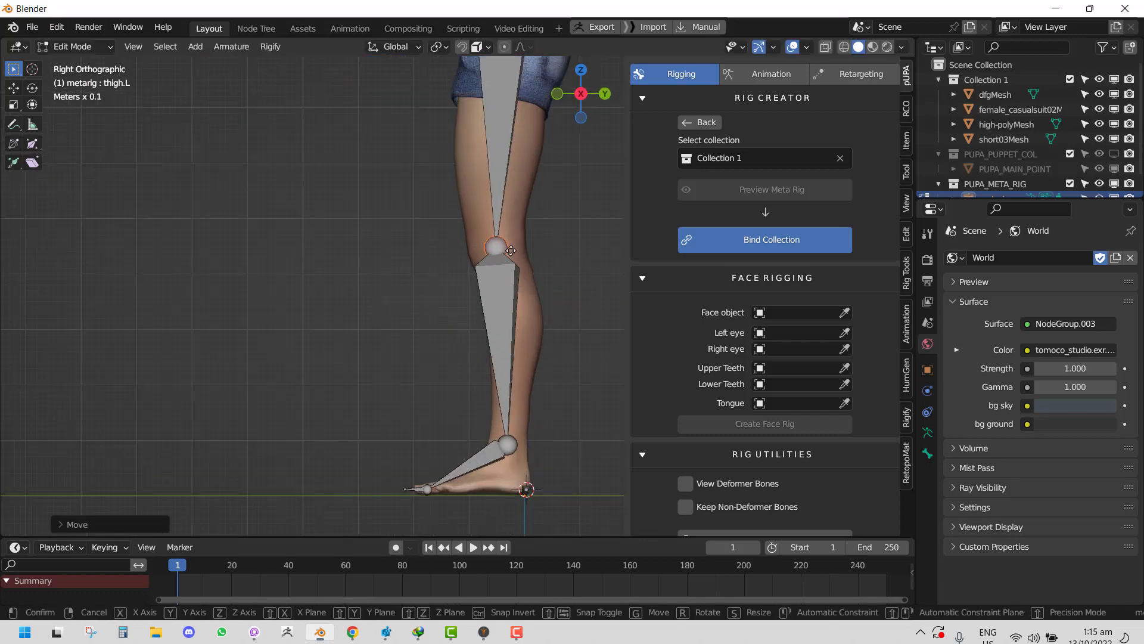
left_click(501, 252)
key("KP_1")
scroll(462, 301, "down", 4)
key("Tab")
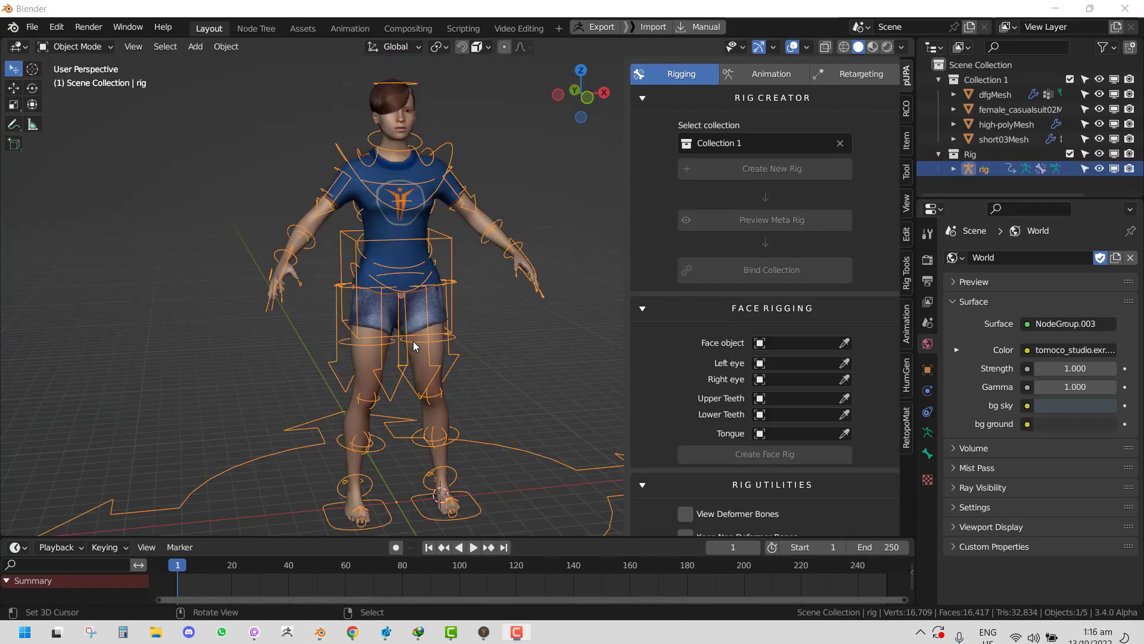
Step: Switch the rig to Pose Mode and test the deformation by moving the torso control
middle_click_drag(349, 305, 285, 299)
scroll(434, 252, "up", 1)
key("ctrl+Tab")
right_click(459, 217)
key("g")
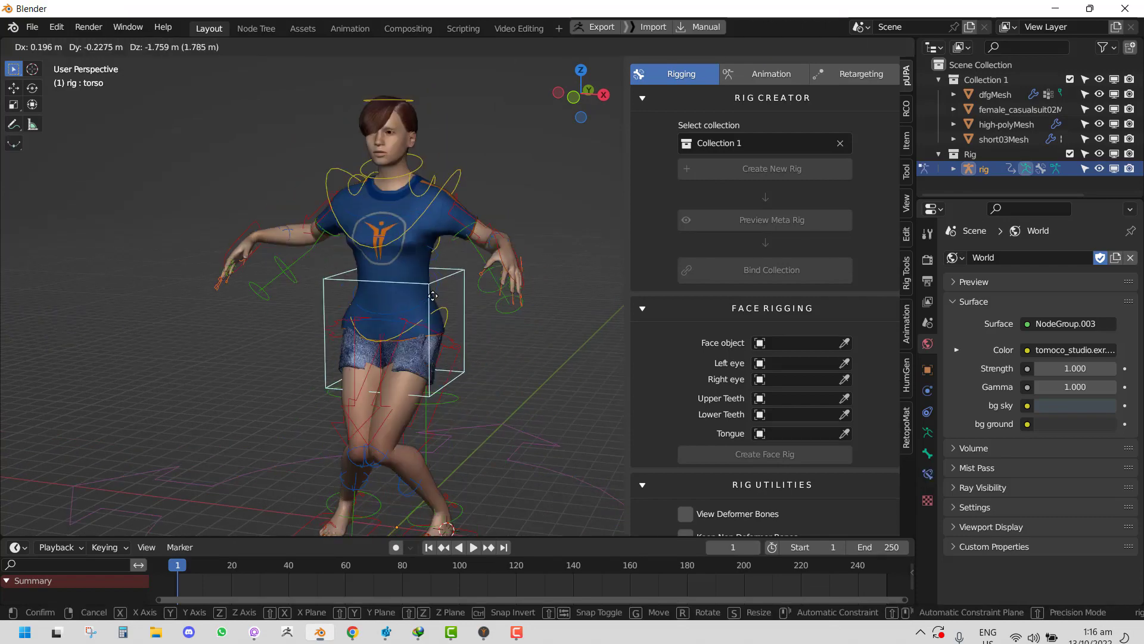
right_click(453, 248)
Step: Undo the posing test and the rig binding to get back to the meta rig
key("ctrl+z")
key("ctrl+z")
key("ctrl+z")
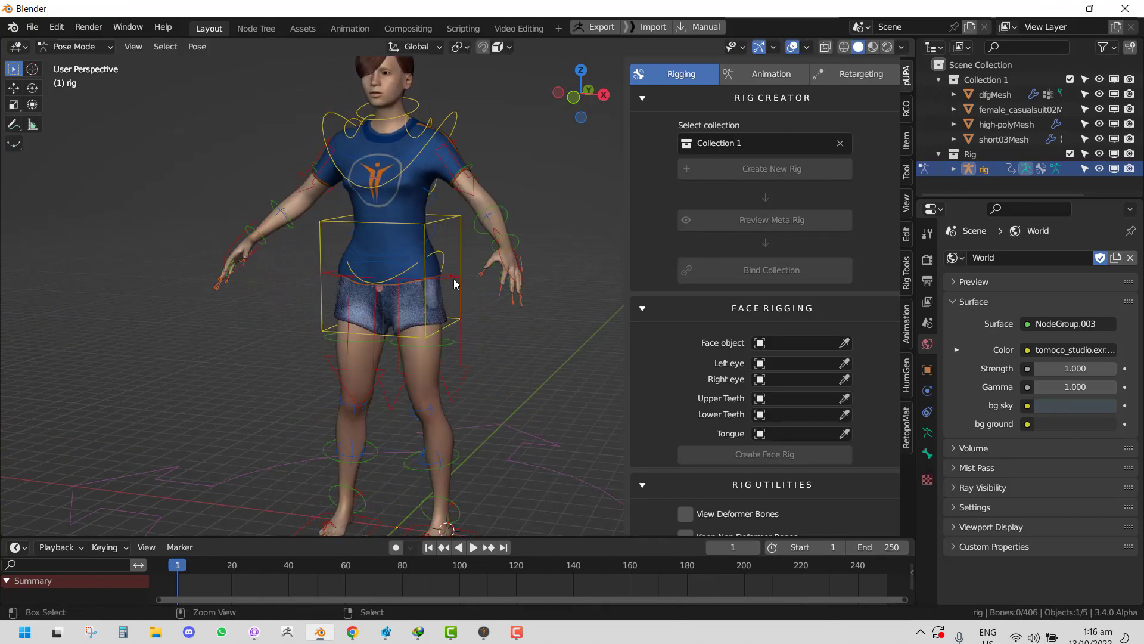
Step: Reposition the meta rig's left knee joint with the Move tool in Edit Mode and return to Object Mode
middle_click_drag(462, 342, 489, 347)
key("Tab")
right_click(421, 409)
key("shift+space")
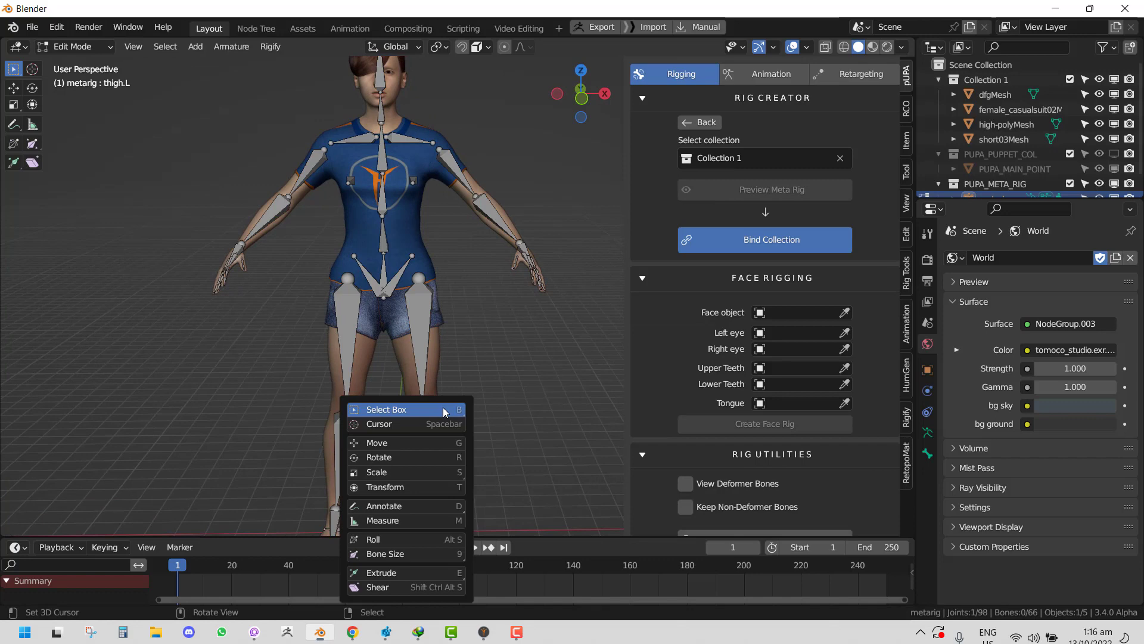
key("g")
left_click_drag(470, 406, 476, 406)
middle_click_drag(477, 407, 522, 377)
key("g")
left_click(523, 403)
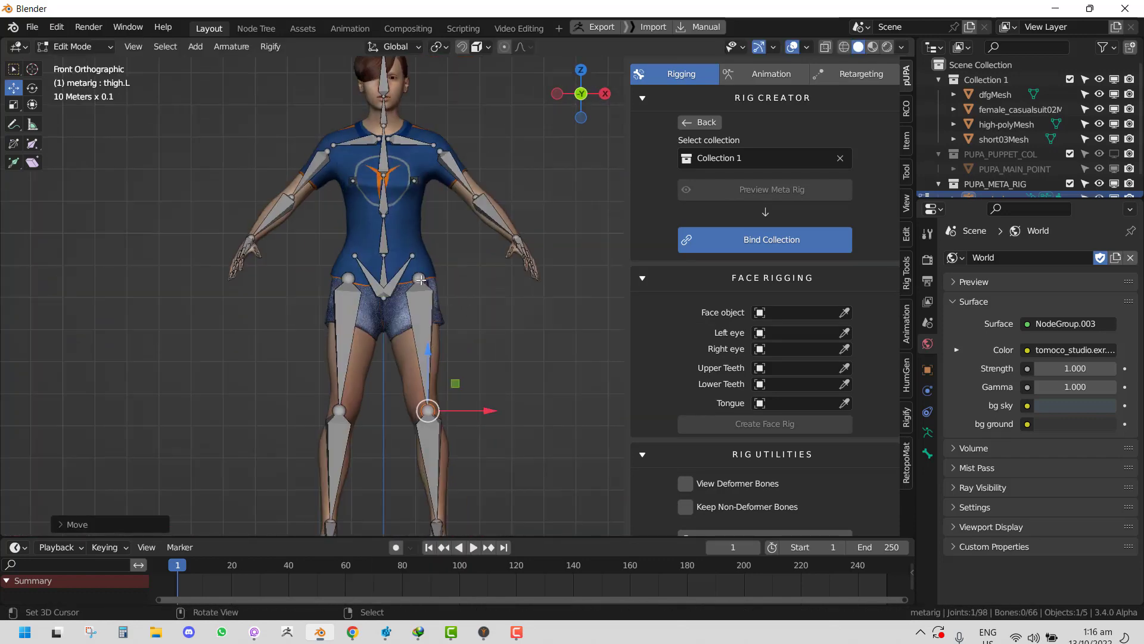
key("KP_3")
key("Tab")
key("KP_1")
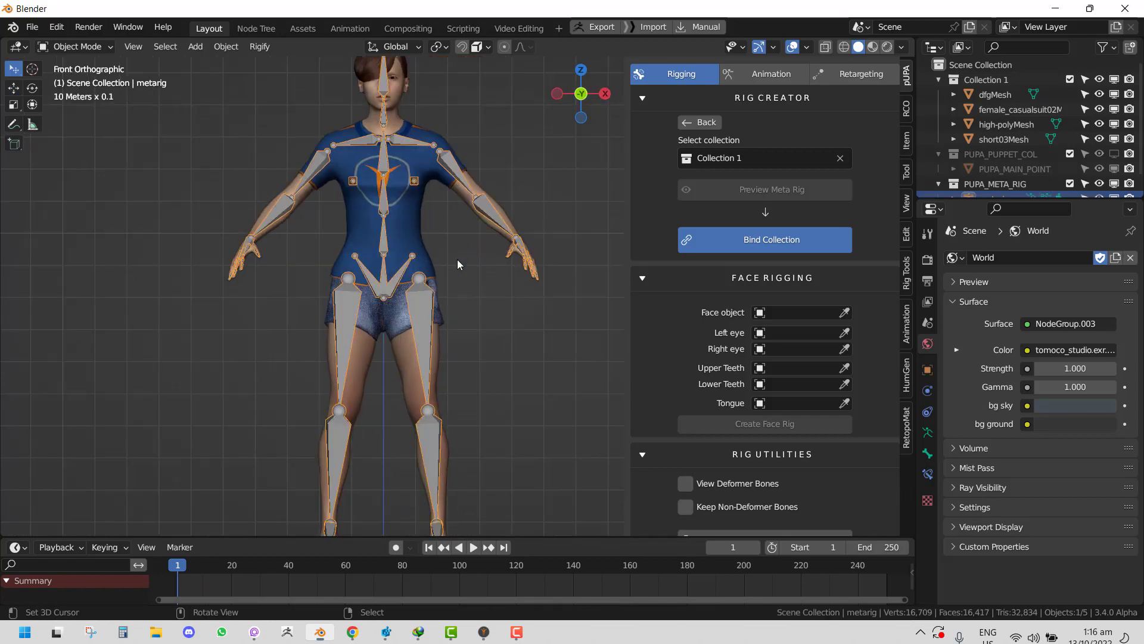
middle_click_drag(408, 197, 821, 134)
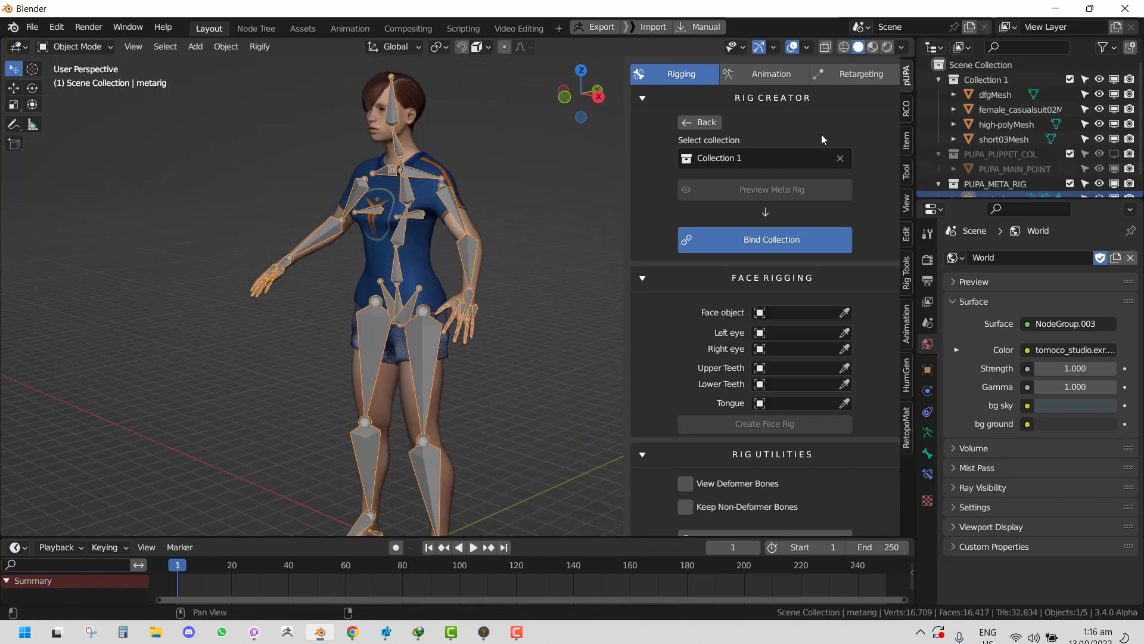
middle_click_drag(525, 239, 457, 257)
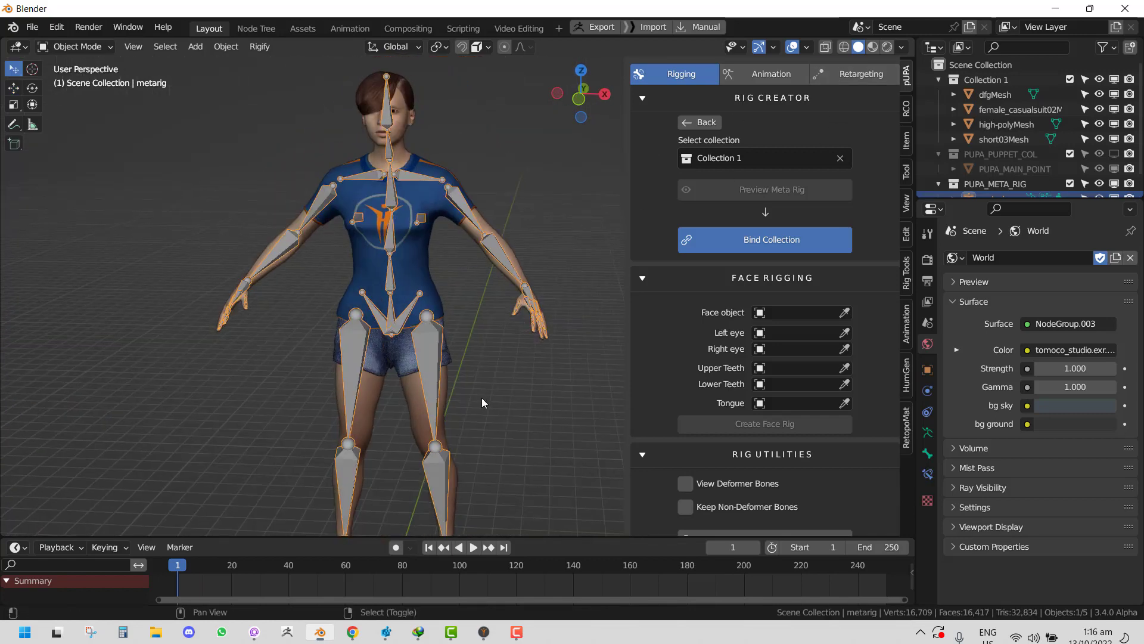
middle_click_drag(481, 398, 470, 351, "shift")
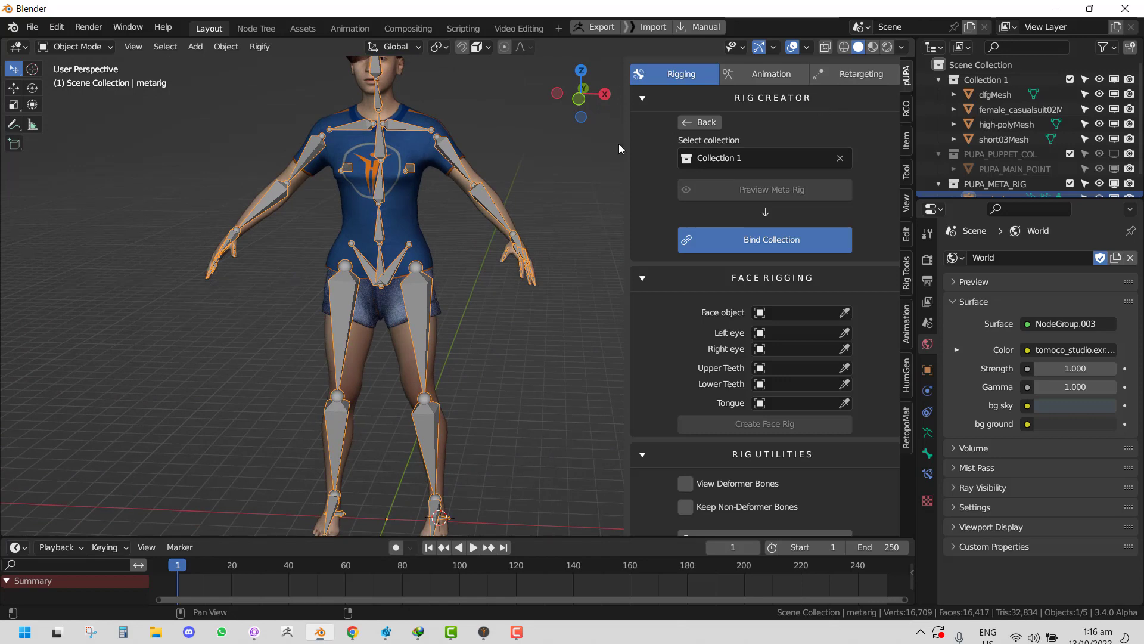
Step: Bind Collection 1 to the adjusted meta rig and try moving the torso control in Pose Mode
middle_click_drag(620, 149, 388, 235)
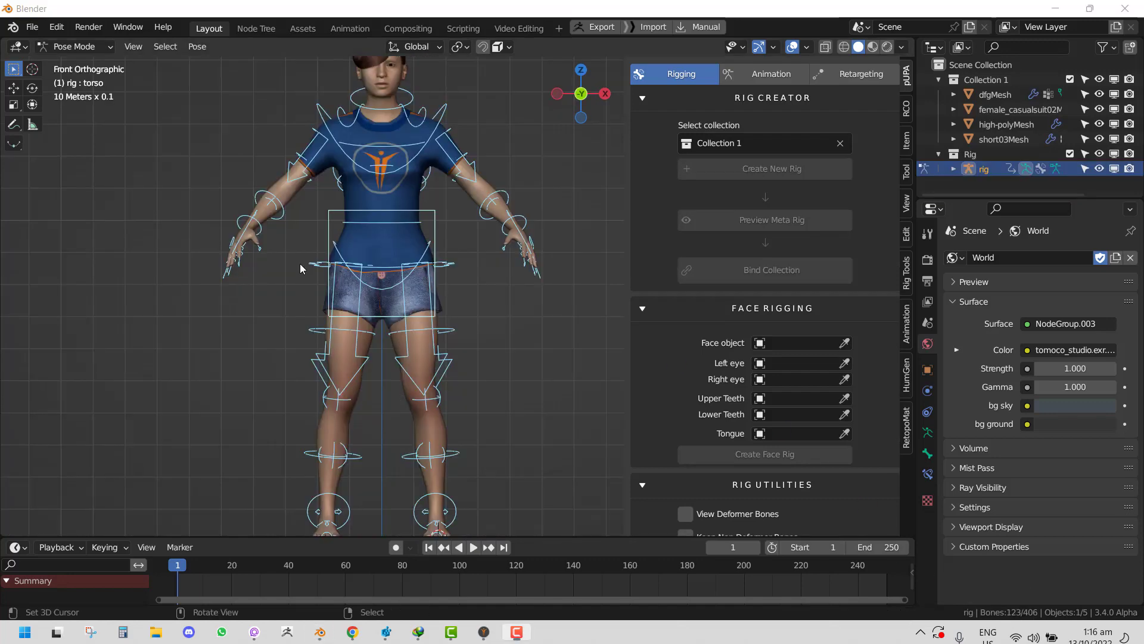
middle_click_drag(299, 263, 369, 239)
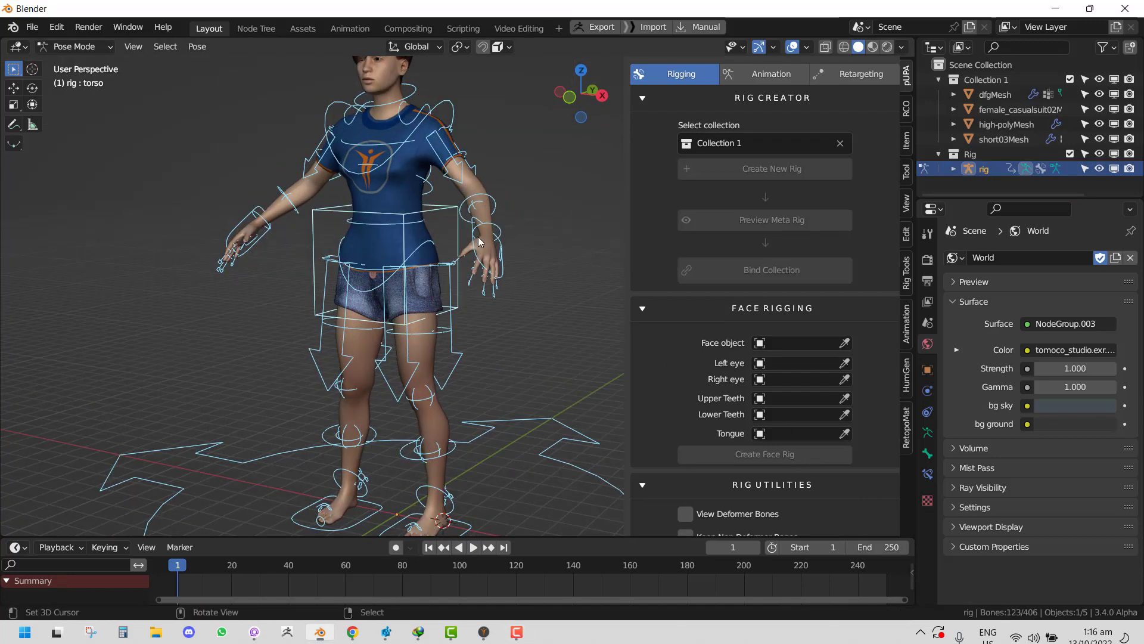
key("KP_1")
left_click_drag(434, 209, 434, 328)
key("Escape")
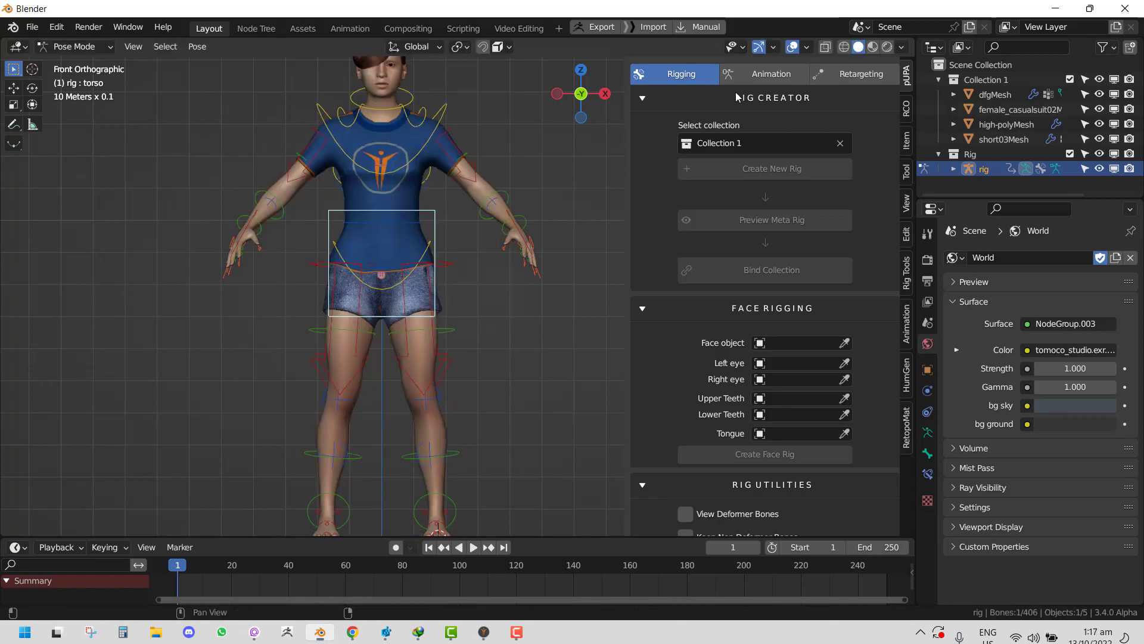
Step: Switch the add-on to its animation tools and keep -Rigify as the rig target
left_click(770, 74)
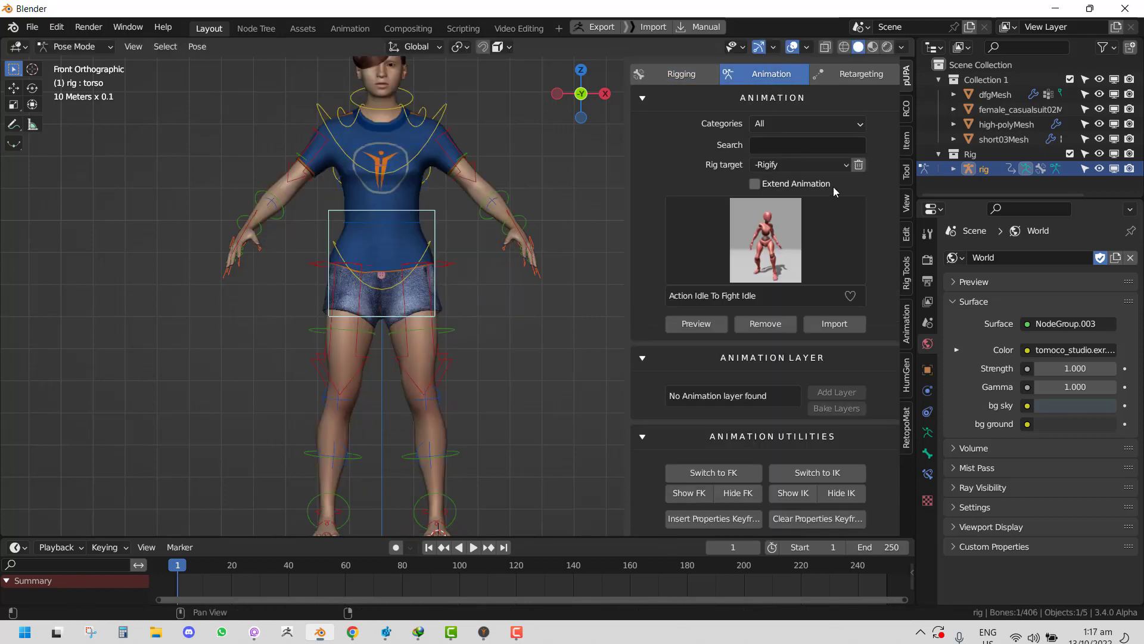
left_click(788, 164)
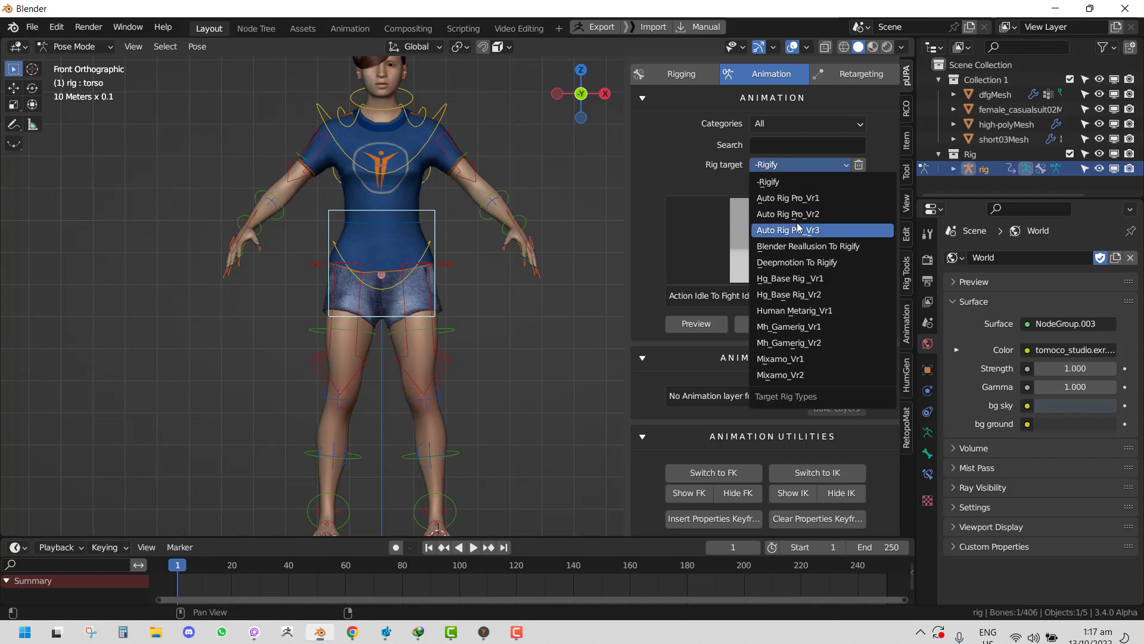
left_click(774, 177)
left_click(796, 163)
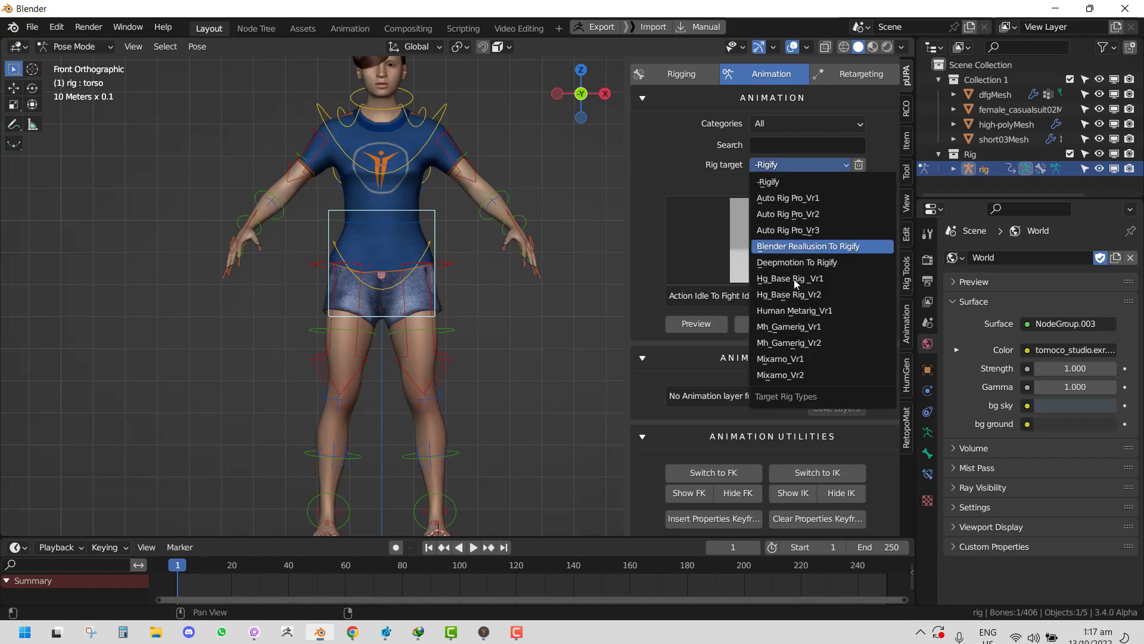
middle_click_drag(435, 210, 570, 183)
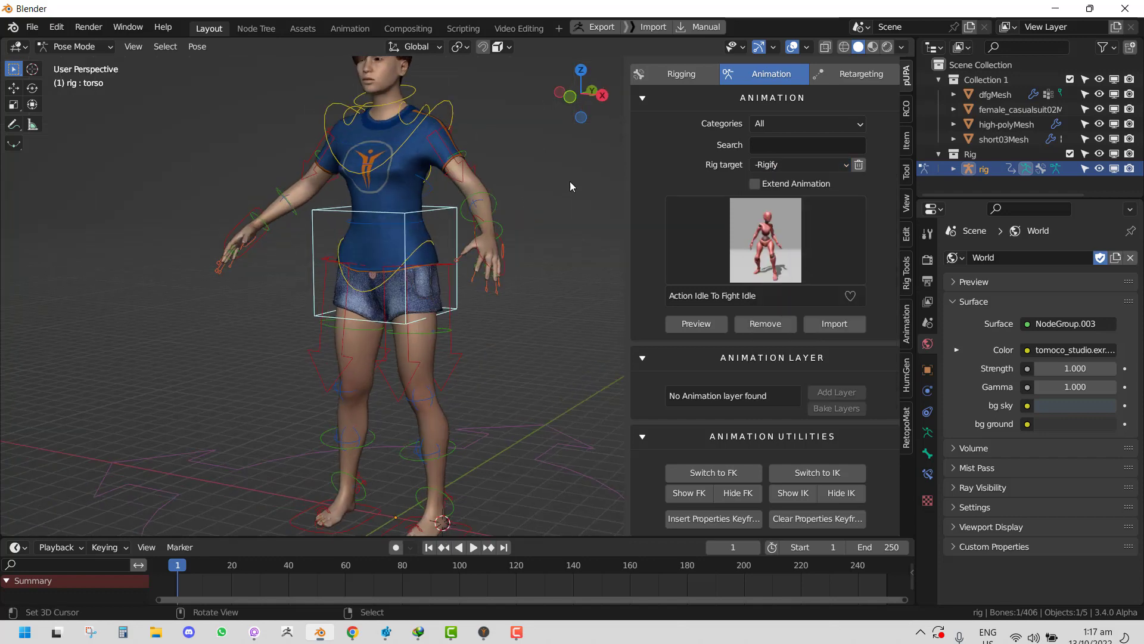
Step: Filter the animation library to the Locomotion category and import the Catwalk Walk Forward Crossed animation onto the rig
left_click(769, 255)
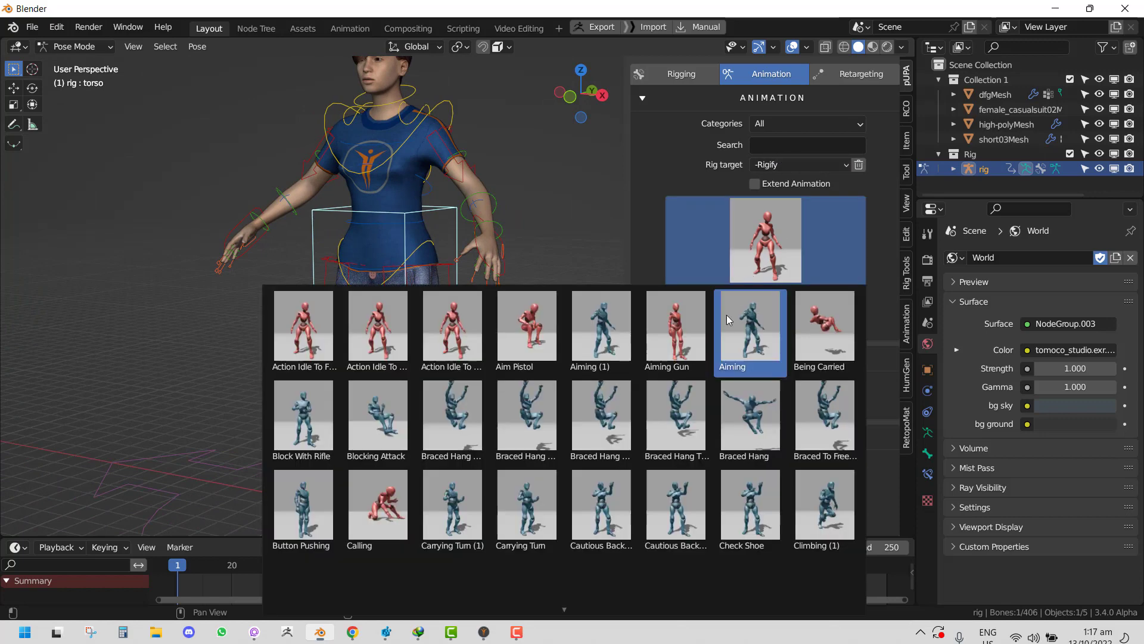
left_click(823, 123)
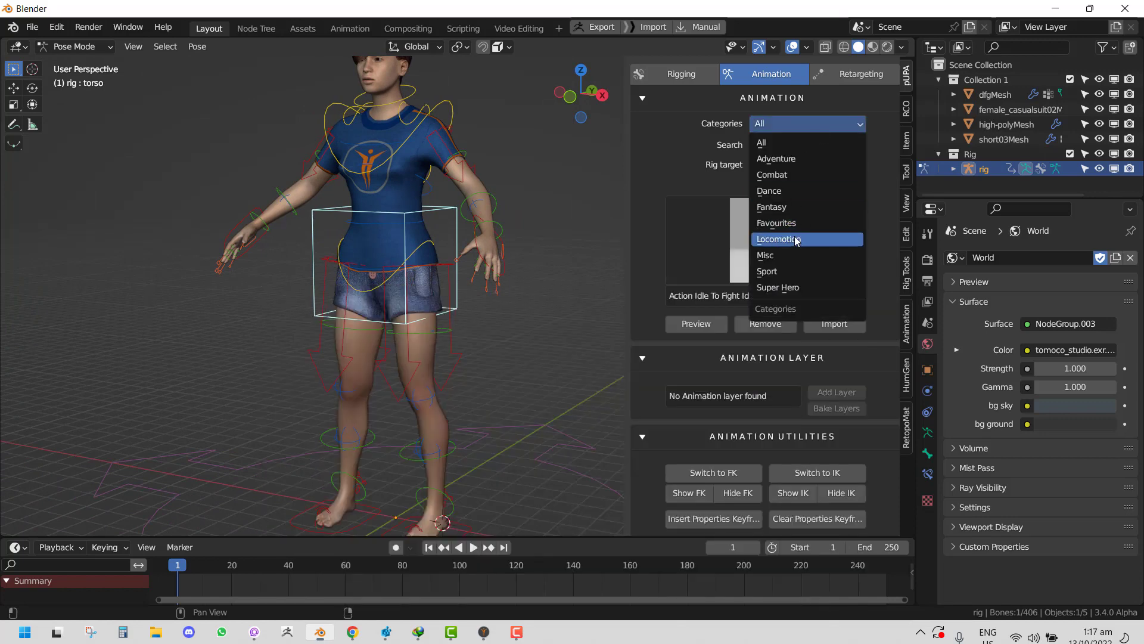
left_click(798, 239)
left_click(801, 223)
left_click(614, 333)
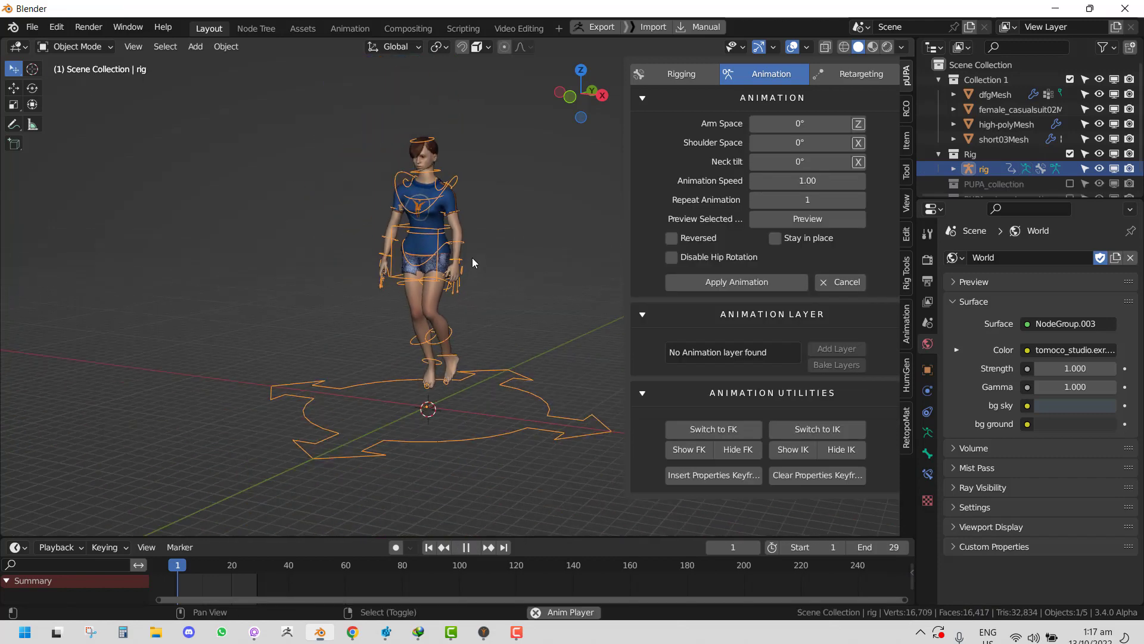
Step: Play the imported catwalk animation, pause it, and examine the body and shoulder deformation from several angles
key("KP_1")
scroll(459, 271, "up", 2)
left_click(488, 255)
middle_click_drag(488, 255, 381, 337)
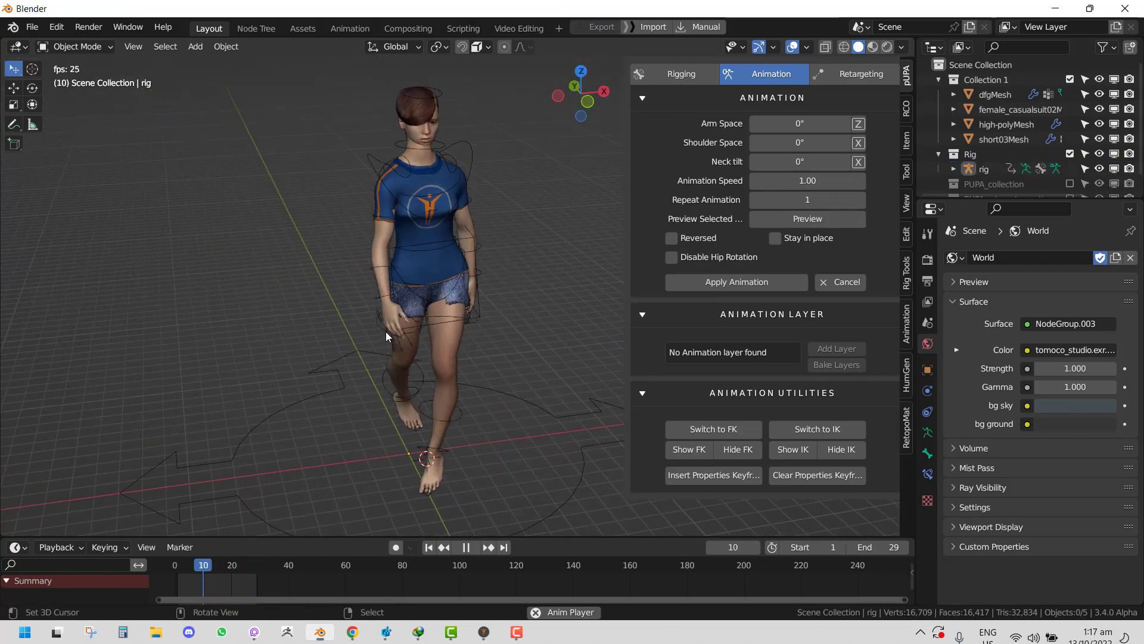
middle_click_drag(465, 276, 438, 292, "shift")
scroll(429, 244, "up", 3)
middle_click_drag(427, 234, 380, 271, "shift")
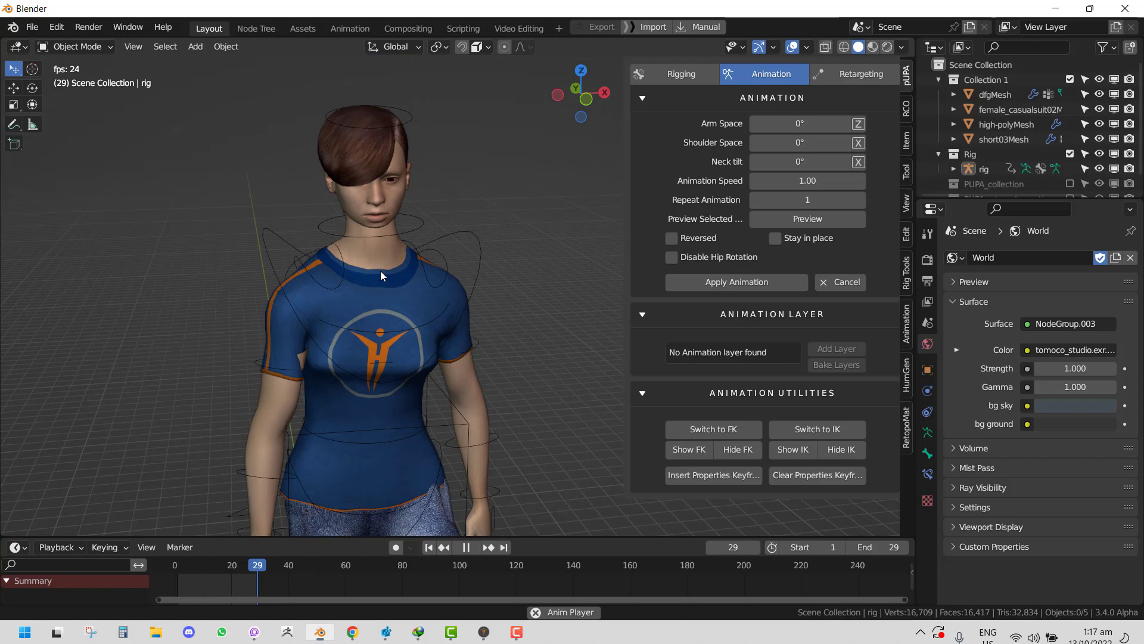
key("space")
middle_click_drag(380, 182, 333, 167)
scroll(310, 153, "up", 1)
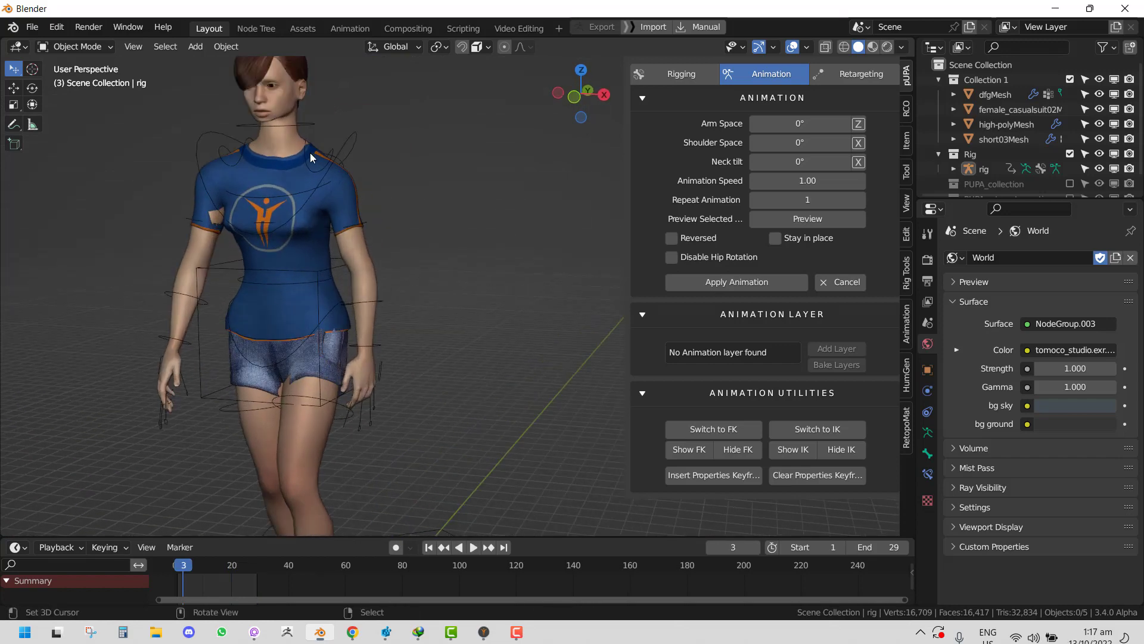
left_click(312, 124)
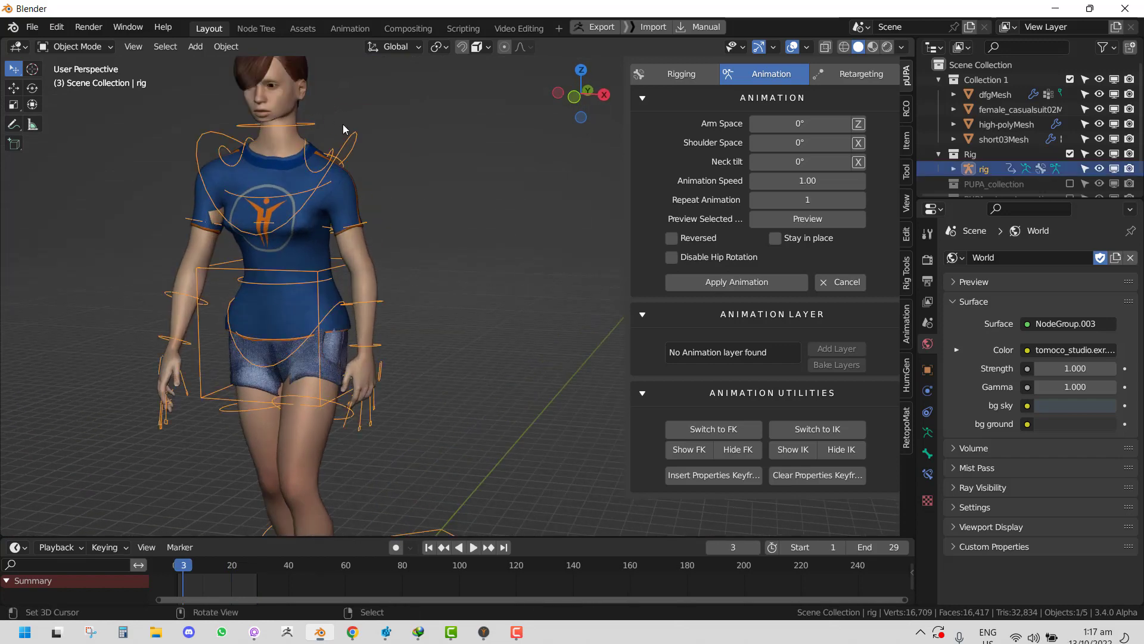
key("KP_1")
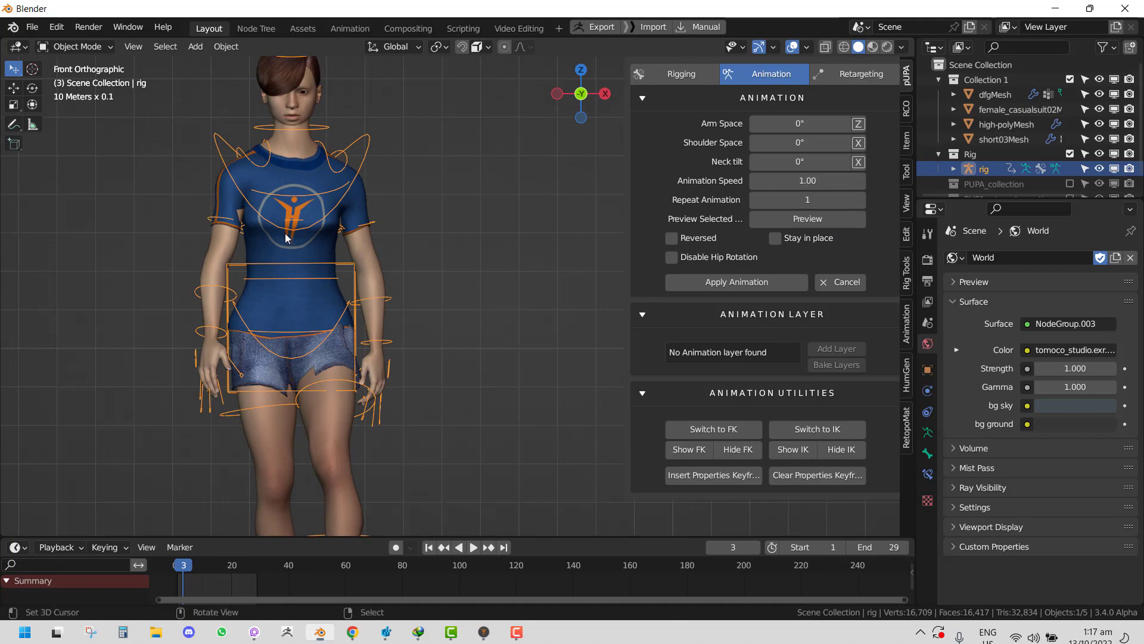
middle_click_drag(286, 238, 310, 227)
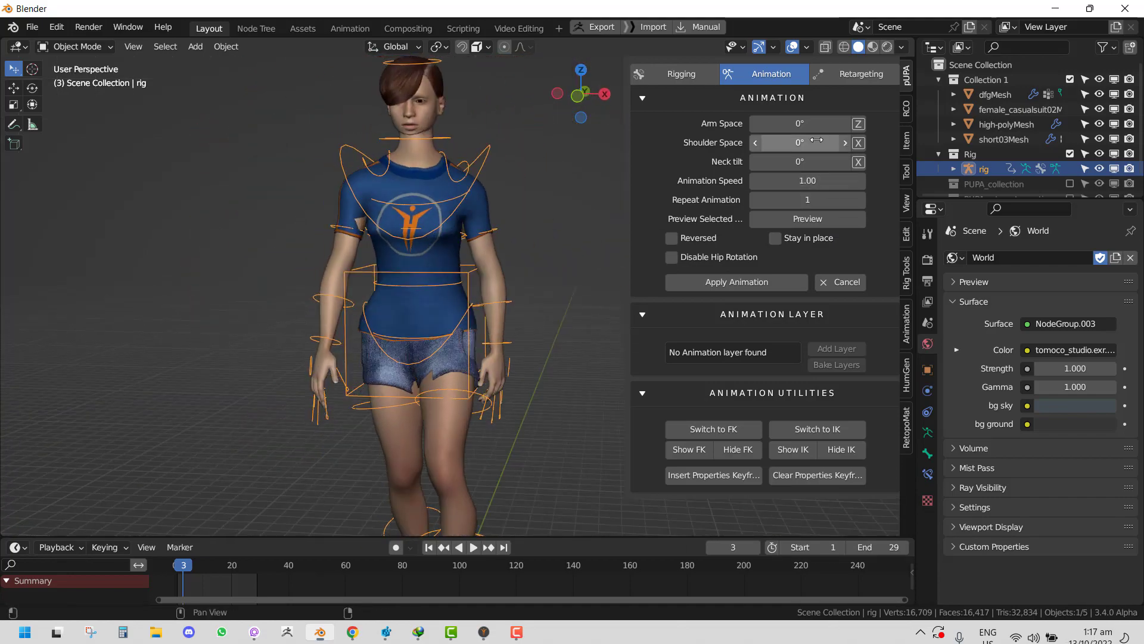
Step: Set the Shoulder Space to 6.5° and check the sleeves and shoulders up close
left_click_drag(816, 140, 852, 140)
middle_click_drag(398, 225, 374, 230)
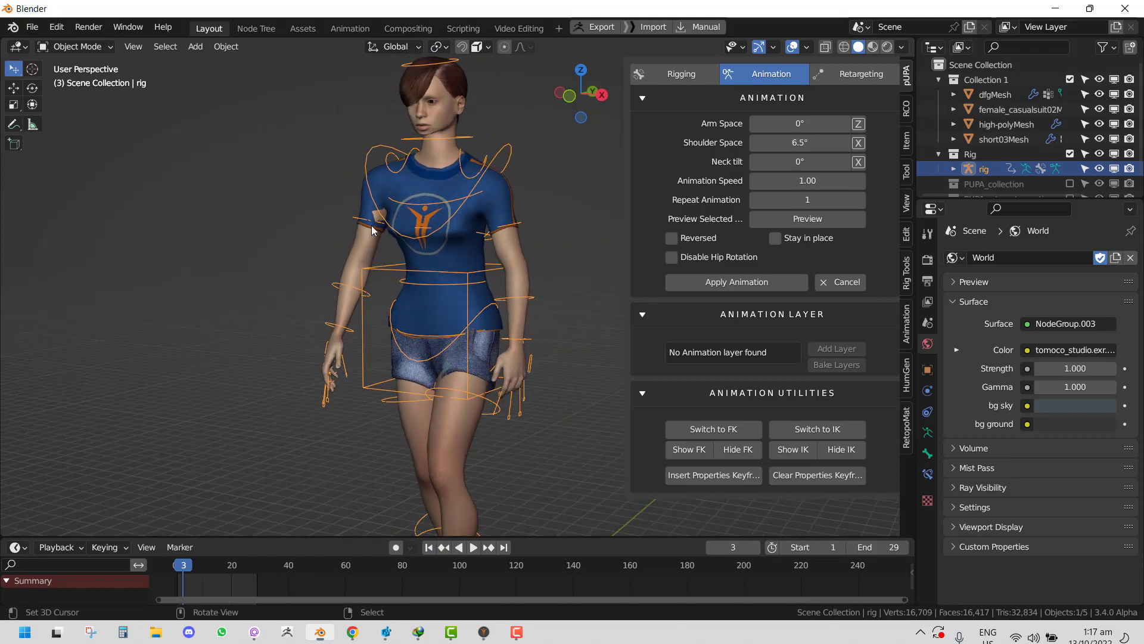
middle_click_drag(444, 225, 352, 298, "shift")
scroll(355, 295, "up", 2)
mouse_move(394, 266)
middle_mouse_down()
mouse_move(438, 255)
mouse_move(387, 270)
mouse_move(305, 246)
mouse_move(503, 226)
mouse_move(439, 256)
mouse_move(393, 256)
middle_mouse_up()
middle_click_drag(517, 184, 541, 165)
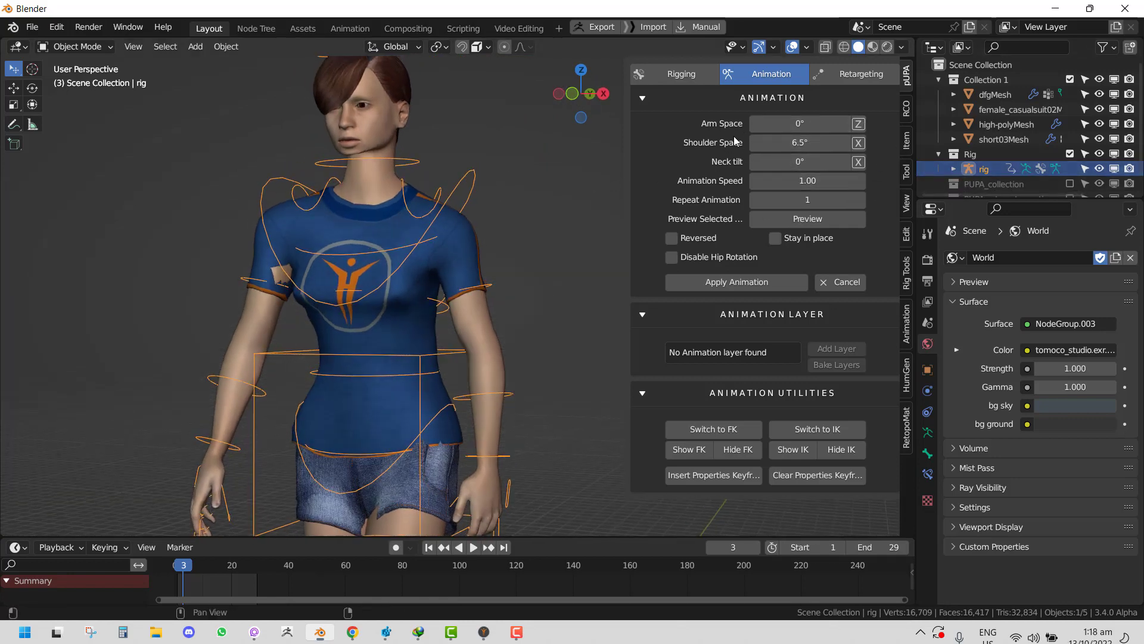
middle_click_drag(401, 264, 429, 256)
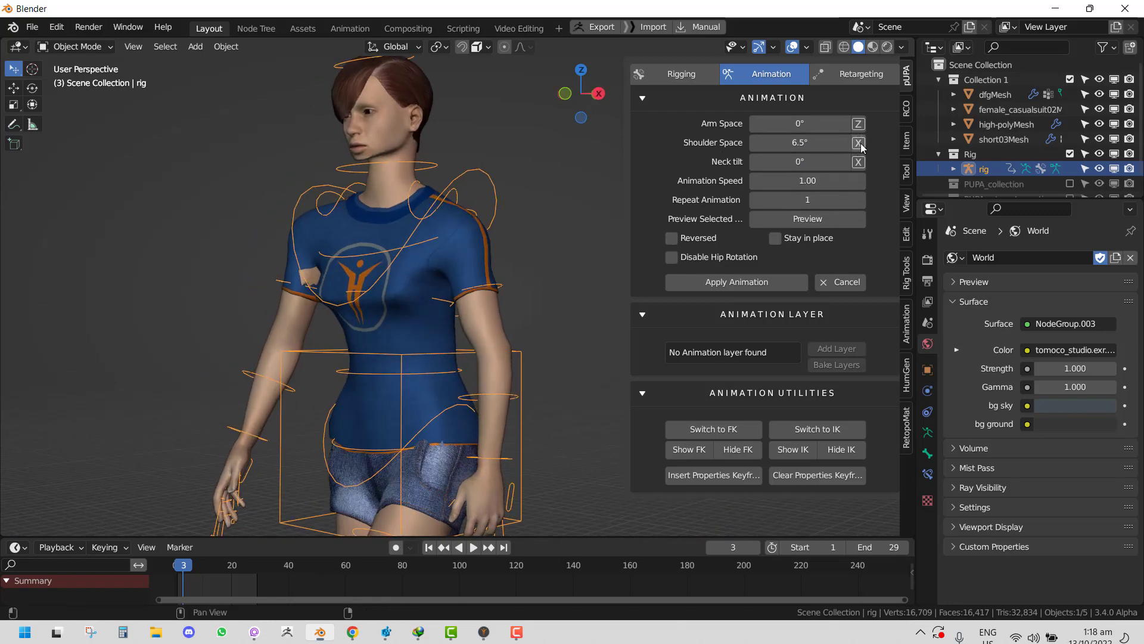
Step: Set the Arm Space to -5.5° and change its axis to X
left_click(858, 143)
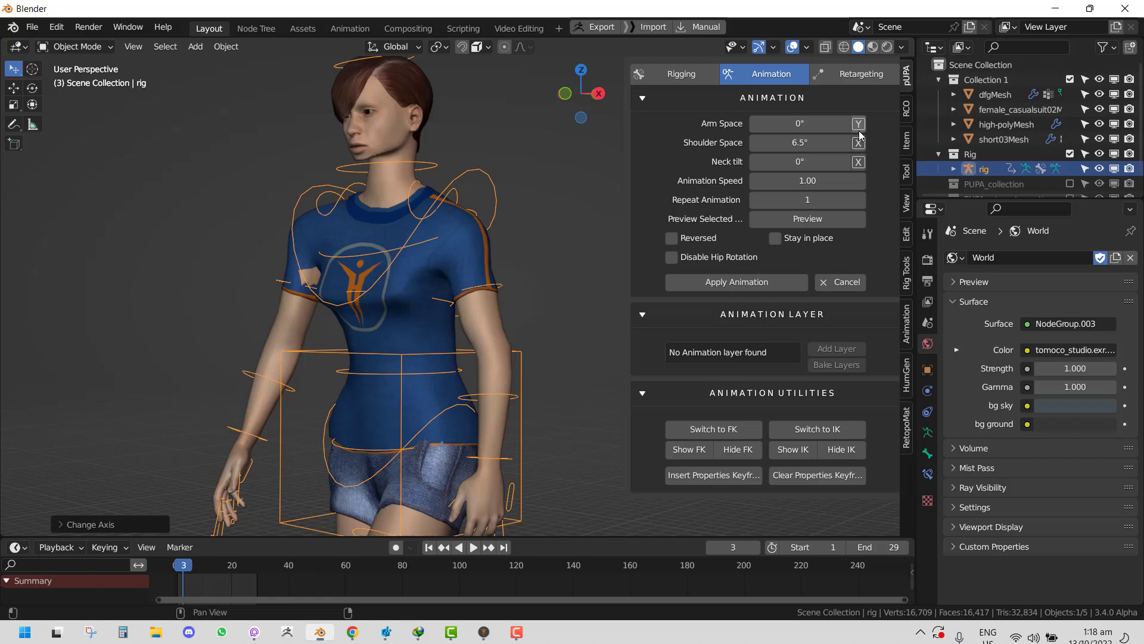
left_click(860, 124)
mouse_move(816, 125)
left_mouse_down()
mouse_move(844, 125)
mouse_move(781, 124)
mouse_move(825, 124)
mouse_move(808, 124)
left_mouse_up()
left_click(860, 127)
middle_click_drag(286, 239, 333, 238)
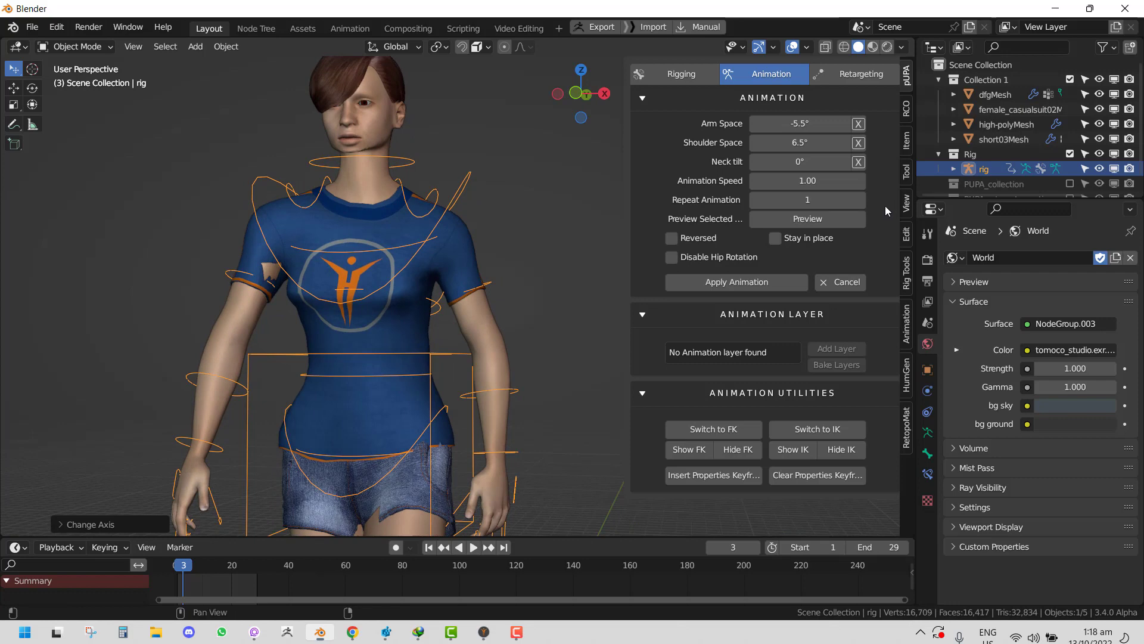
Step: Try adjusting the Shoulder Space on the Y axis, undo the change and return its axis to X
left_click(858, 143)
left_click_drag(799, 143, 847, 142)
left_click(804, 142)
type("0")
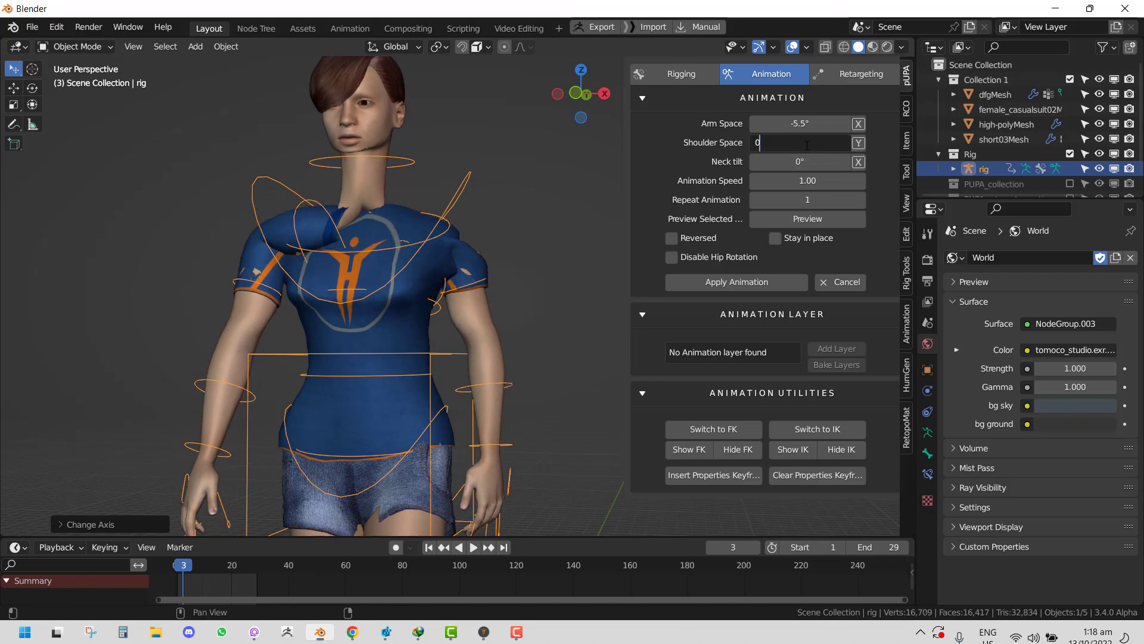
key("Return")
key("ctrl+z")
key("ctrl+z")
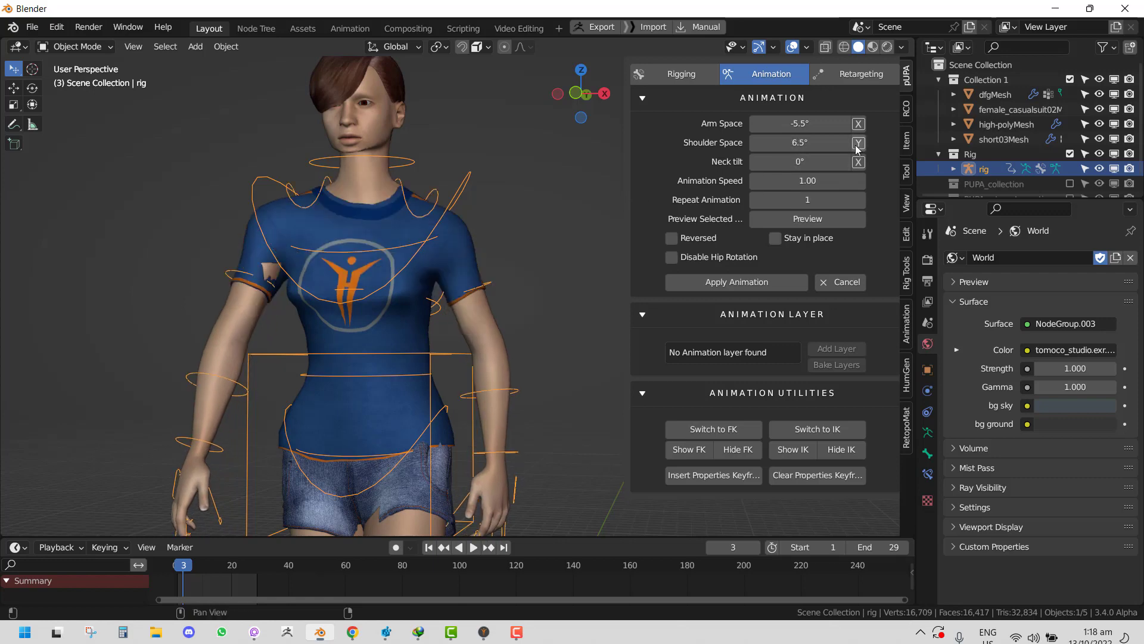
left_click(859, 144)
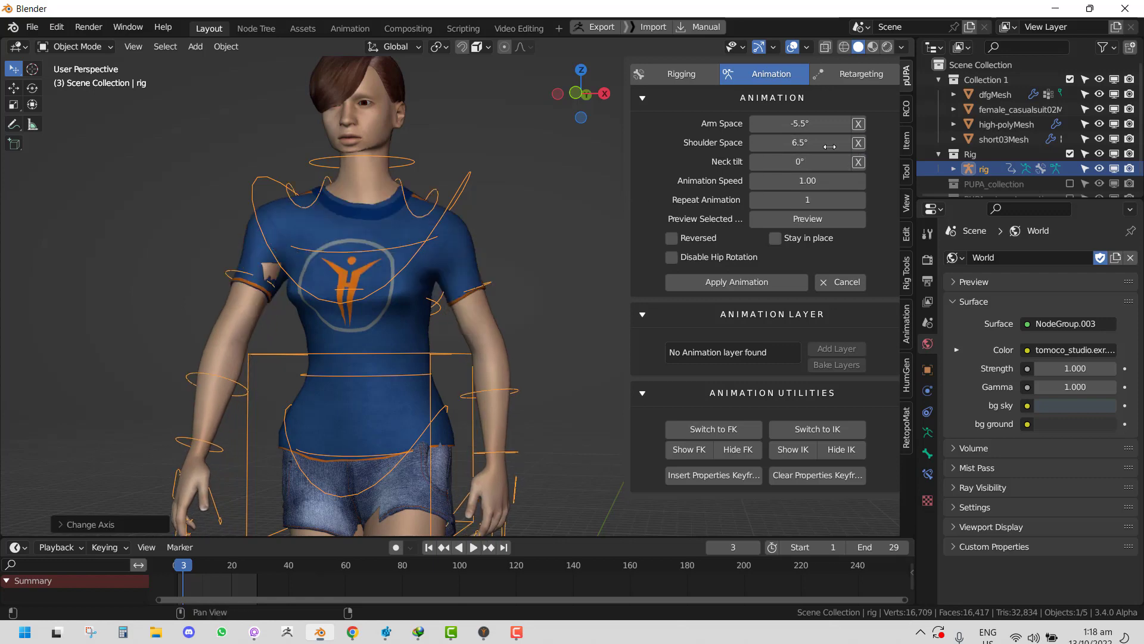
Step: Set the Shoulder Space to 15° on the X axis and play the catwalk animation from the front
left_click_drag(829, 146, 852, 146)
middle_click_drag(360, 249, 444, 260)
key("space")
scroll(444, 259, "down", 5)
key("KP_1")
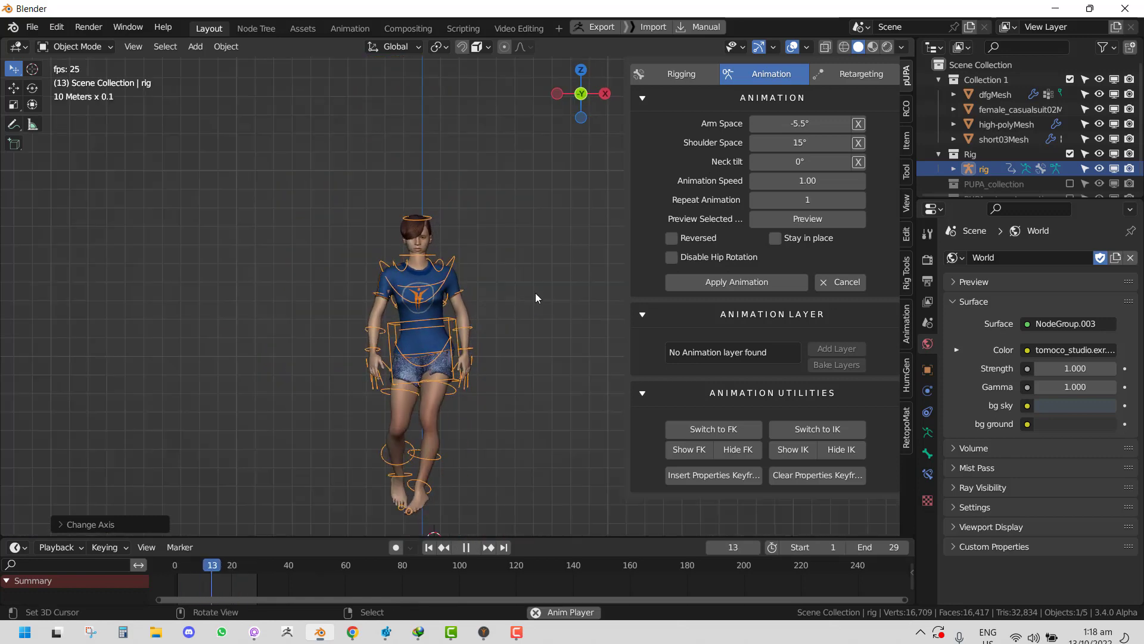
scroll(522, 305, "up", 1)
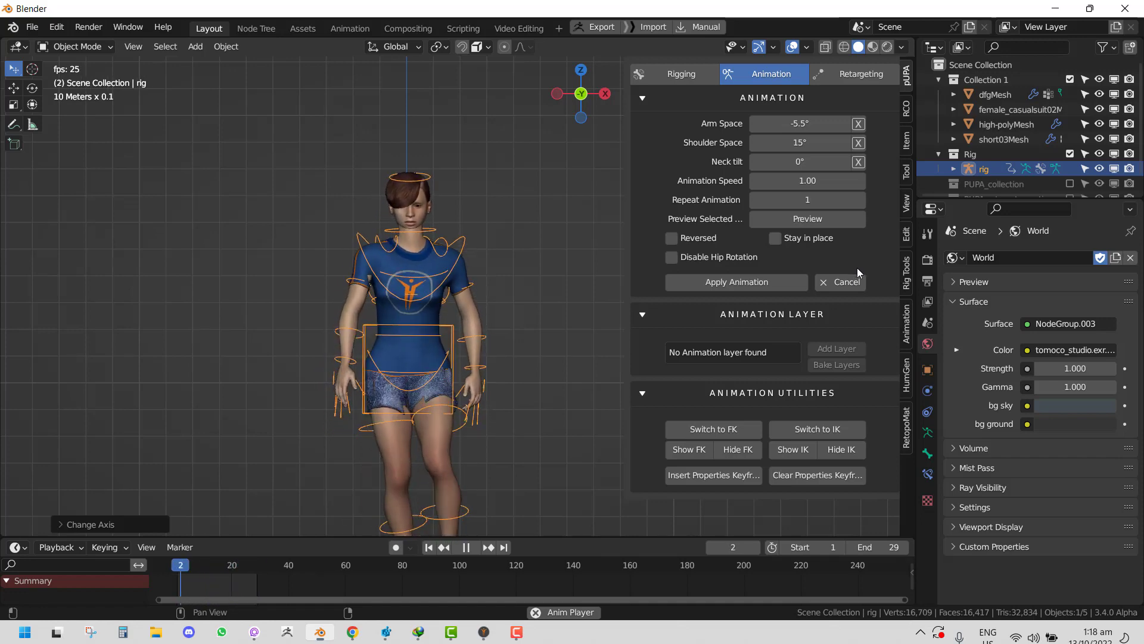
Step: Cancel the catwalk animation and import the Dwarf Walk animation from the Locomotion category onto the rig
left_click(846, 282)
middle_click_drag(501, 330, 413, 322)
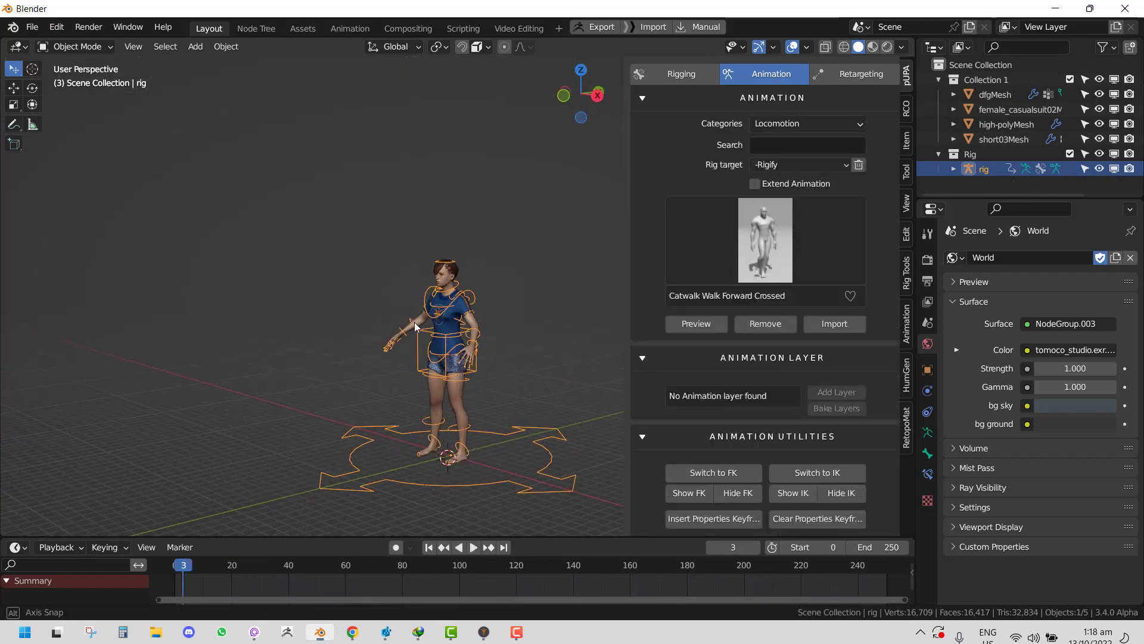
middle_click_drag(506, 332, 494, 251, "shift")
scroll(494, 246, "up", 2)
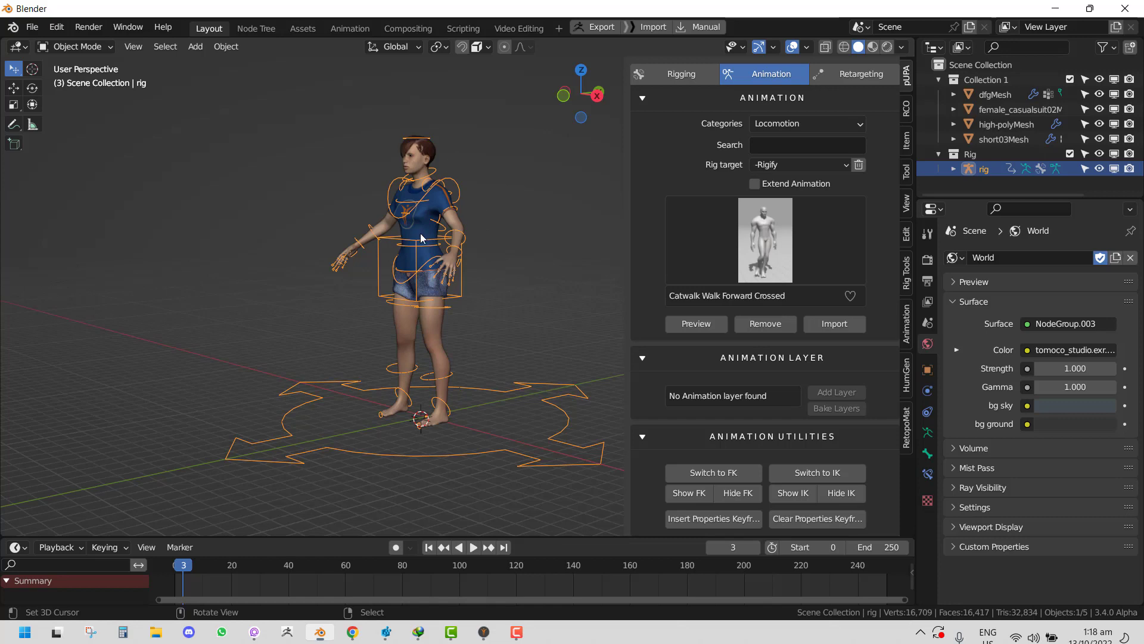
middle_click_drag(423, 235, 390, 234)
left_click(793, 222)
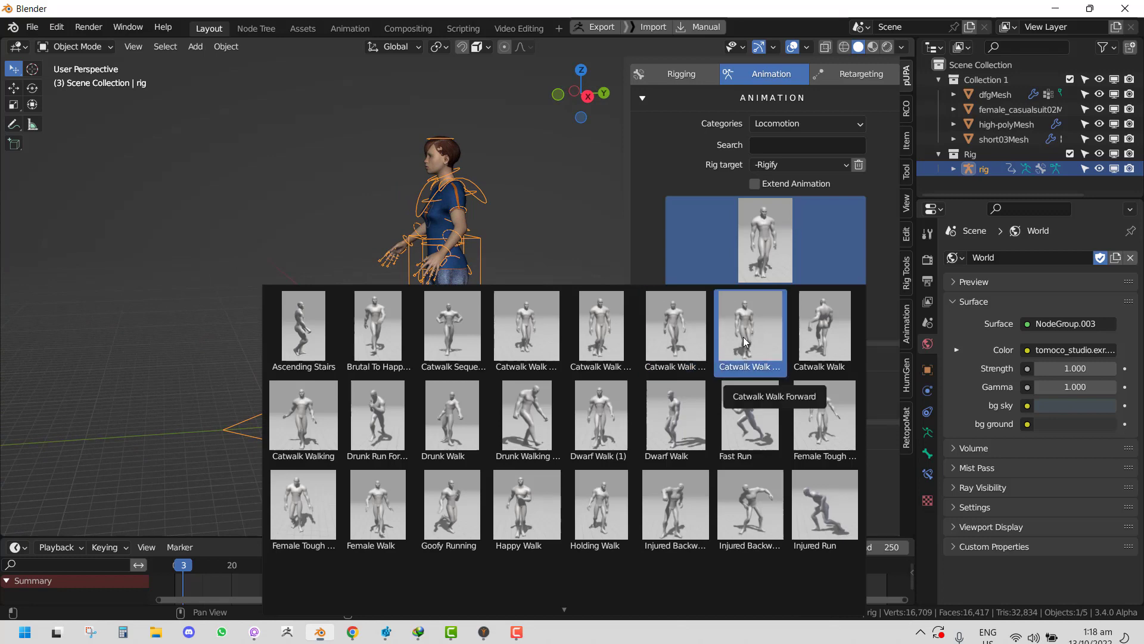
left_click(685, 427)
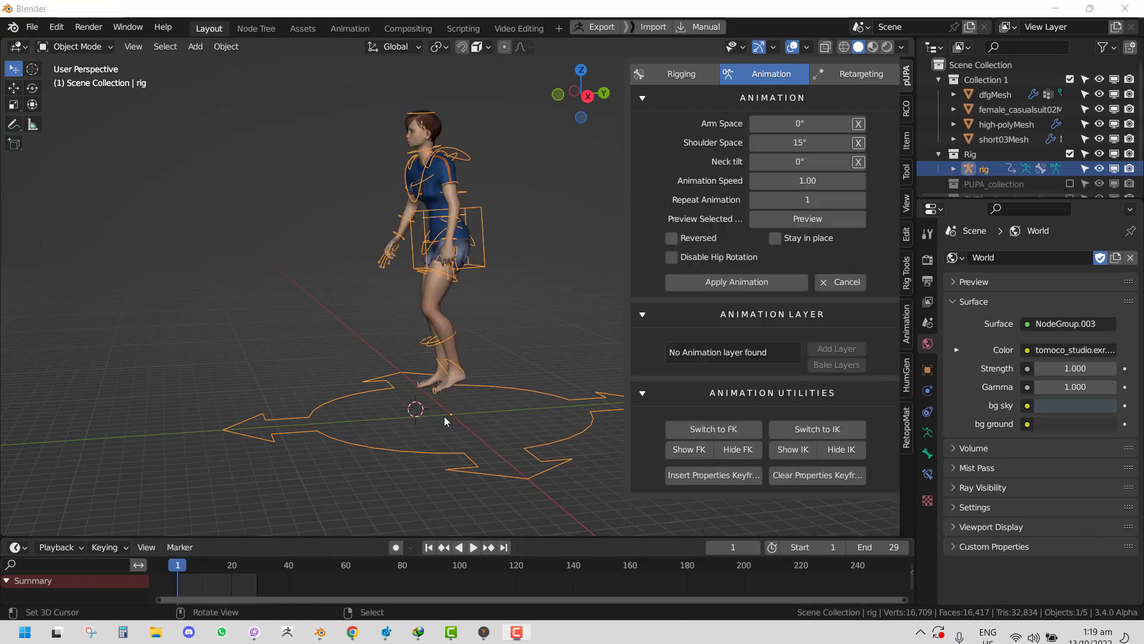
Step: Check the Dwarf Walk in side view up to its last frame and apply the animation to the rig
key("KP_3")
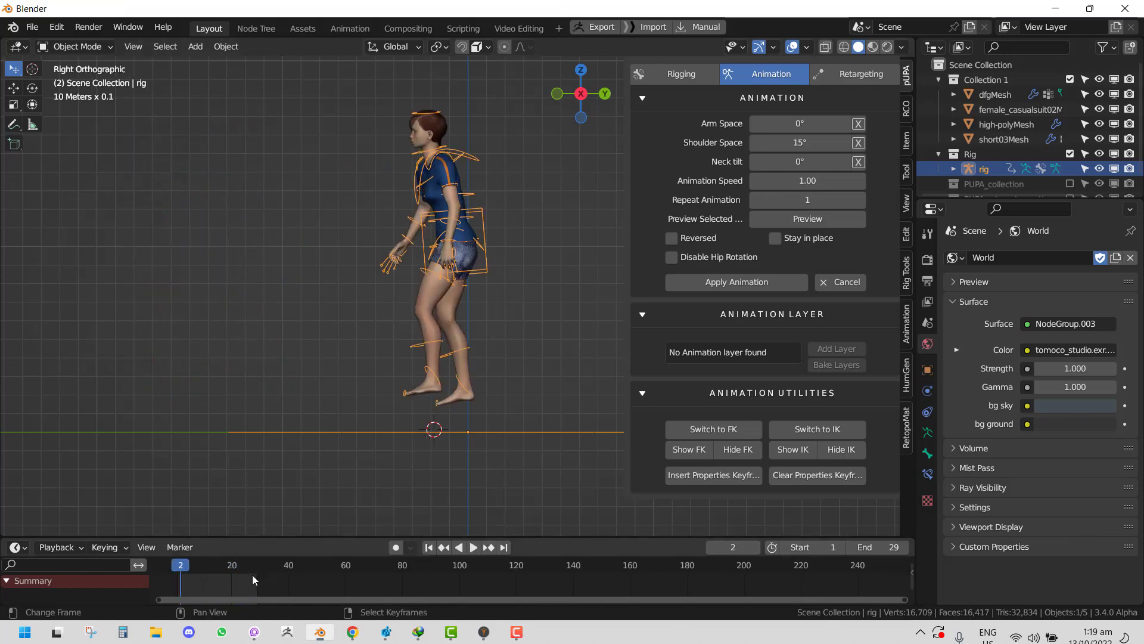
left_click(259, 584)
mouse_move(358, 393)
middle_mouse_down()
mouse_move(384, 370)
mouse_move(429, 391)
mouse_move(407, 323)
mouse_move(490, 339)
mouse_move(339, 387)
middle_mouse_up()
left_click(773, 289)
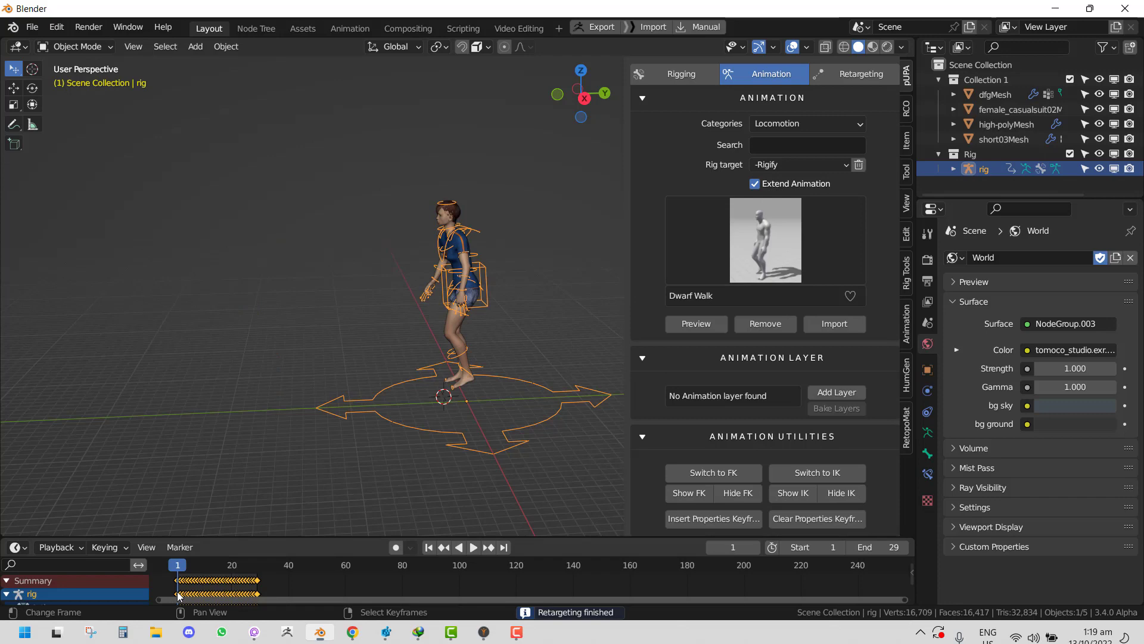
Step: Extend the rig's animation with another Dwarf Walk over frames 29 to 57, play it and apply it
left_click_drag(185, 593, 257, 592)
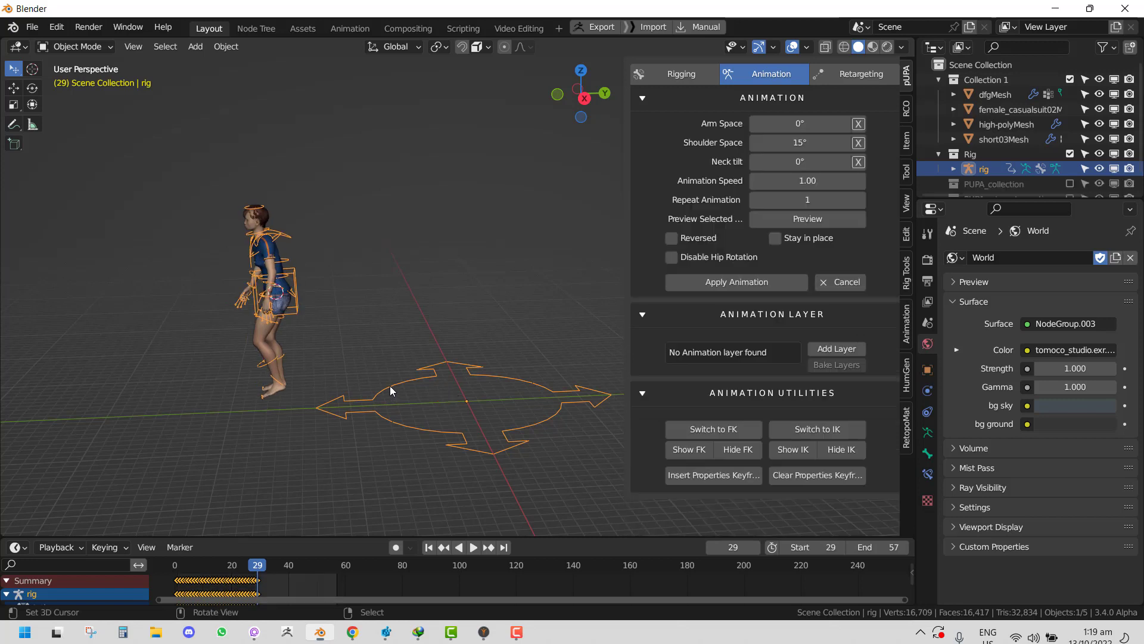
key("space")
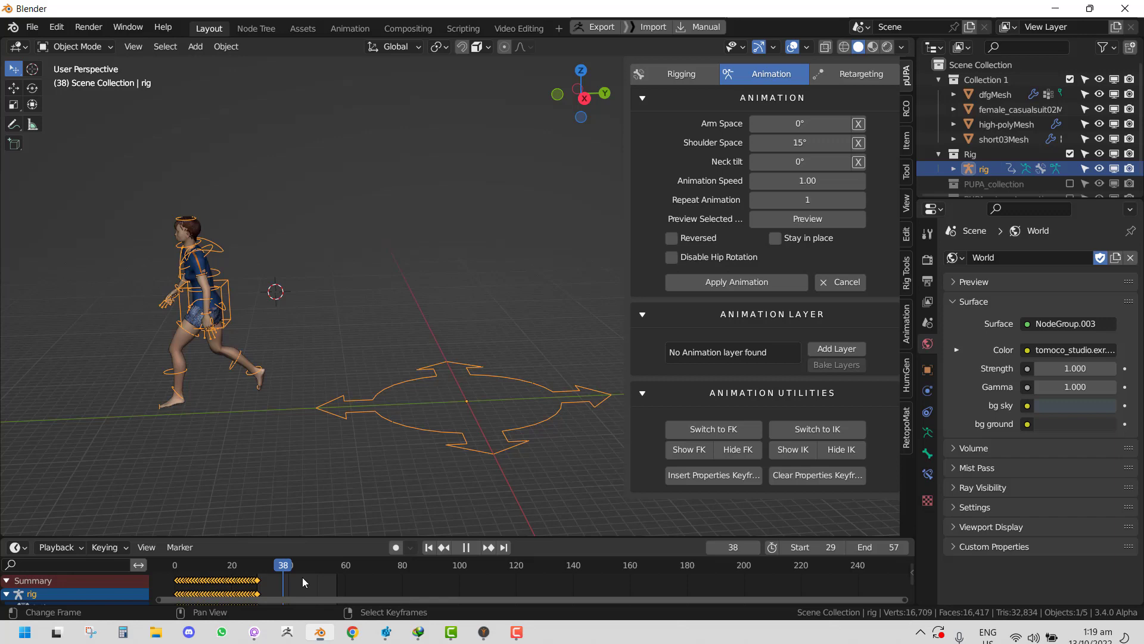
key("space")
left_click(708, 283)
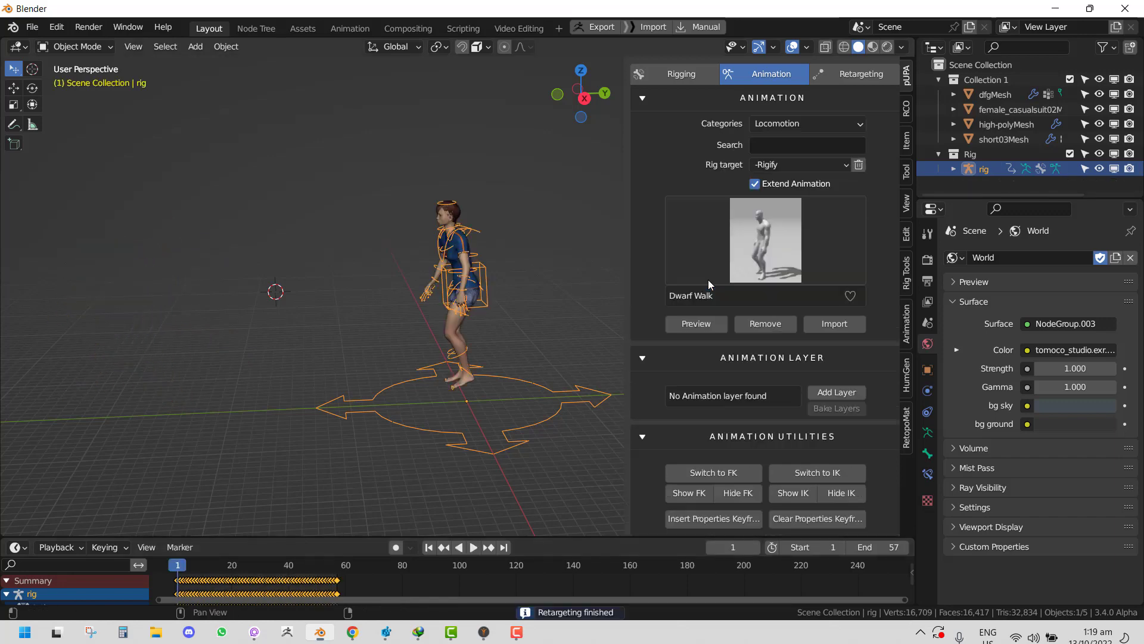
Step: Play the extended Dwarf Walk and examine the character's motion from the side
key("space")
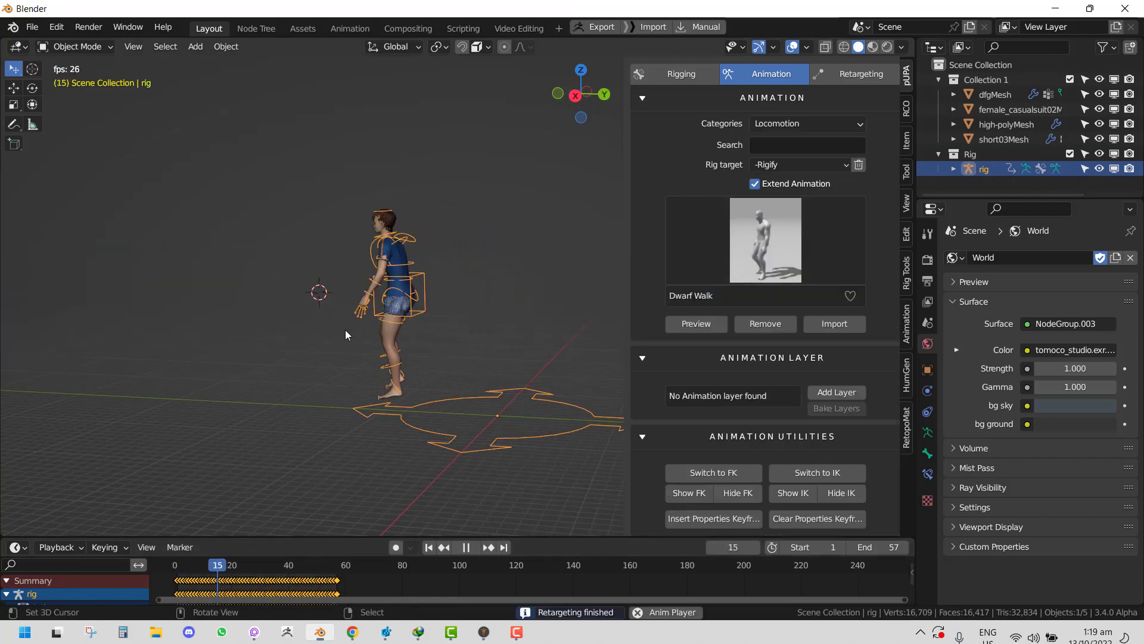
middle_click_drag(413, 334, 336, 314)
left_click(315, 349)
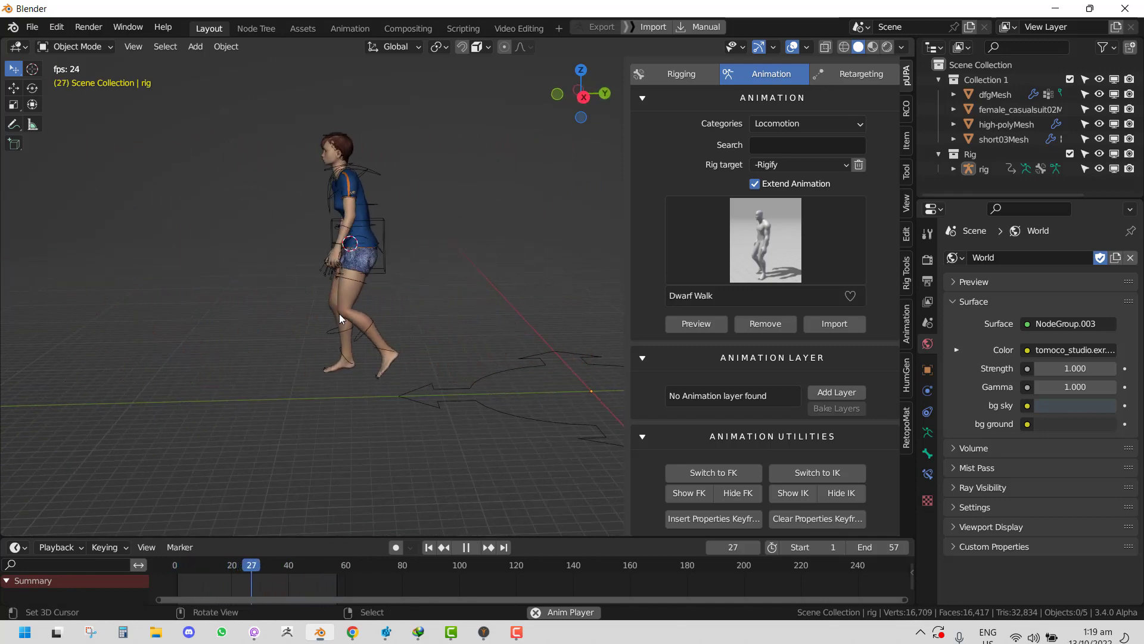
middle_click_drag(338, 313, 388, 295)
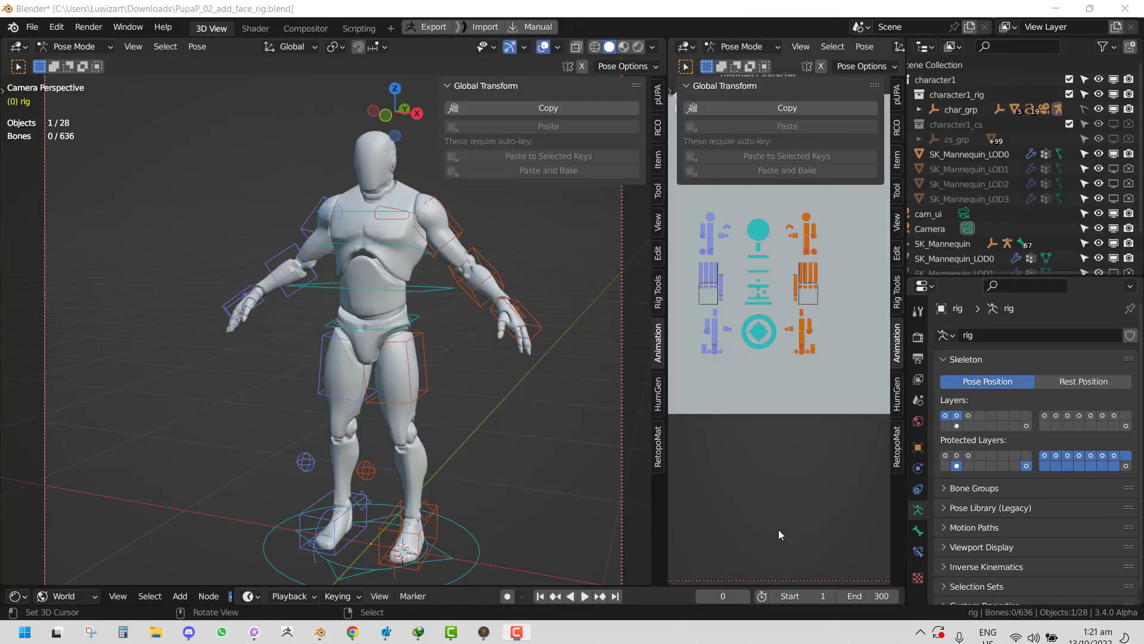
Step: Inspect the mannequin rig in PupaP_02_add_face_rig.blend, select its left forearm control and show the pUPA animation tools
middle_click_drag(382, 370, 327, 319)
middle_click_drag(329, 318, 359, 276, "shift")
middle_click_drag(478, 229, 357, 261)
left_click(488, 228)
key("n")
key("alt+a")
scroll(472, 229, "down", 2)
key("n")
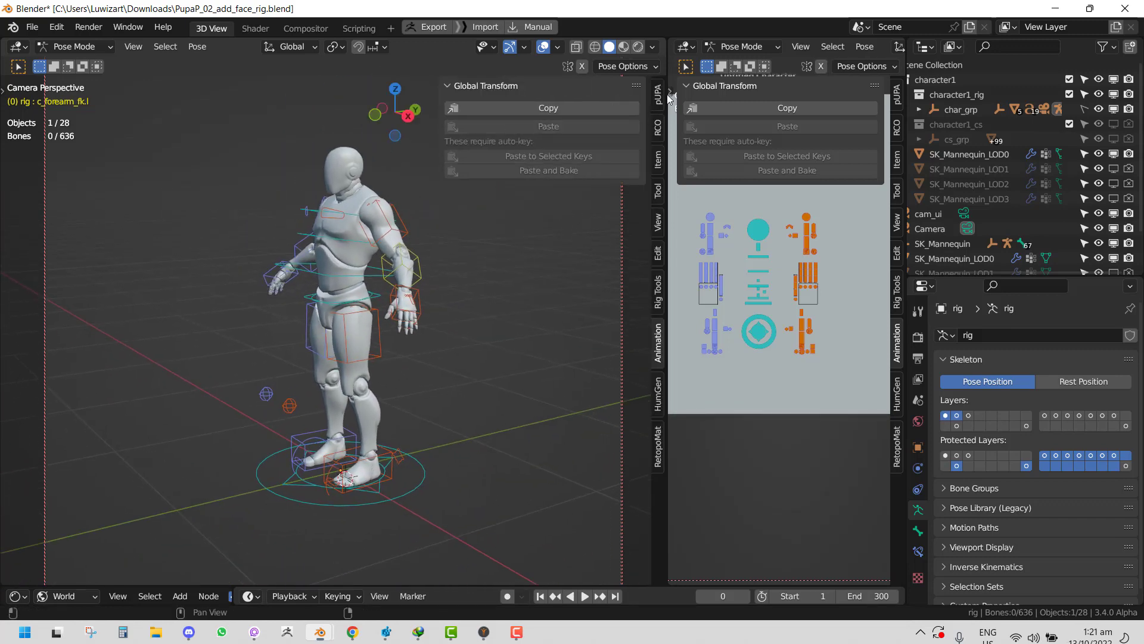
left_click(660, 92)
left_click(562, 101)
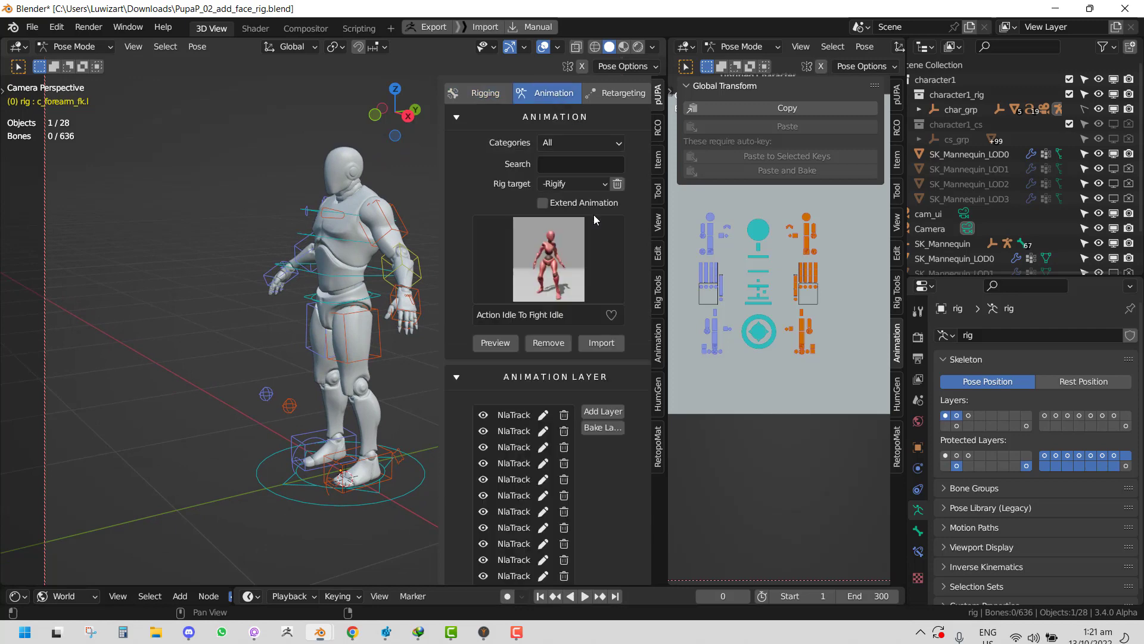
Step: Set the animation rig target to Auto Rig Pro_Vr3 for the mannequin's rig
left_click(534, 347)
middle_click_drag(280, 340, 301, 335)
left_click(566, 184)
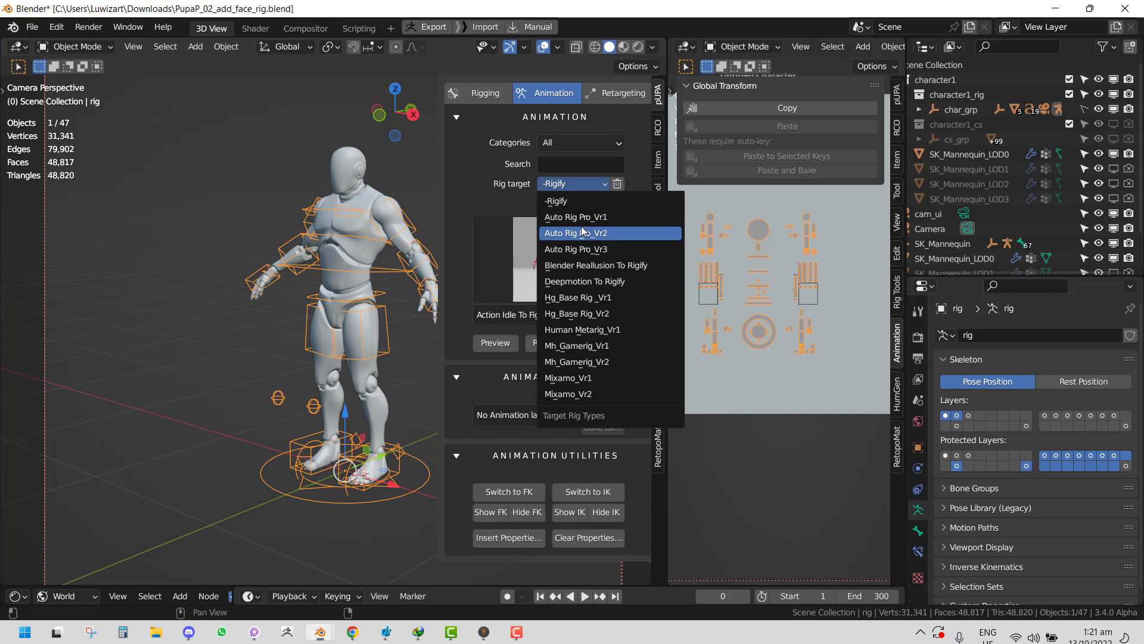
left_click(582, 246)
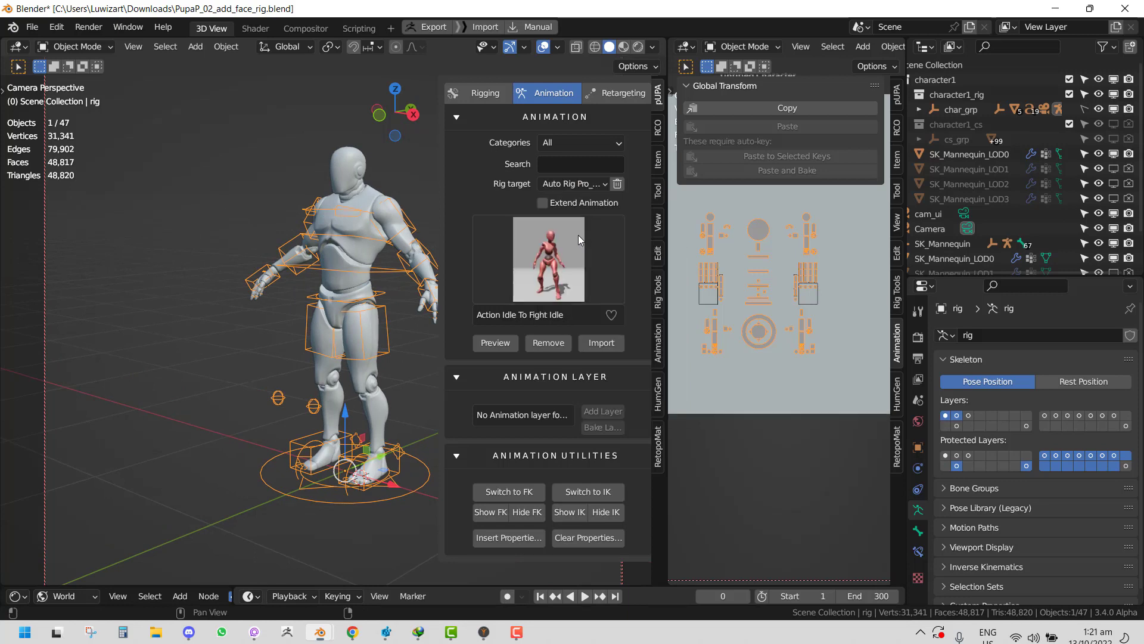
left_click(580, 183)
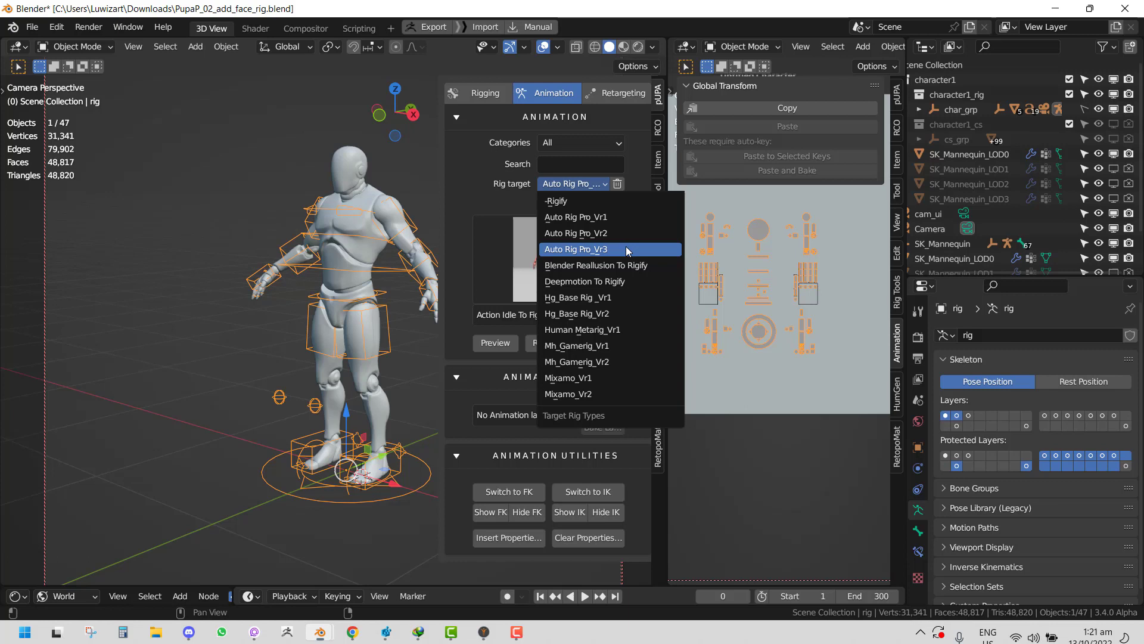
left_click(610, 234)
left_click(575, 183)
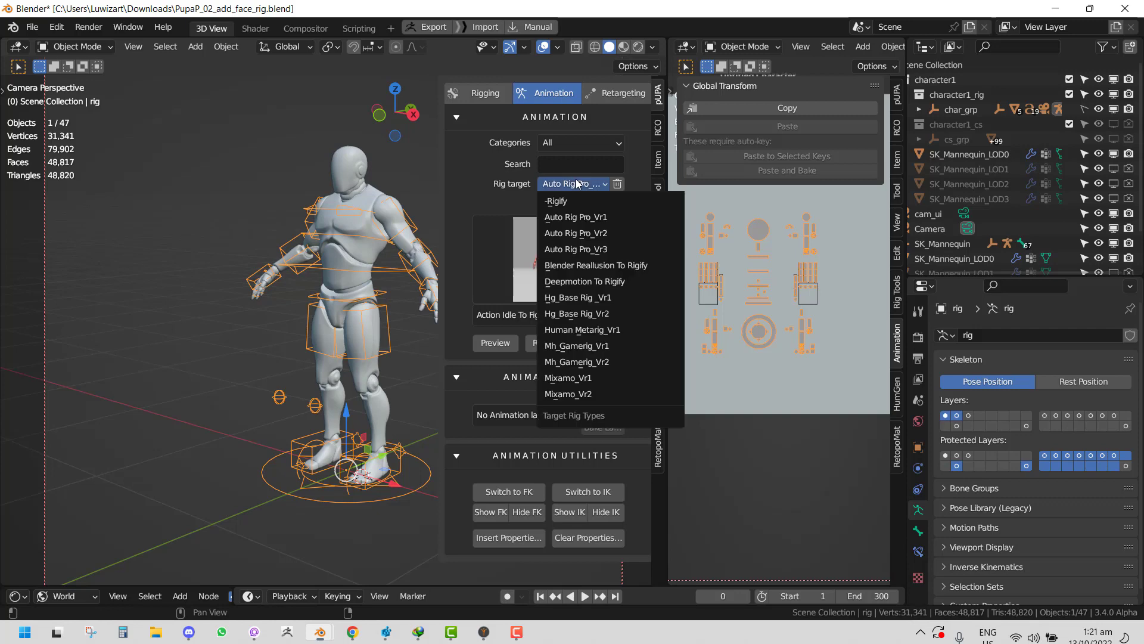
left_click(575, 249)
Step: Try the Brutal To Happy Walking animation from the Locomotion category on the mannequin rig and cancel the import
left_click(579, 143)
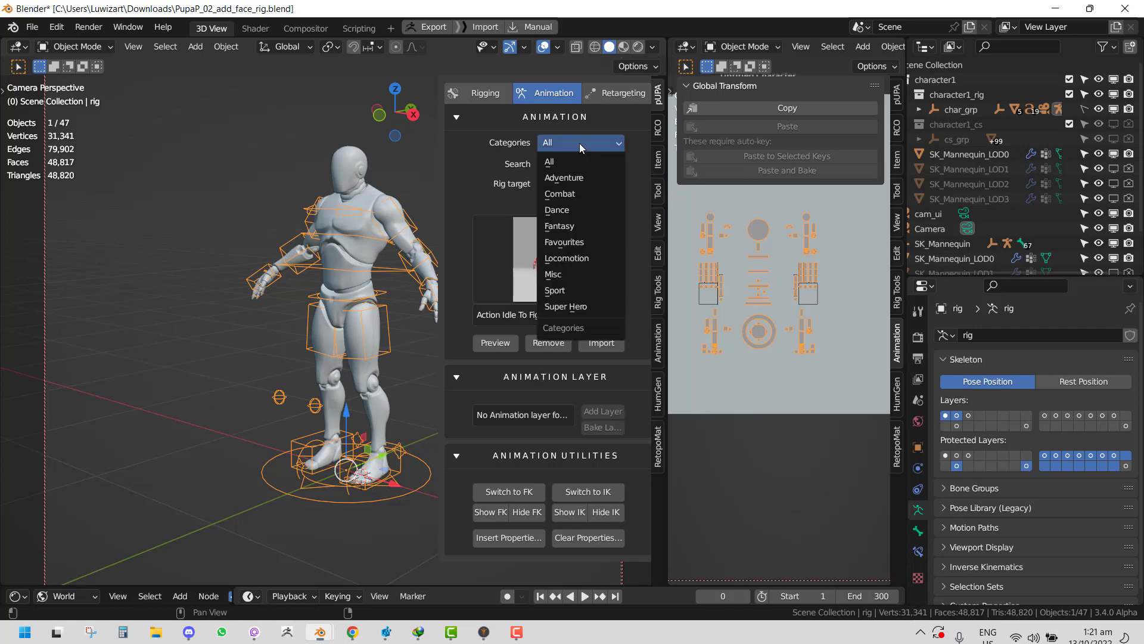
left_click(581, 258)
left_click(556, 268)
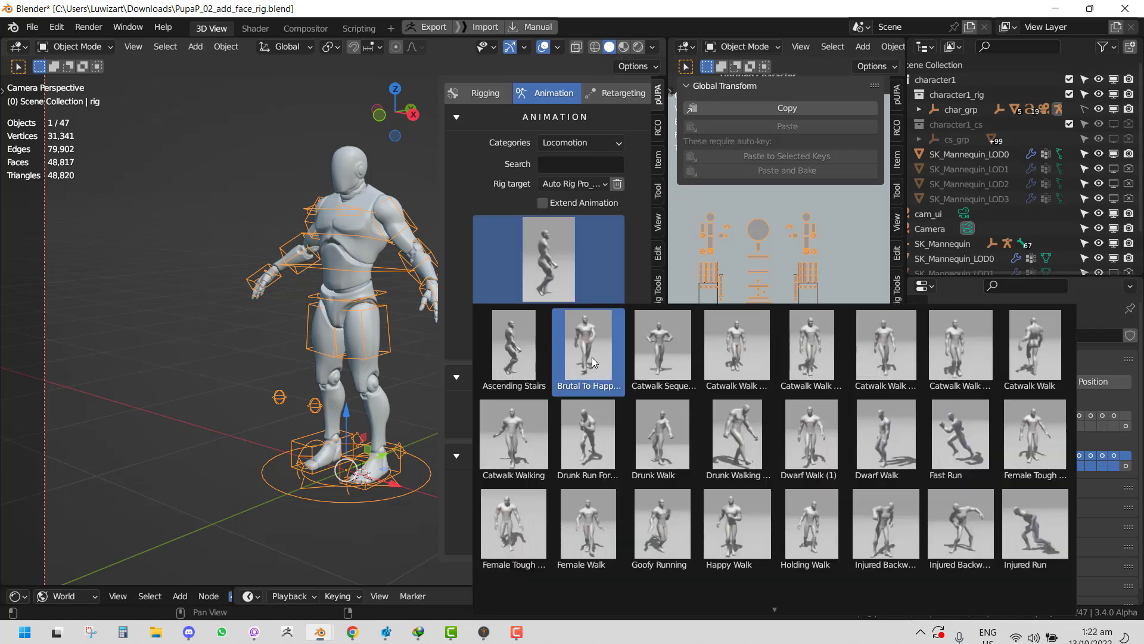
left_click(593, 362)
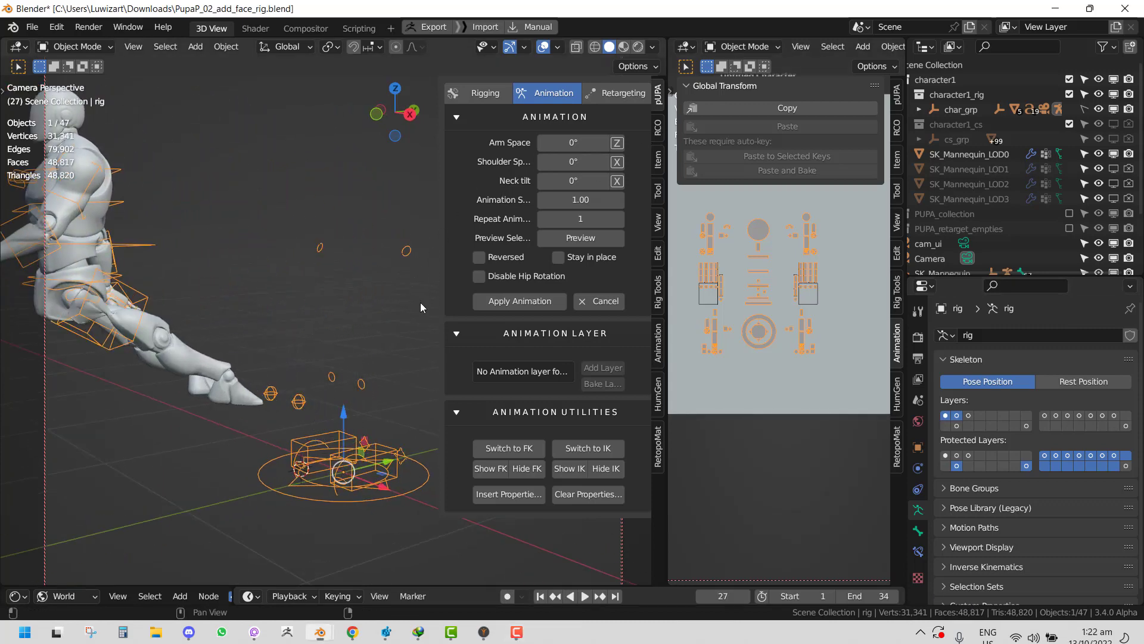
left_click(617, 304)
Step: Adjust the ik_fk_switch property of the mannequin's left and right foot IK controls in Pose Mode
key("ctrl+Tab")
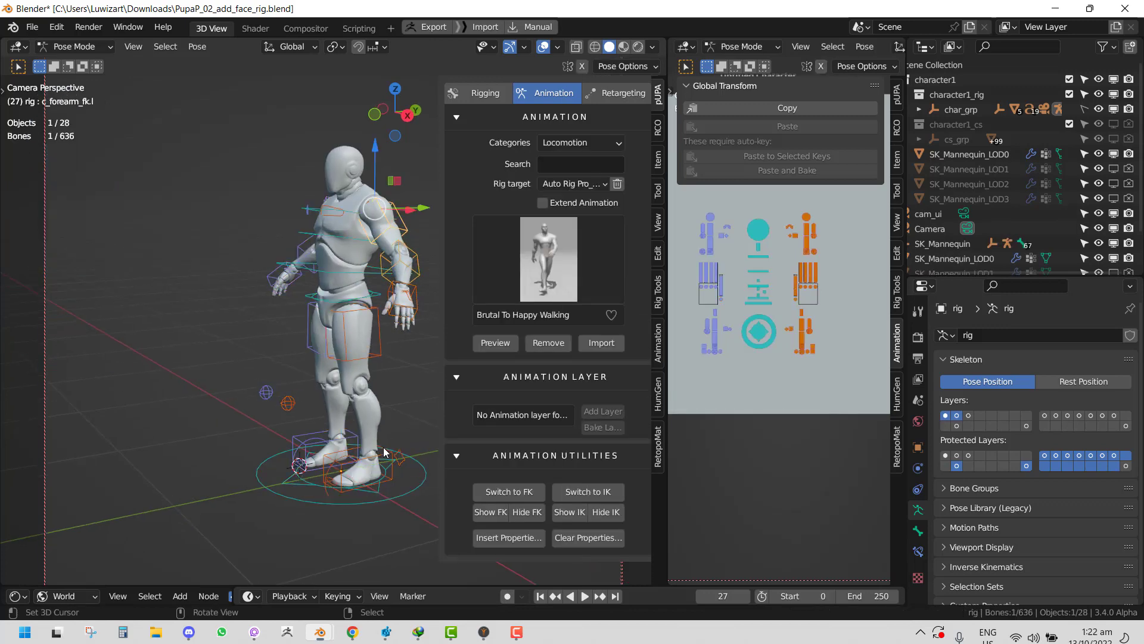
left_click(385, 455)
left_click(657, 169)
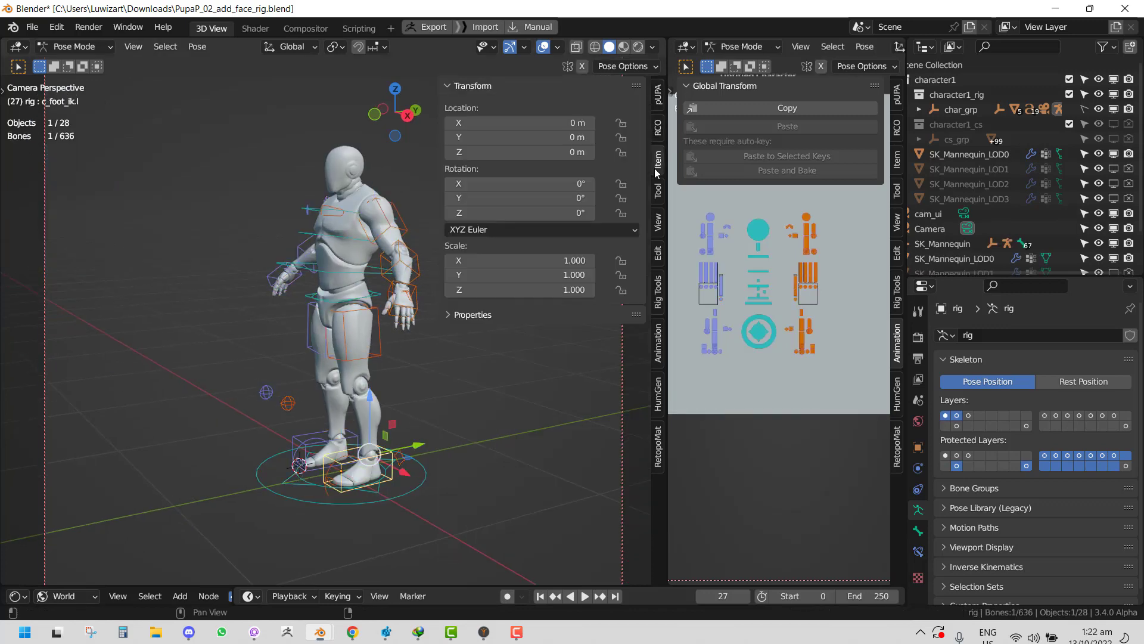
left_click(659, 132)
left_click(659, 192)
left_click(661, 167)
left_click(507, 314)
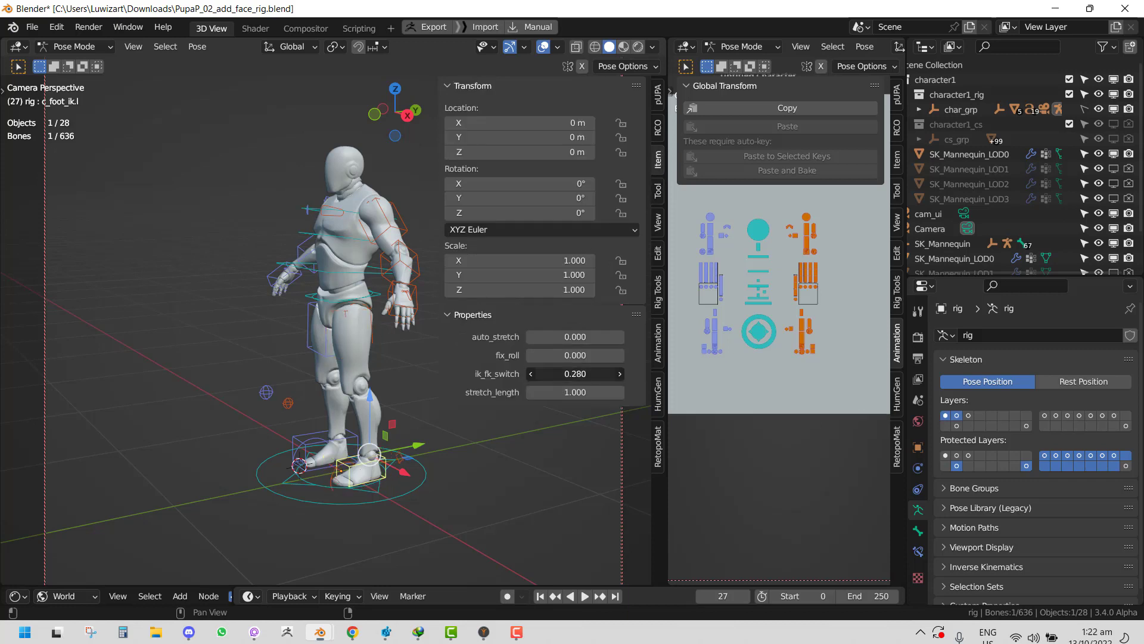
left_click(289, 440)
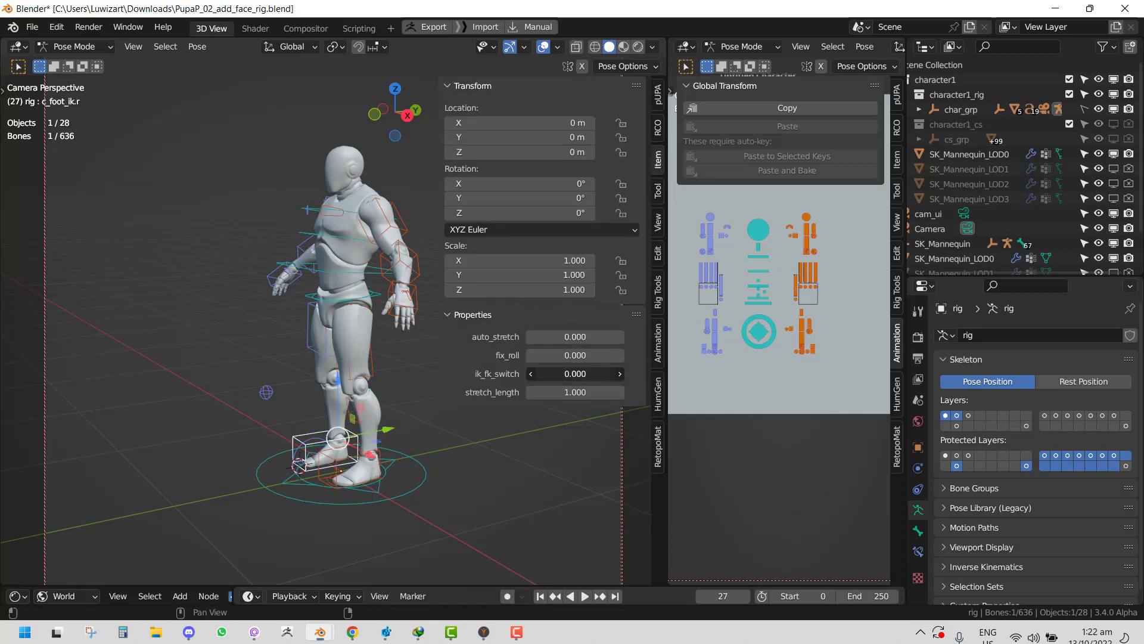
Step: Import the Brutal To Happy Walking animation onto the mannequin rig again
left_click(659, 95)
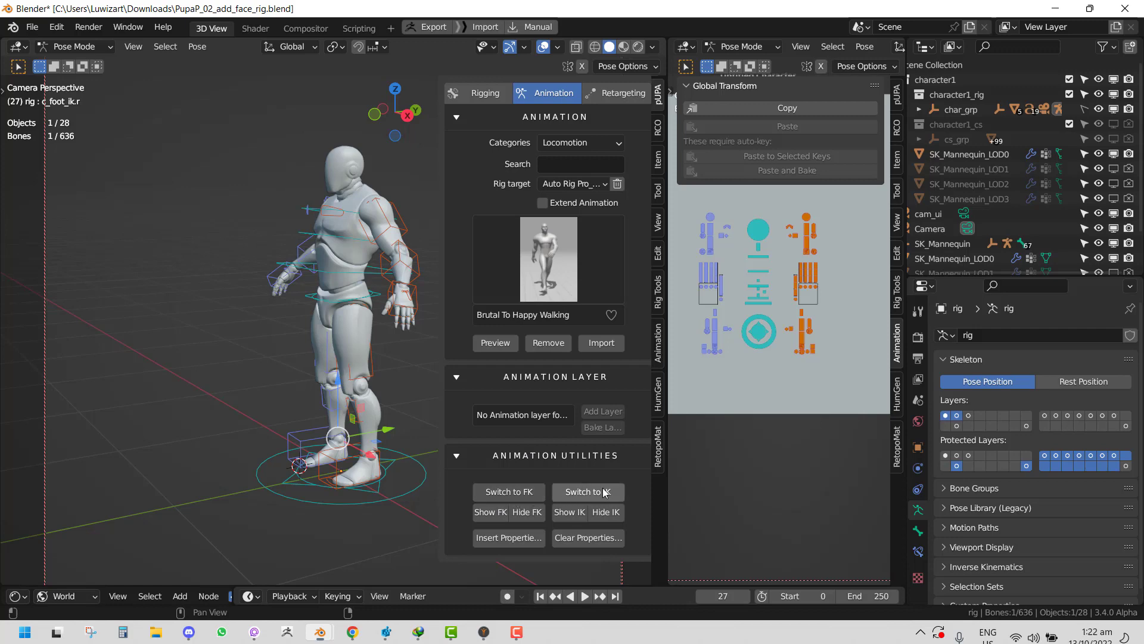
mouse_move(275, 347)
middle_mouse_down()
mouse_move(322, 353)
mouse_move(284, 353)
mouse_move(293, 350)
middle_mouse_up()
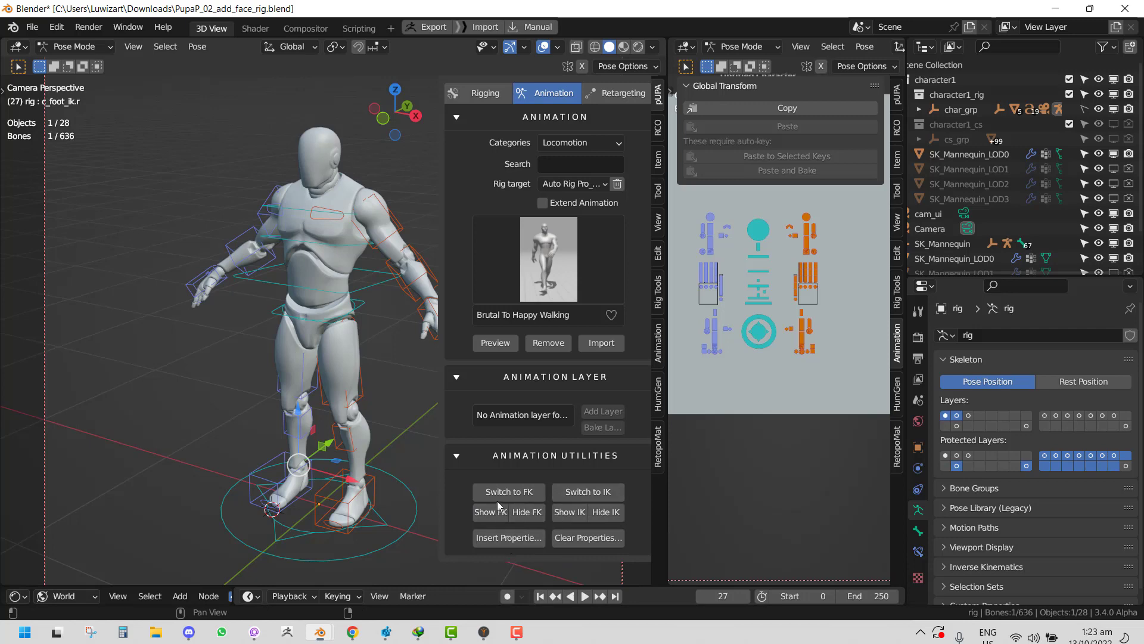
middle_click_drag(267, 359, 283, 335, "shift")
middle_click_drag(374, 323, 364, 301)
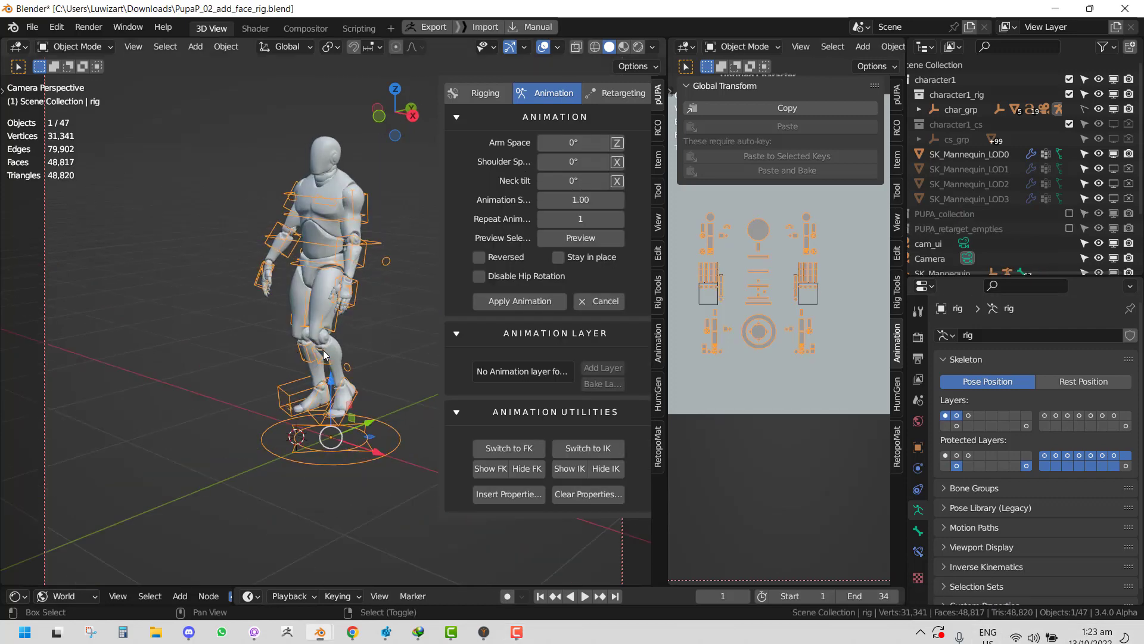
Step: Play the imported walk and examine the mannequin's motion from the front
left_click(298, 355)
middle_click_drag(304, 352, 252, 295)
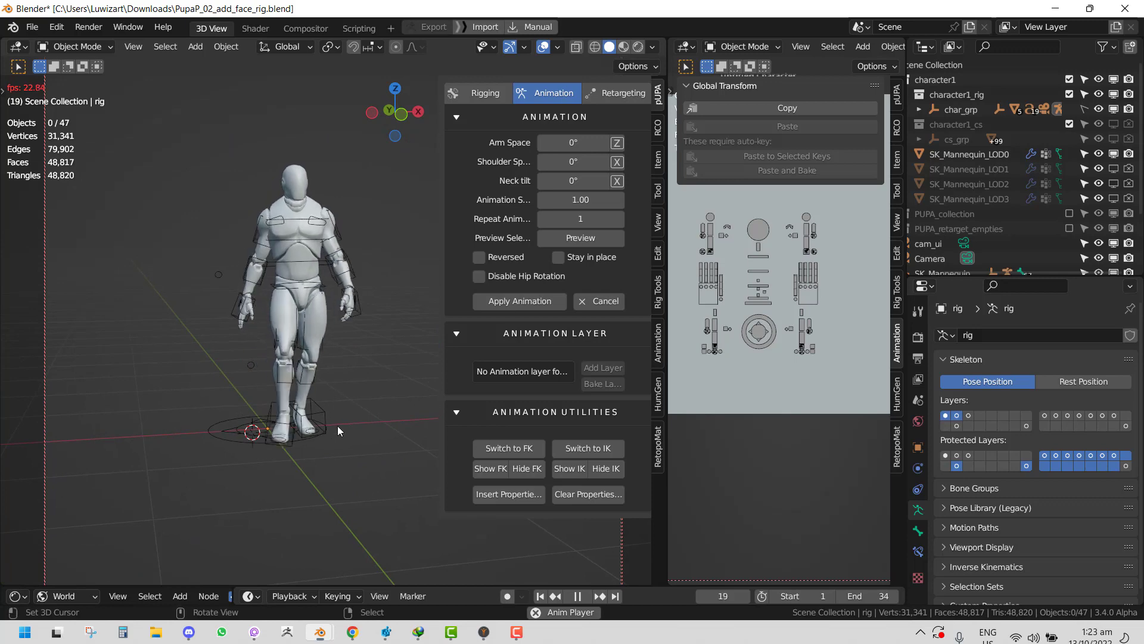
left_click(274, 428)
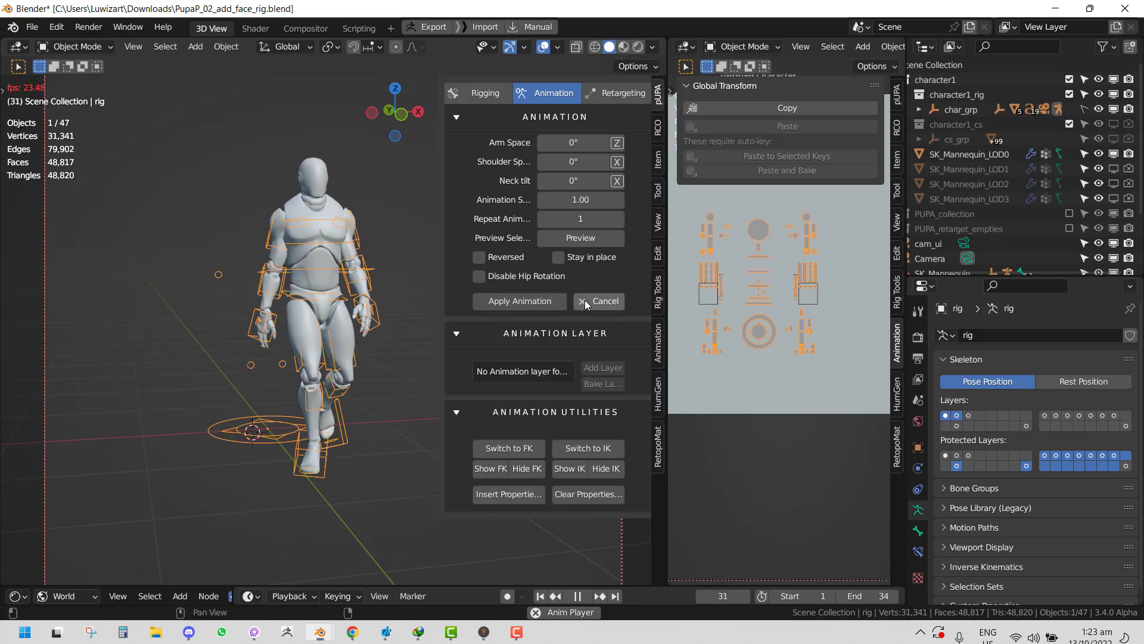
middle_click_drag(382, 304, 234, 309)
key("KP_0")
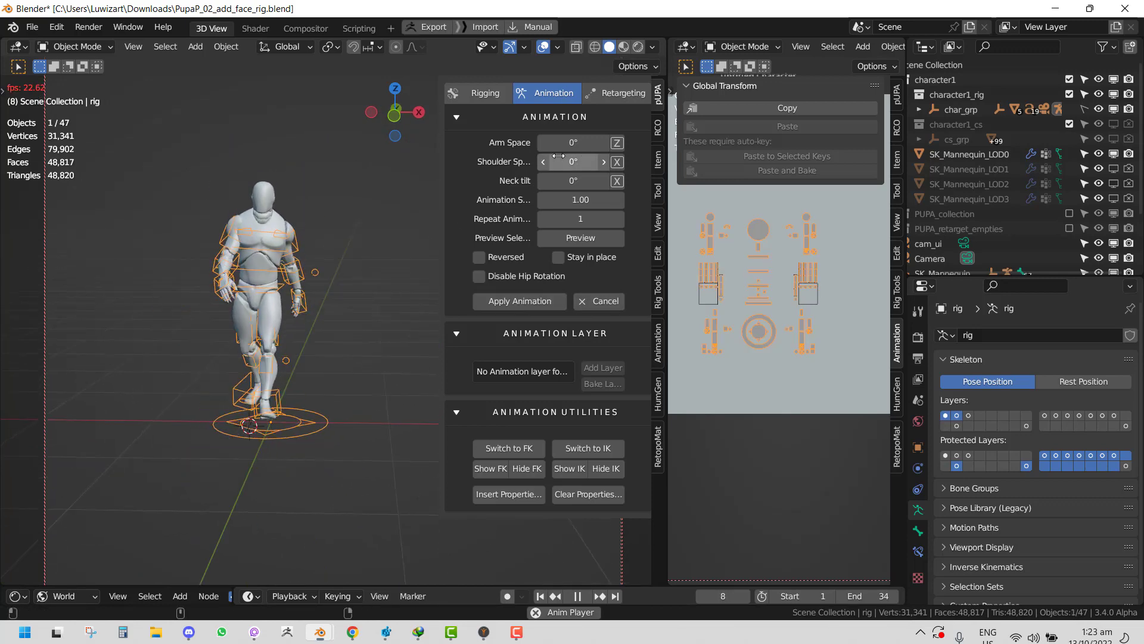
Step: Stop playback, set the Shoulder Space to -2.2° and cancel the imported animation
key("space")
mouse_move(560, 162)
left_mouse_down()
mouse_move(602, 161)
mouse_move(557, 162)
left_mouse_up()
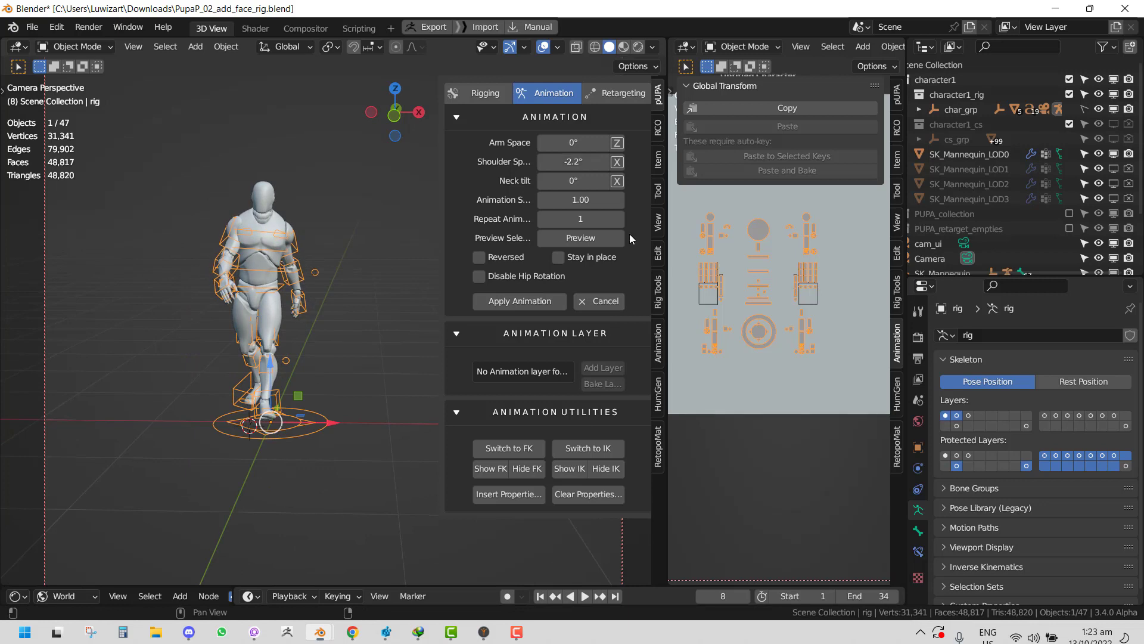
left_click(599, 301)
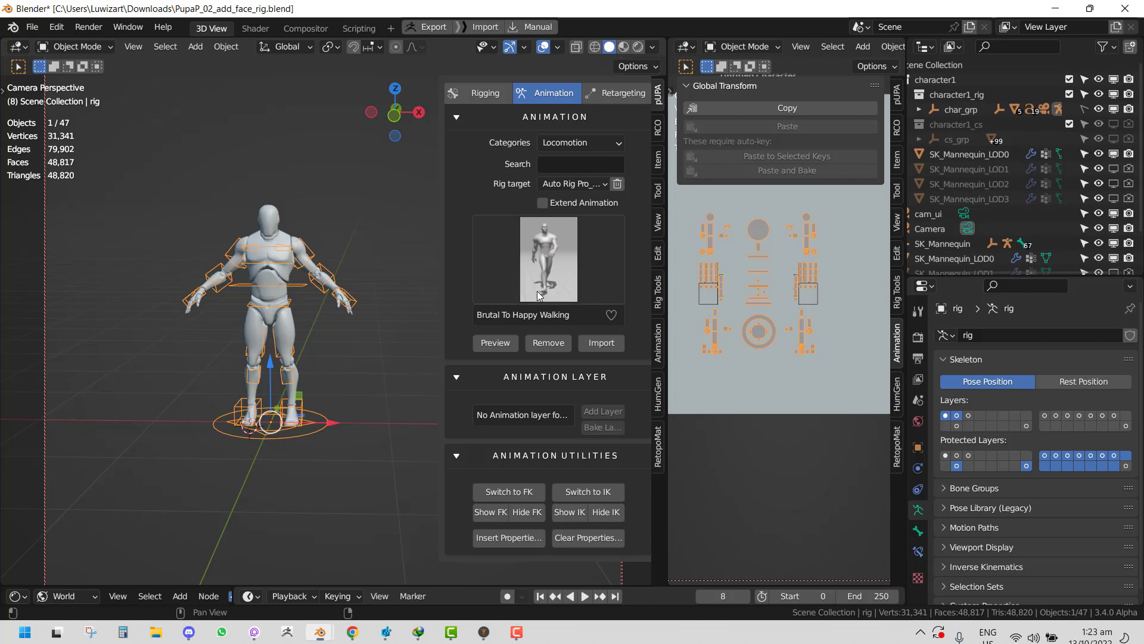
Step: Compare the Retargeter's source and target rig settings with the animation library options for the mannequin rig
left_click(613, 96)
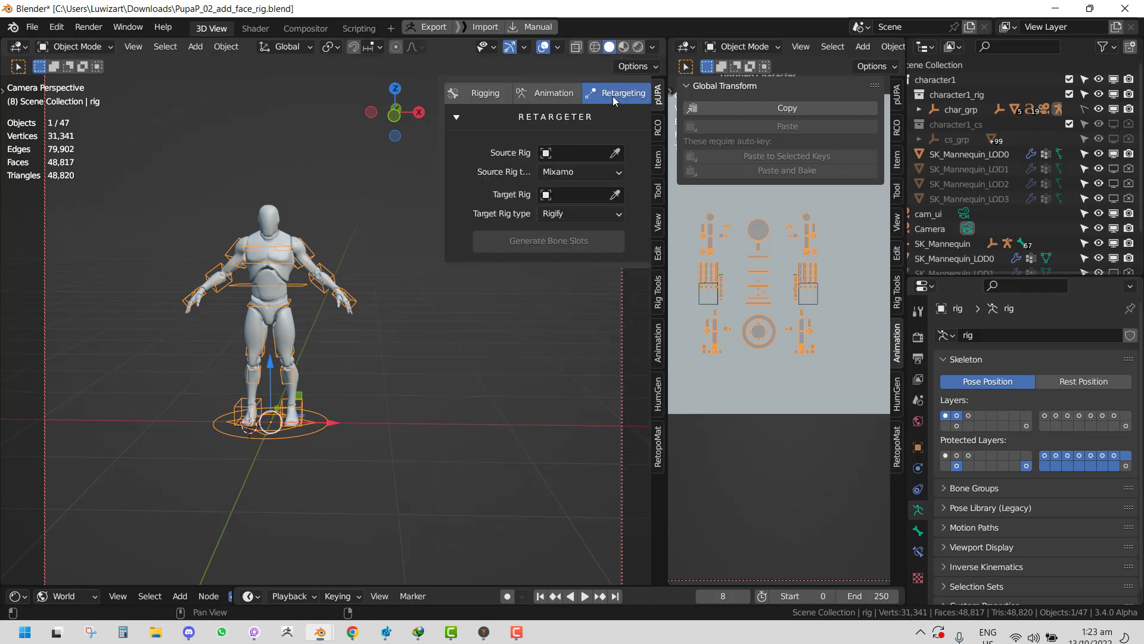
left_click(558, 95)
left_click(622, 94)
left_click(553, 96)
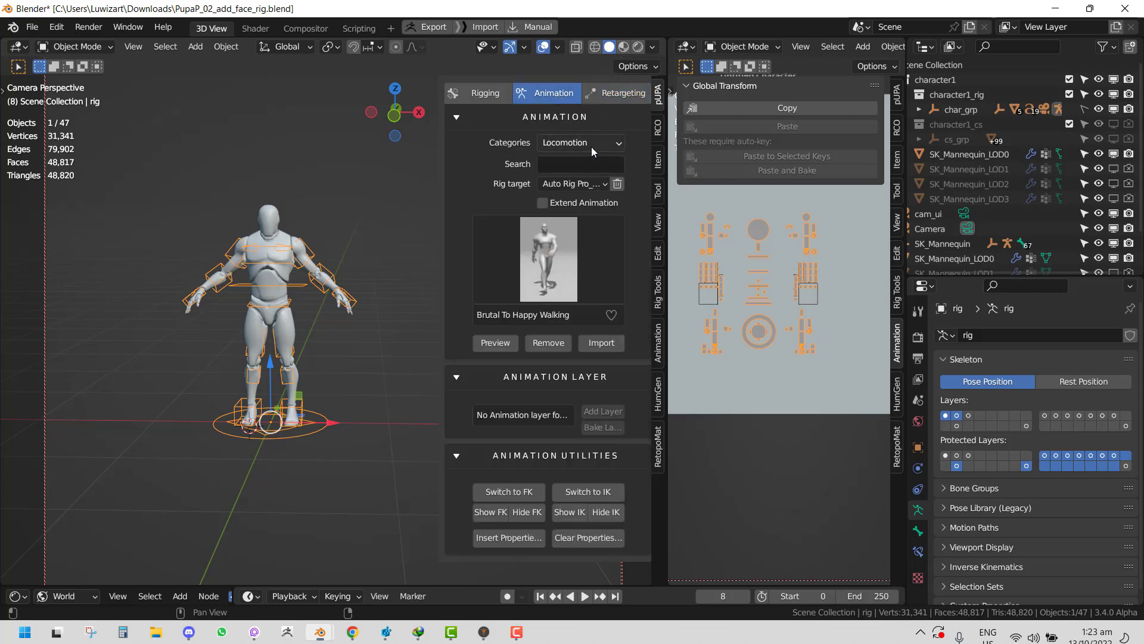
left_click(612, 98)
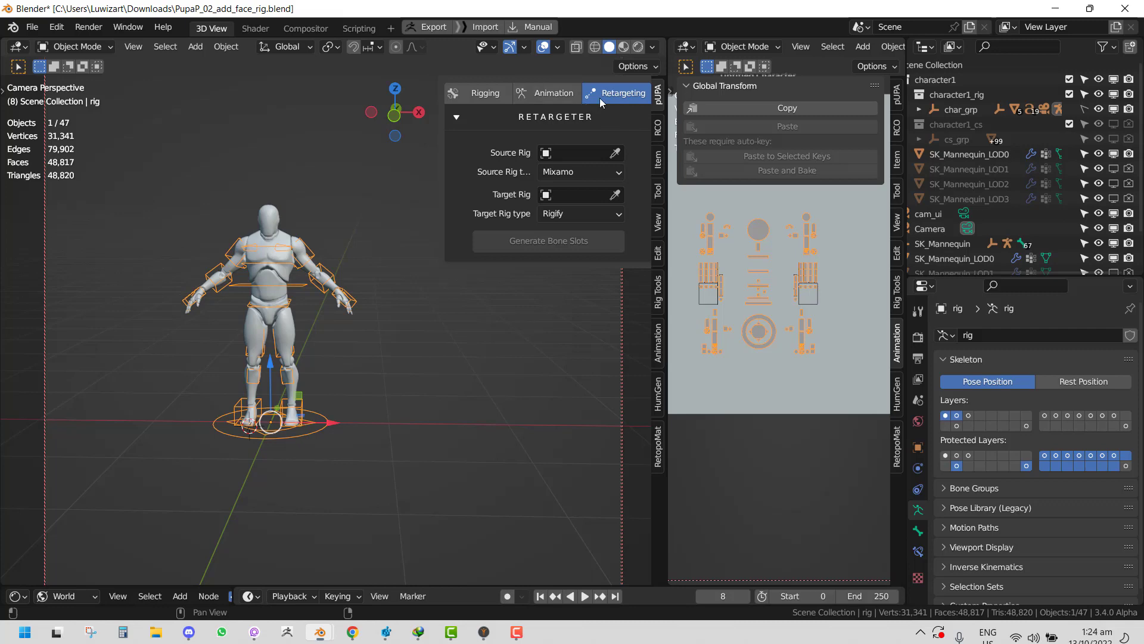
left_click(573, 100)
mouse_move(320, 247)
middle_mouse_down()
mouse_move(347, 269)
mouse_move(332, 247)
middle_mouse_up()
scroll(347, 268, "up", 1)
scroll(334, 244, "up", 1)
middle_click_drag(343, 206, 355, 225, "shift")
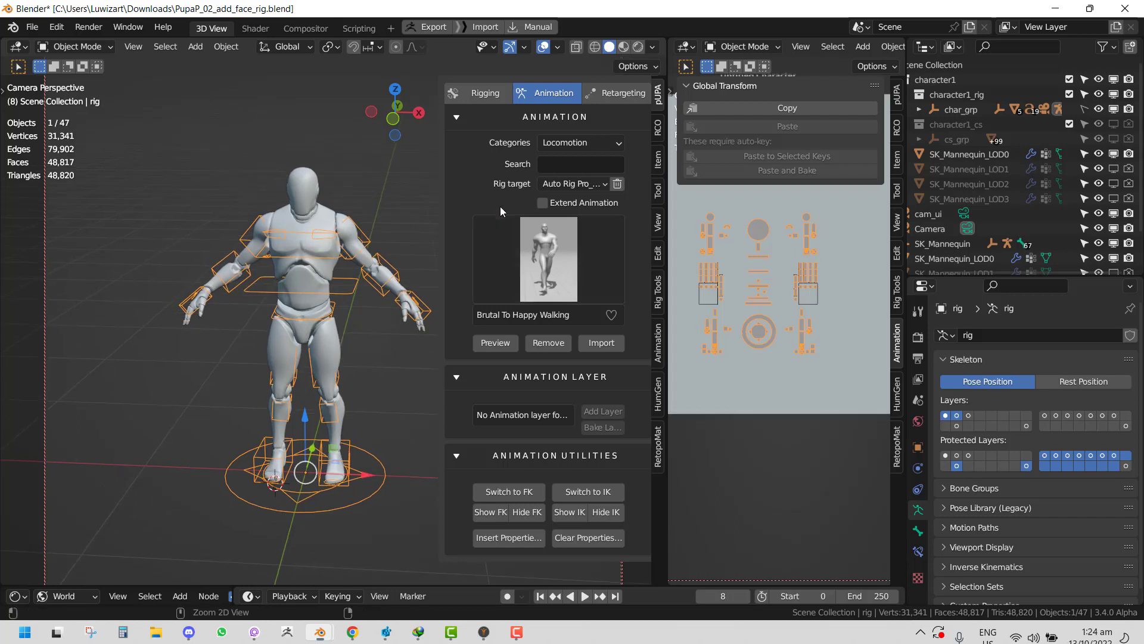
Step: Create a new file without saving the changes to PupaP_02_add_face_rig.blend
key("ctrl+n")
left_click(370, 213)
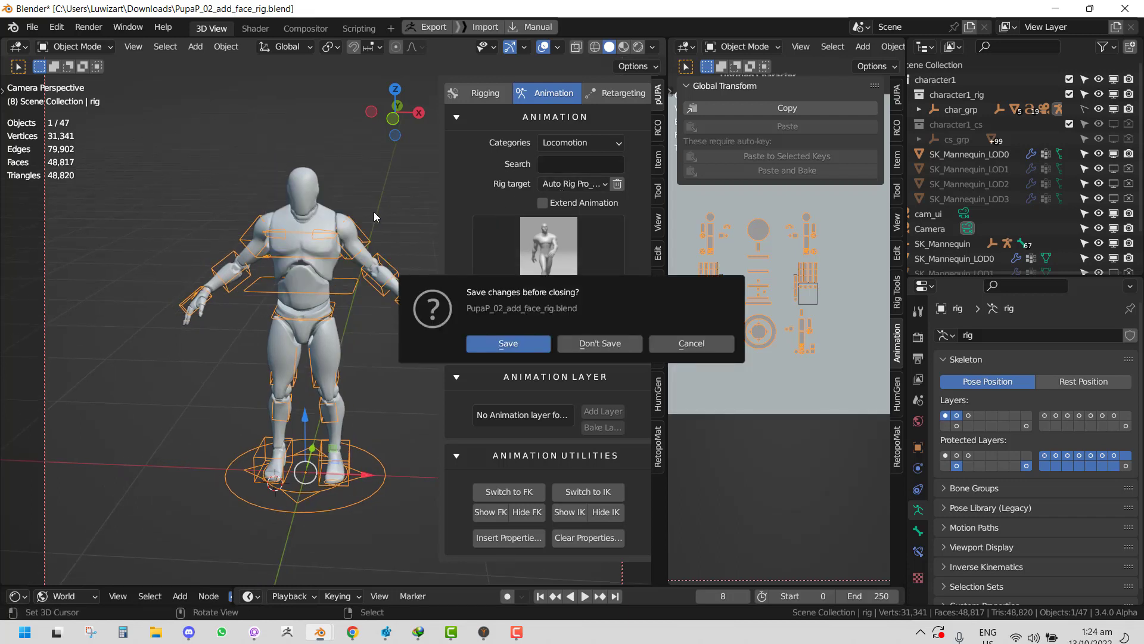
left_click(613, 344)
Step: Show the HumGen tools in the new scene and open the add-on's preferences
key("n")
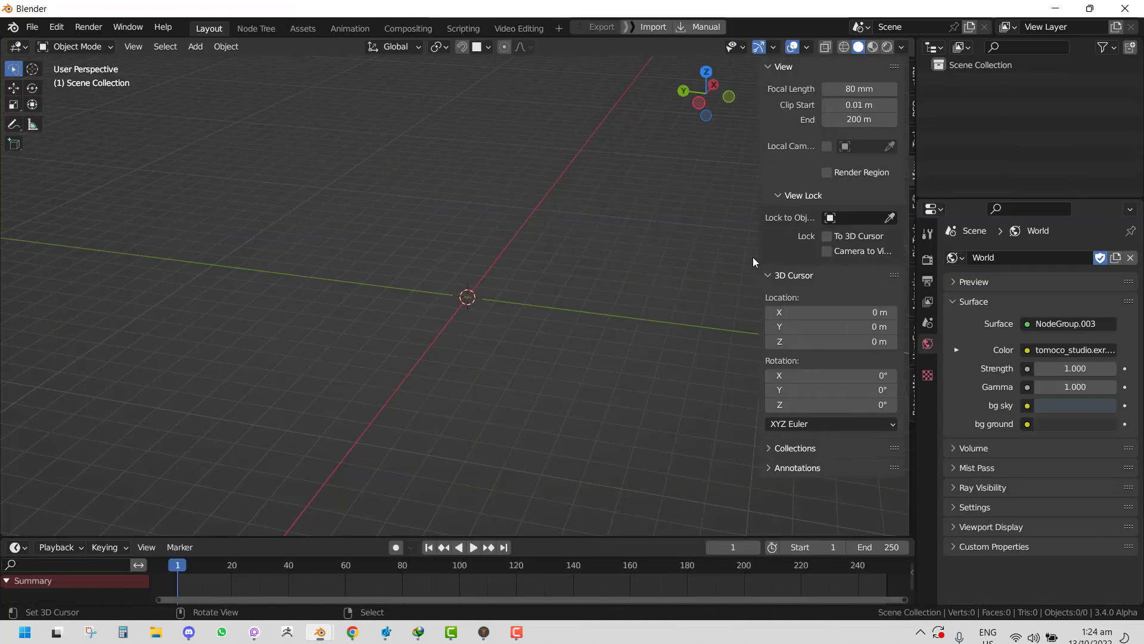
left_click(904, 356)
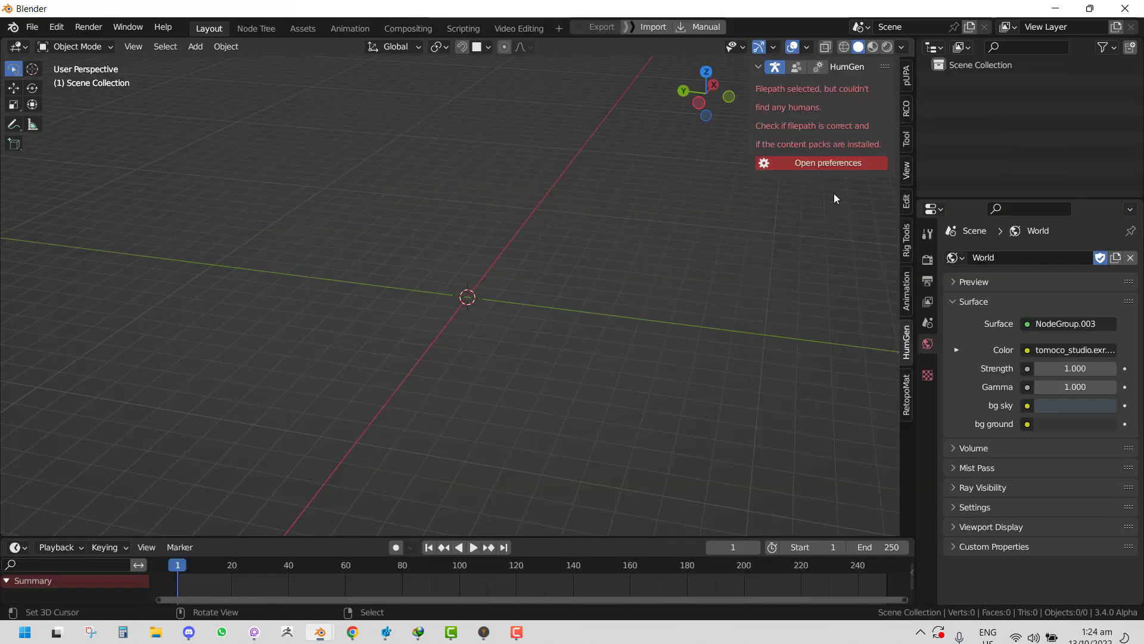
left_click(832, 169)
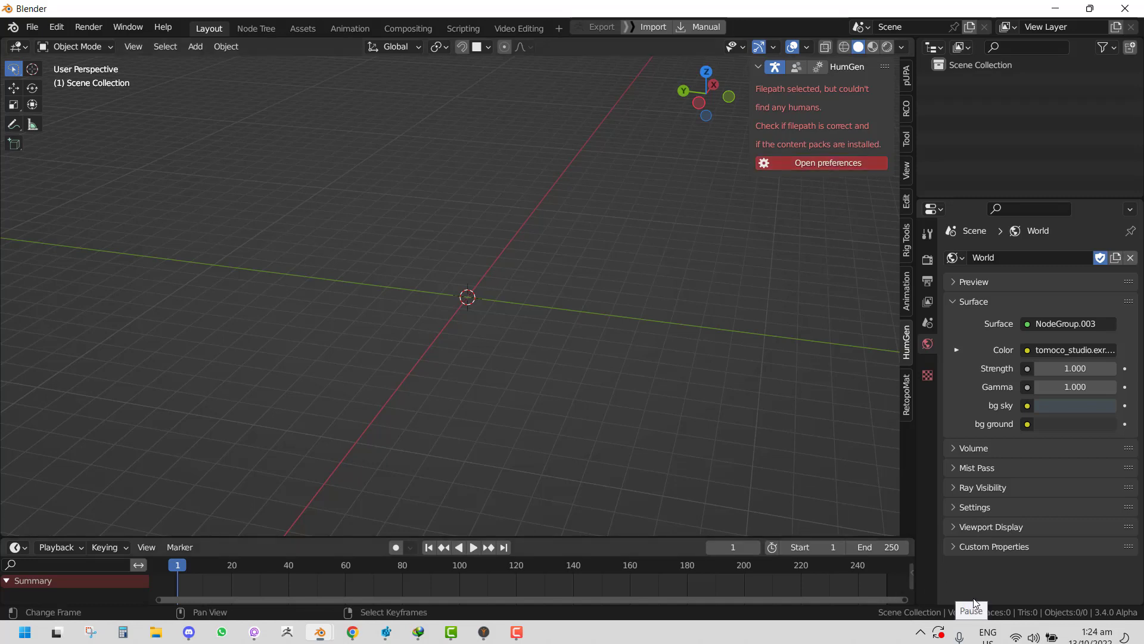
Step: Generate a new male human from the Asian 3 starting human
left_click(815, 250)
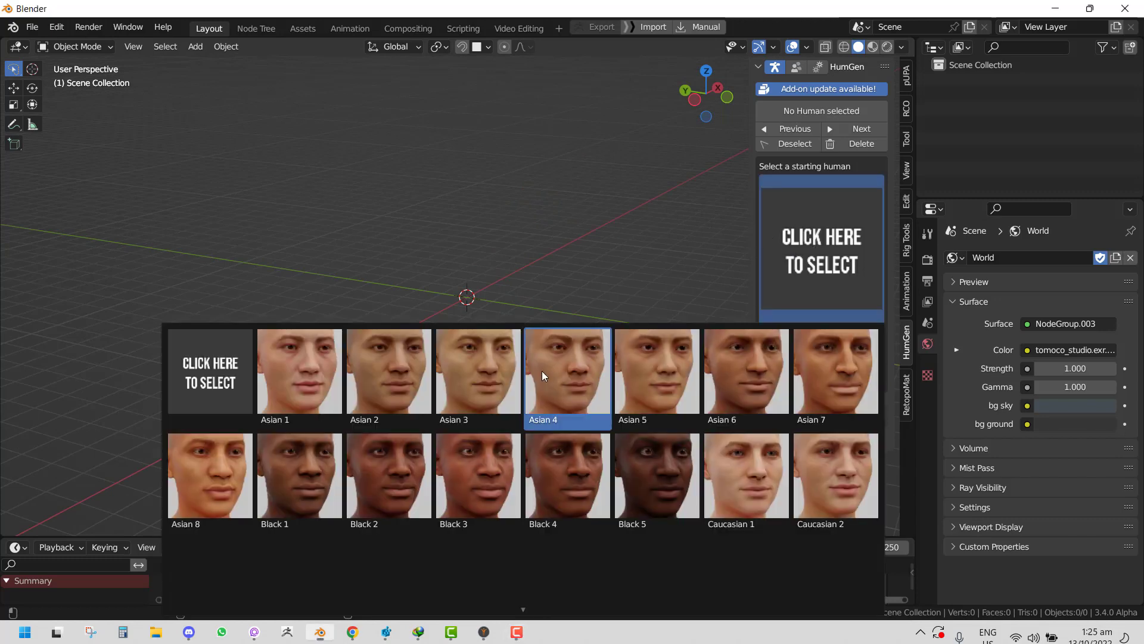
left_click(470, 390)
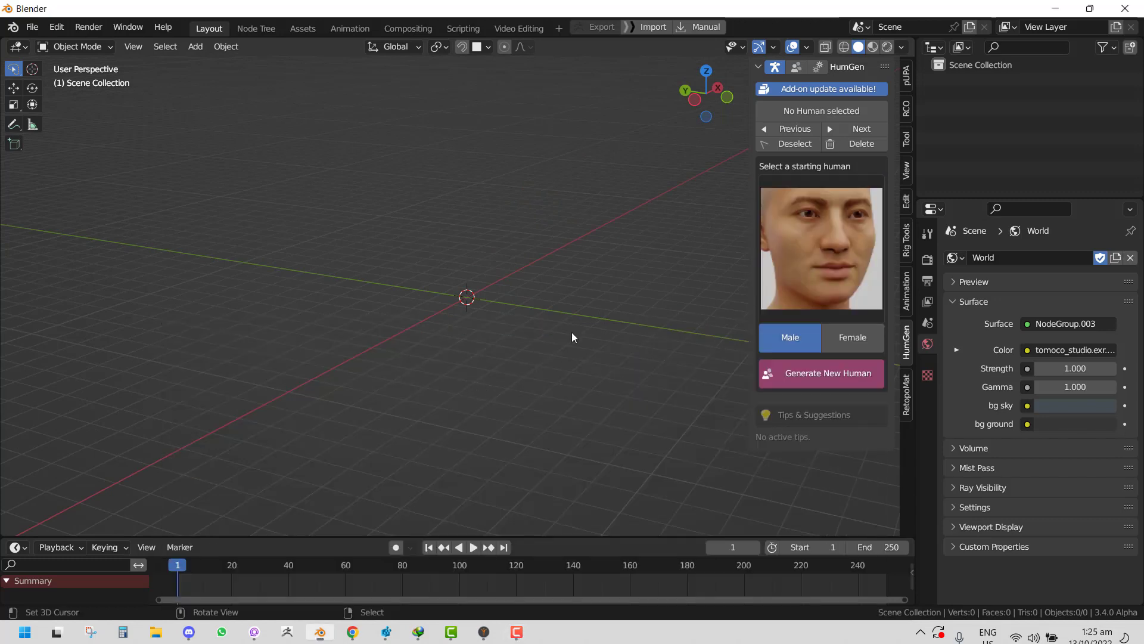
left_click(805, 373)
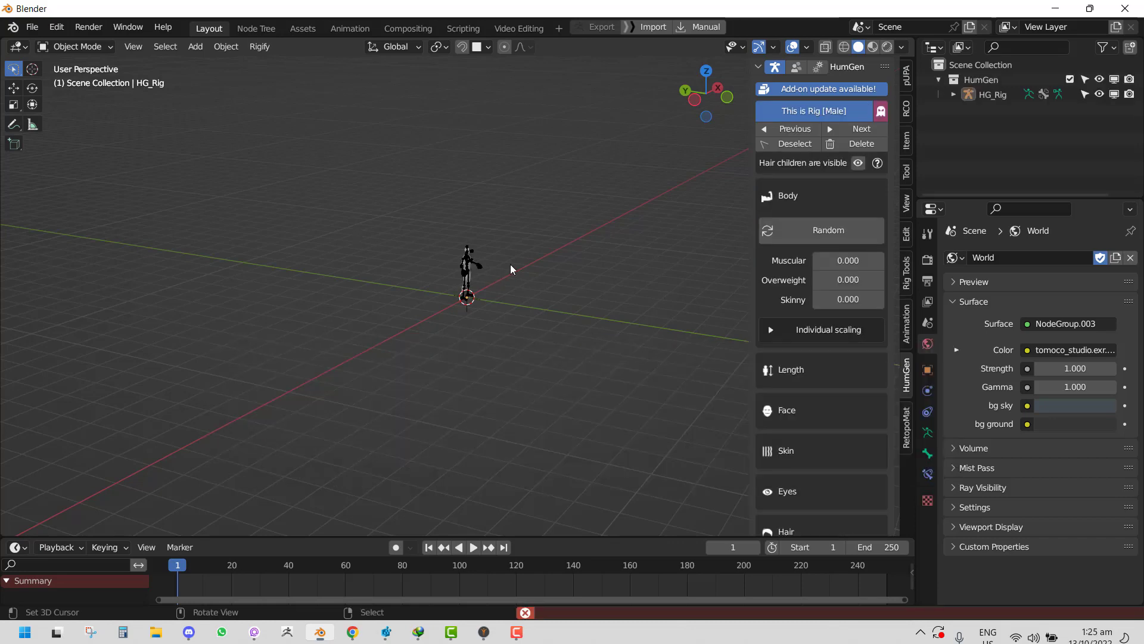
Step: Adjust the generated male's body proportions to Muscular 0.605, Overweight 0.279 and Skinny 0.423
right_click(475, 211)
scroll(526, 226, "up", 4)
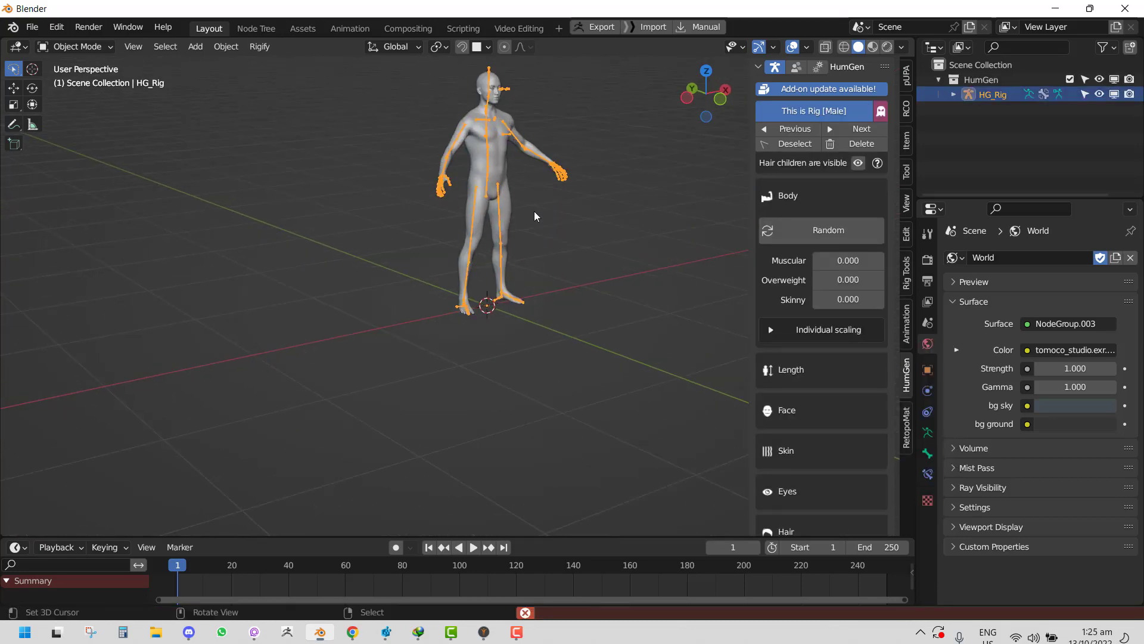
middle_click_drag(534, 211, 504, 311)
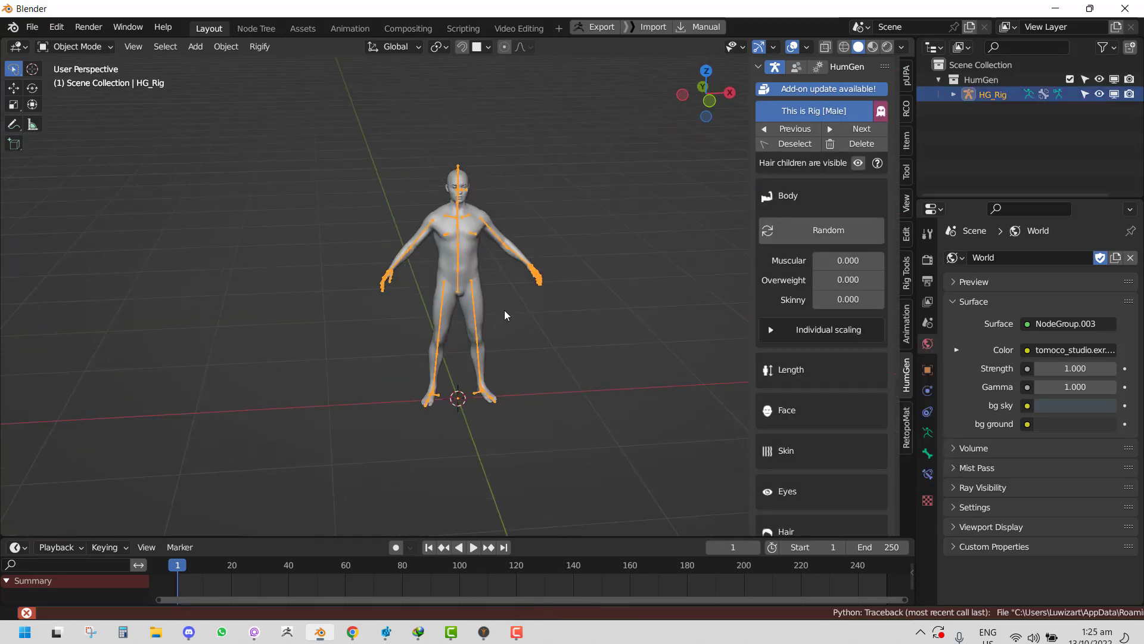
left_click(817, 236)
scroll(749, 281, "up", 4)
left_click_drag(846, 260, 837, 282)
middle_click_drag(462, 303, 419, 305)
scroll(810, 389, "down", 4)
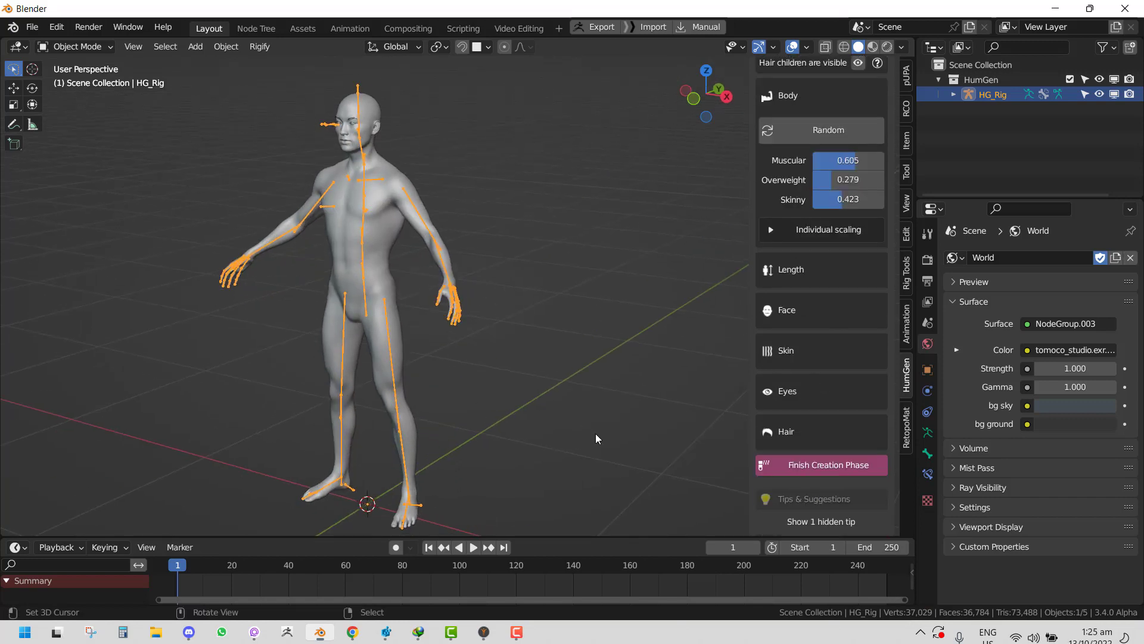
Step: Finish the human's creation phase and select its HG_Rig armature
left_click(853, 470)
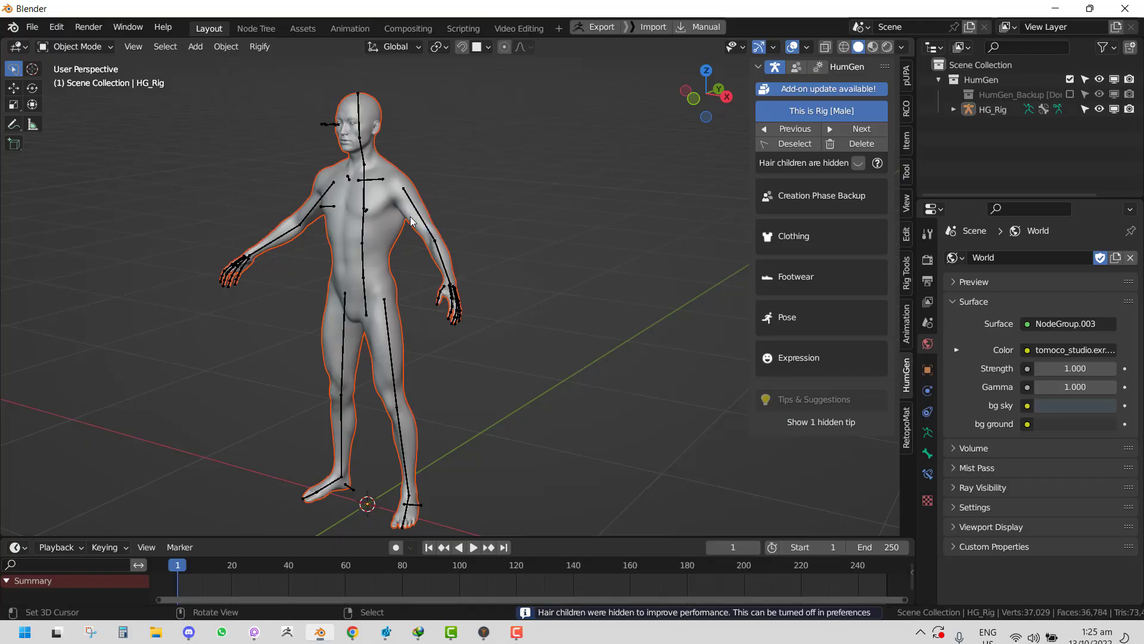
left_click(419, 205)
middle_click_drag(439, 205, 479, 198)
middle_click_drag(491, 255, 441, 270)
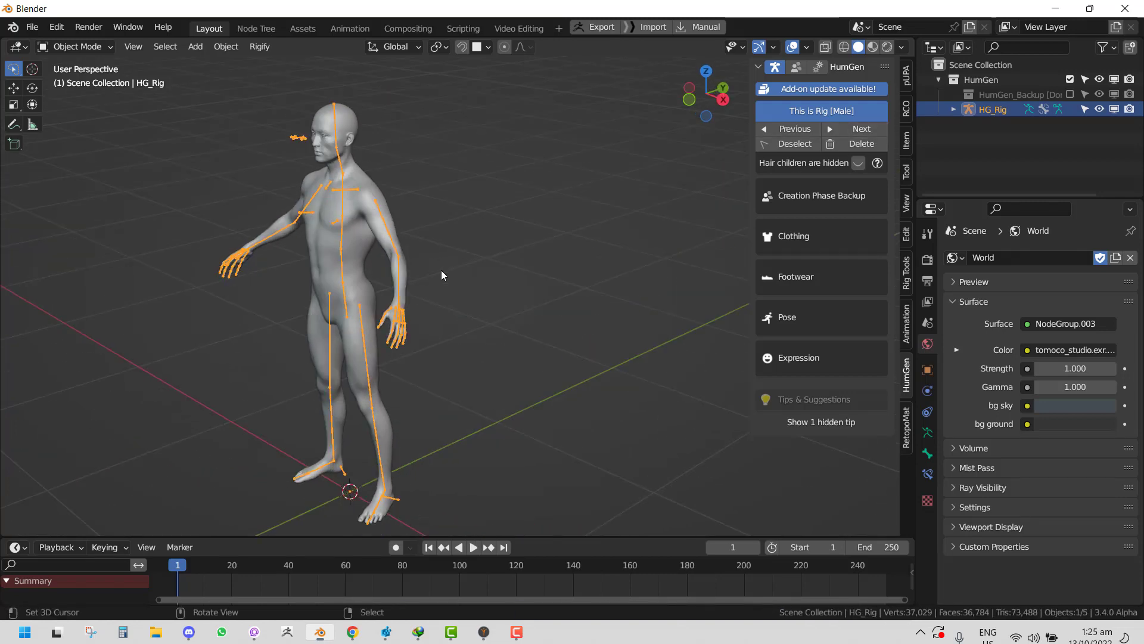
Step: Try rotating HG_Rig's left upper arm and forearm bones in Pose Mode
key("ctrl+Tab")
left_click(391, 238)
key("r")
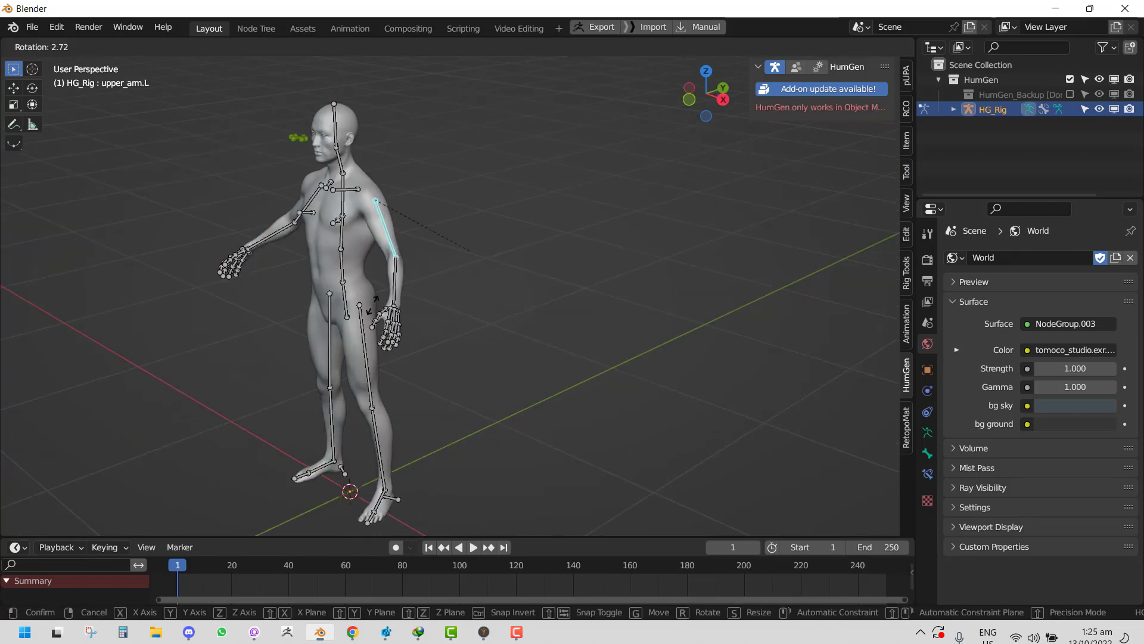
key("Escape")
left_click(398, 273)
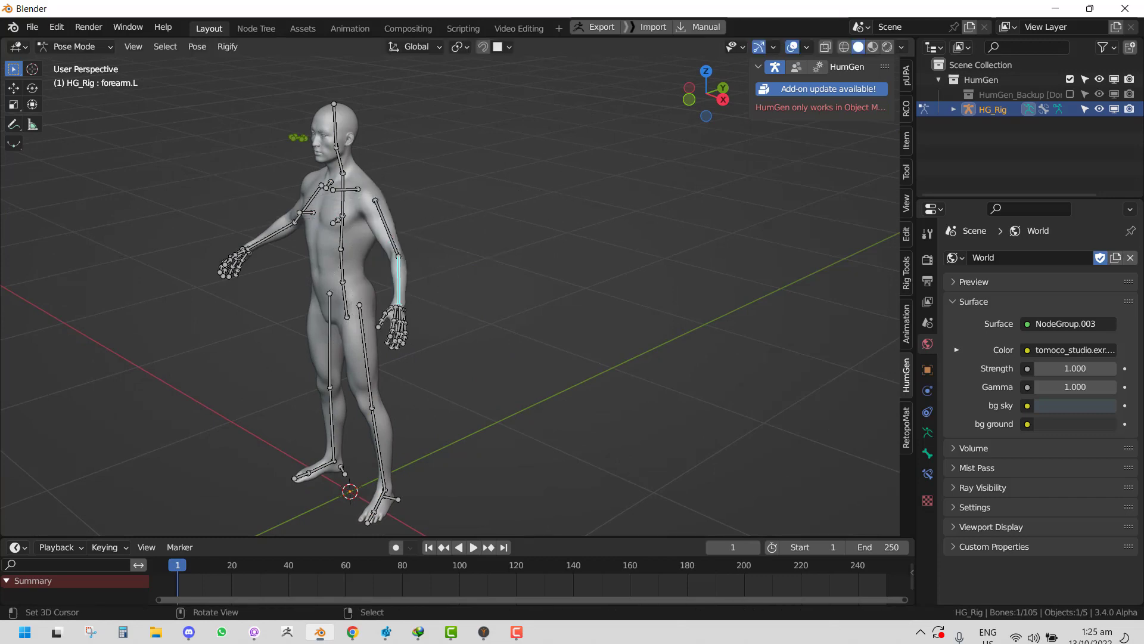
key("r")
right_click(364, 308)
middle_click_drag(483, 279, 709, 206)
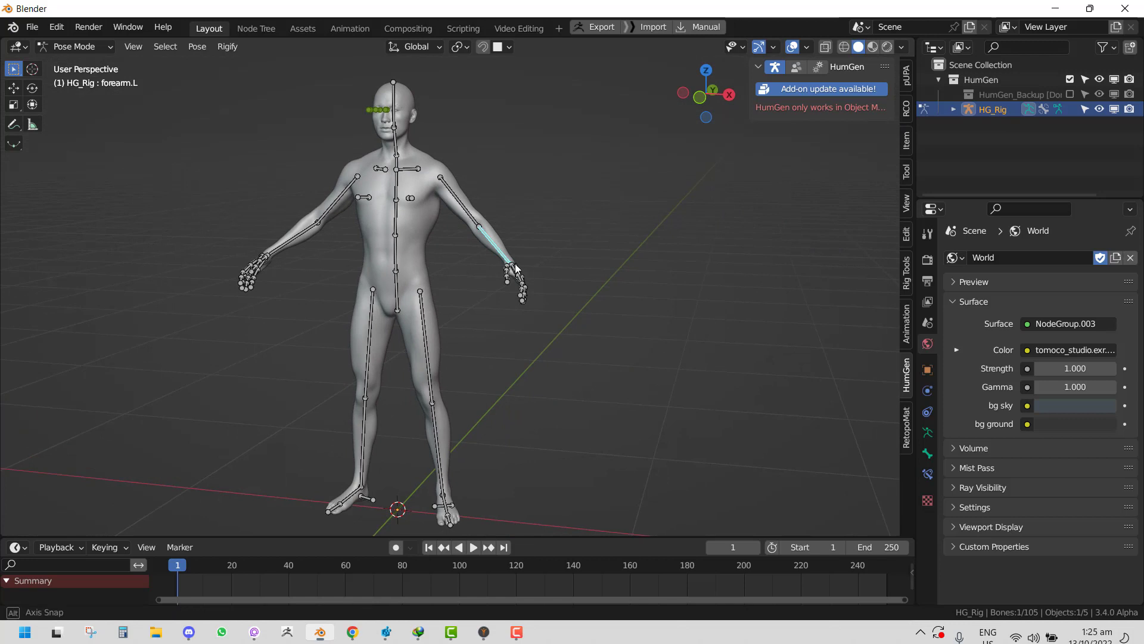
middle_click_drag(443, 241, 471, 244)
Step: Set the rig target of pUPA's animation library to Hg_Base Rig_Vr1
left_click(907, 272)
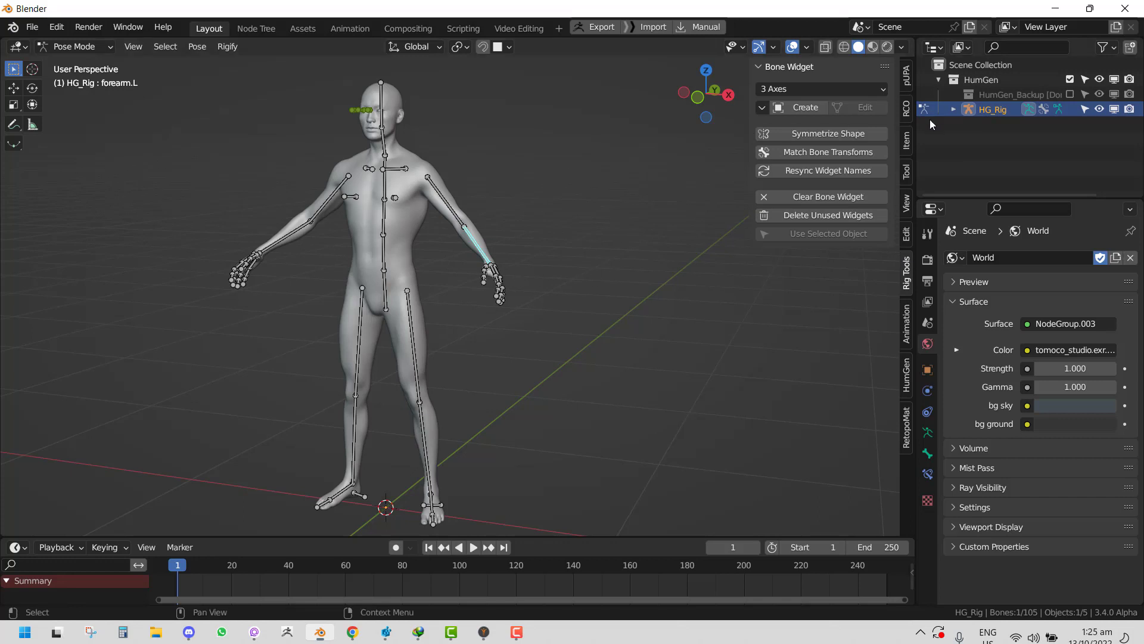
left_click(906, 76)
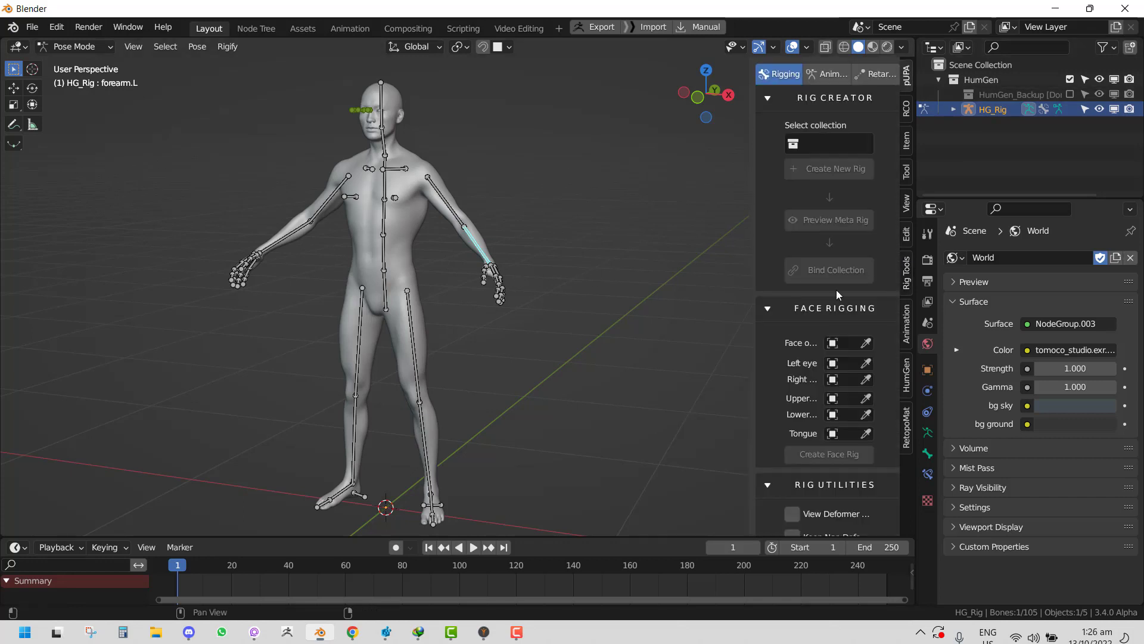
left_click(829, 73)
left_click(845, 165)
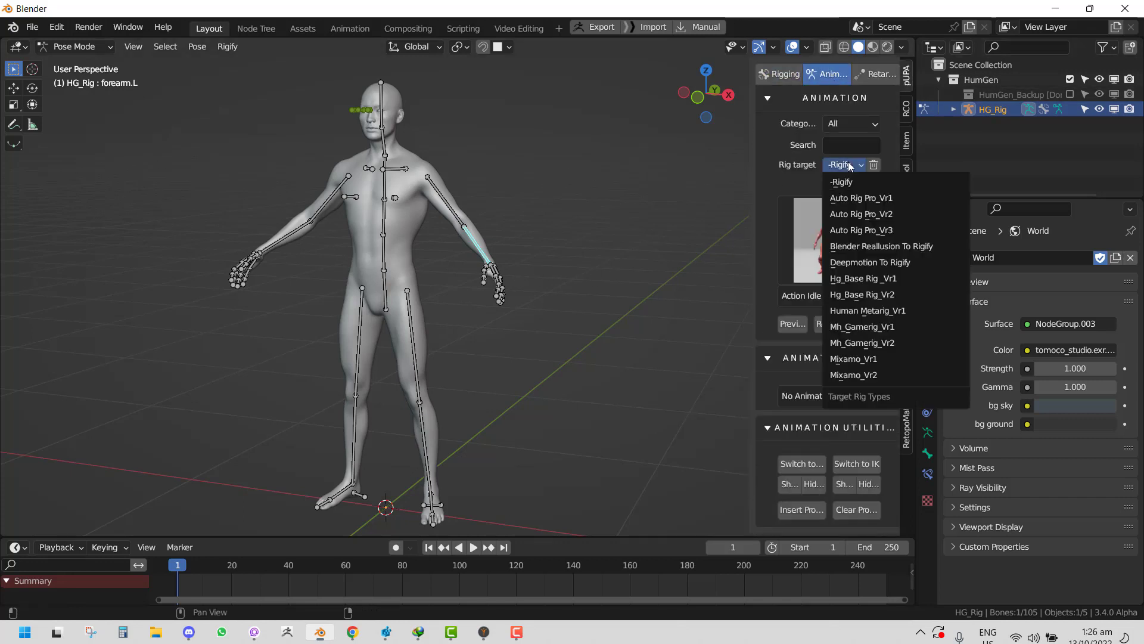
left_click(874, 280)
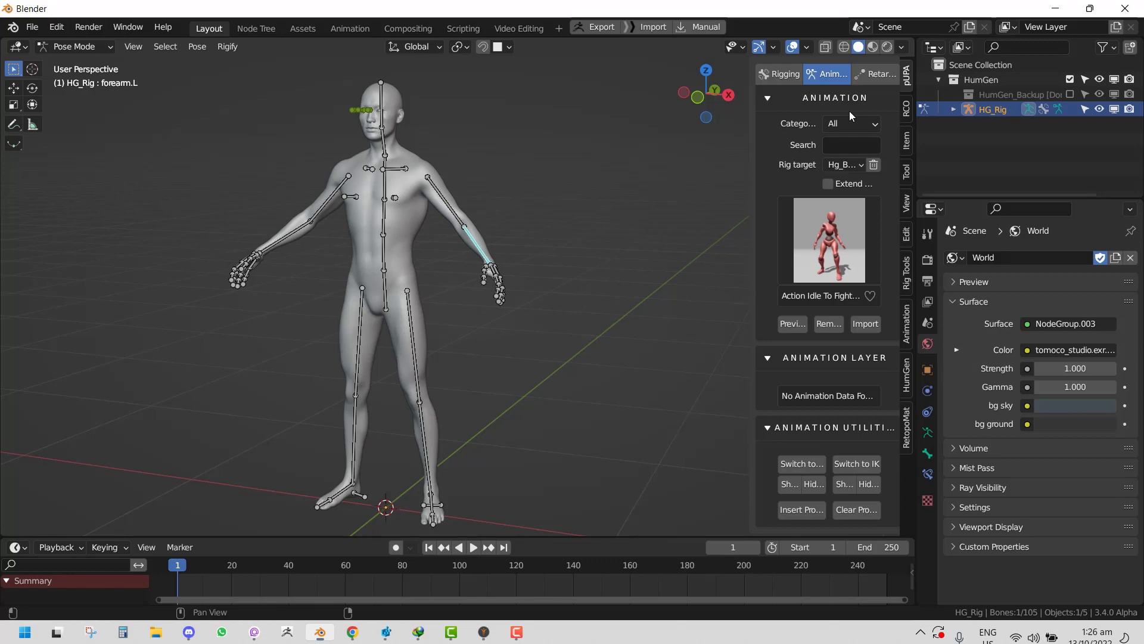
Step: Filter the animation library to the Dance category and import the Belly Dance animation onto HG_Rig
left_click(850, 123)
left_click(858, 191)
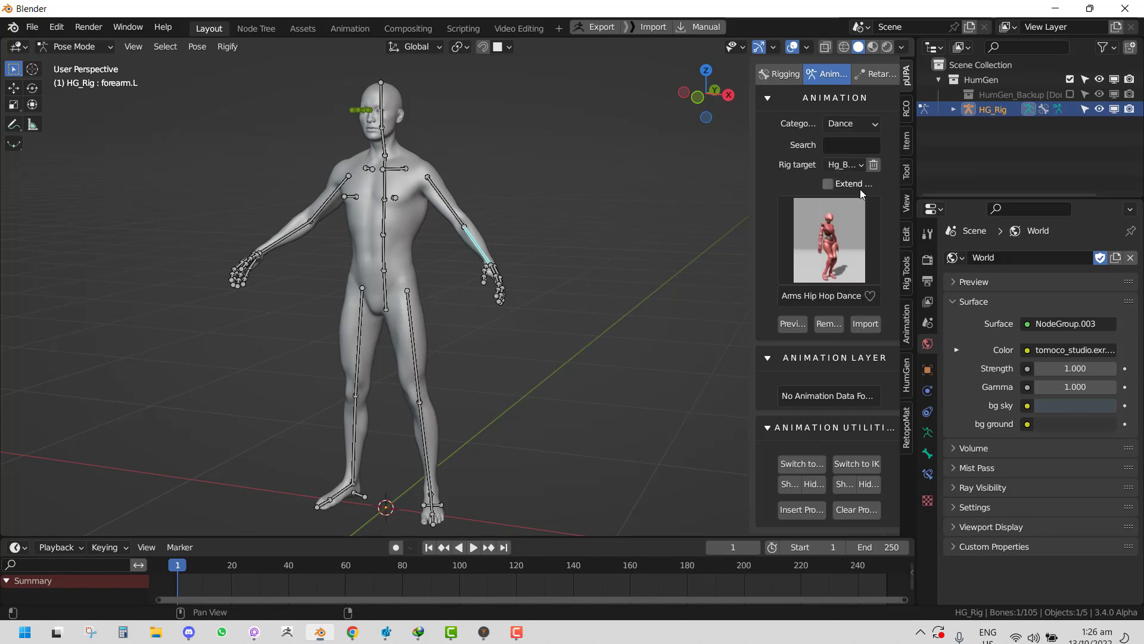
left_click(828, 238)
left_click(762, 348)
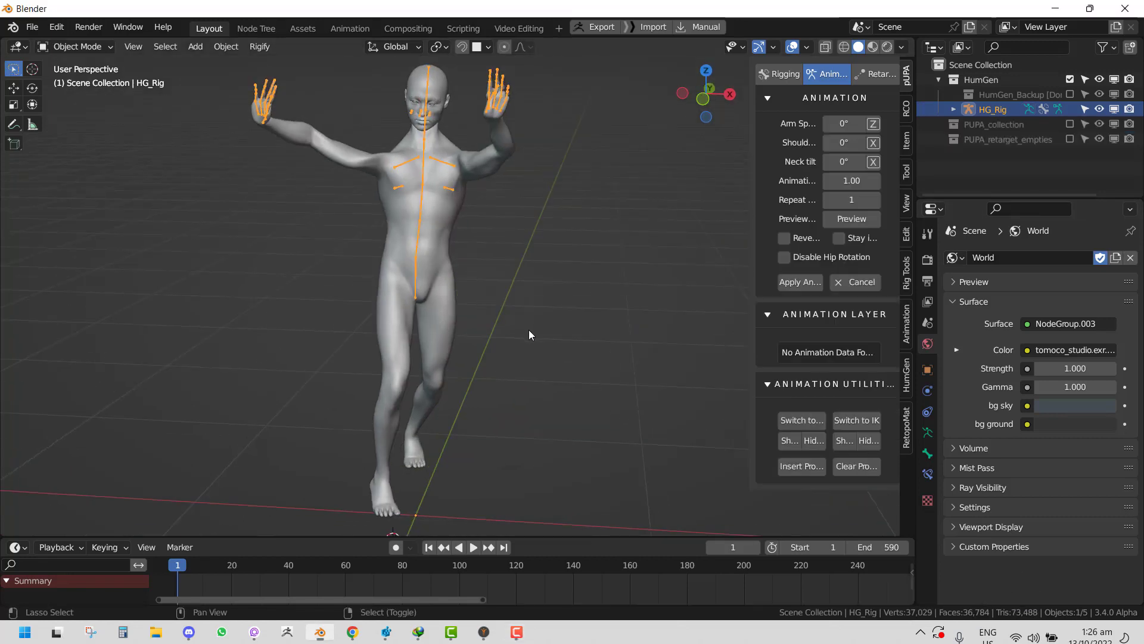
Step: Set the shoulder adjustment of the imported belly dance to 39° and play the animation
key("space")
key("space")
left_click_drag(844, 143, 899, 142)
key("space")
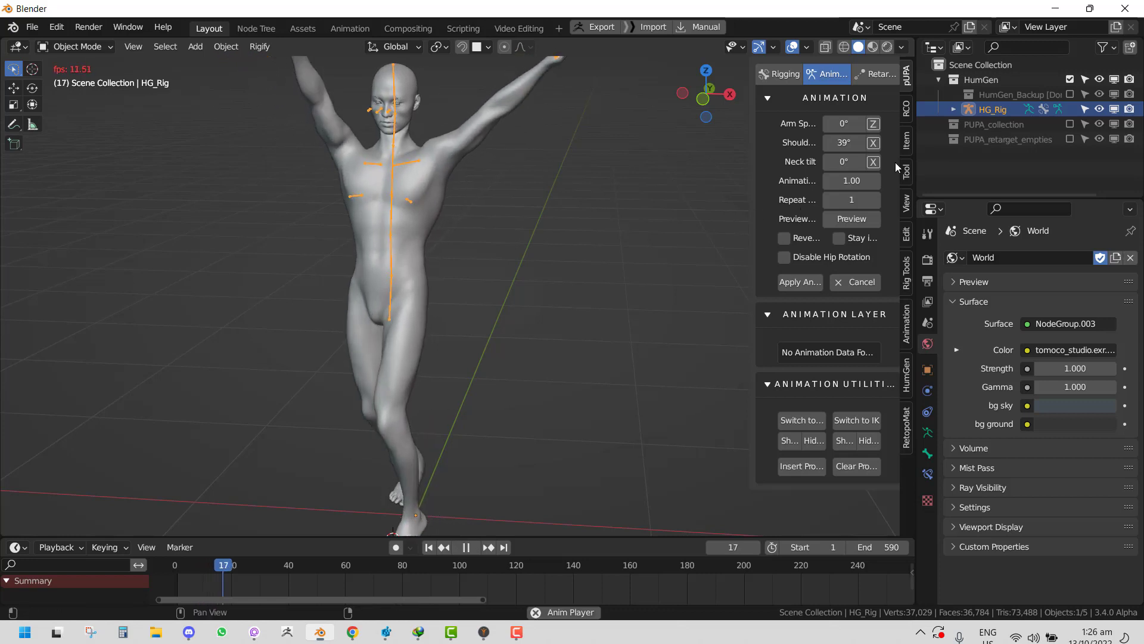
scroll(545, 237, "down", 3)
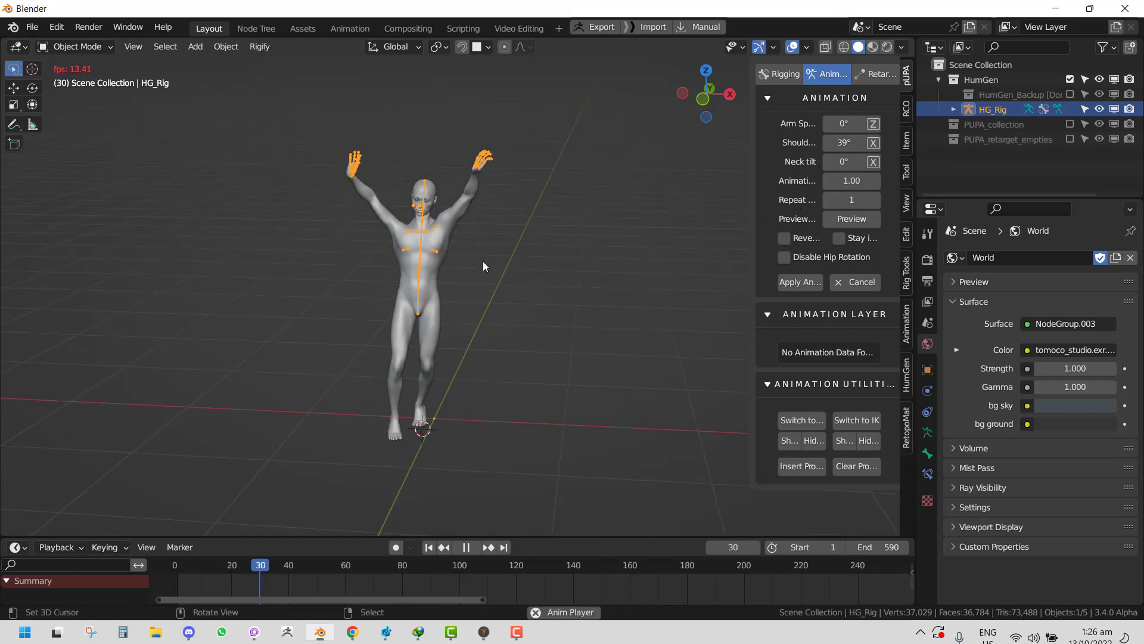
Step: Set the playback sync mode to Sync to Audio and view the running dance with the rig deselected
left_click(68, 548)
left_click(123, 274)
left_click(123, 324)
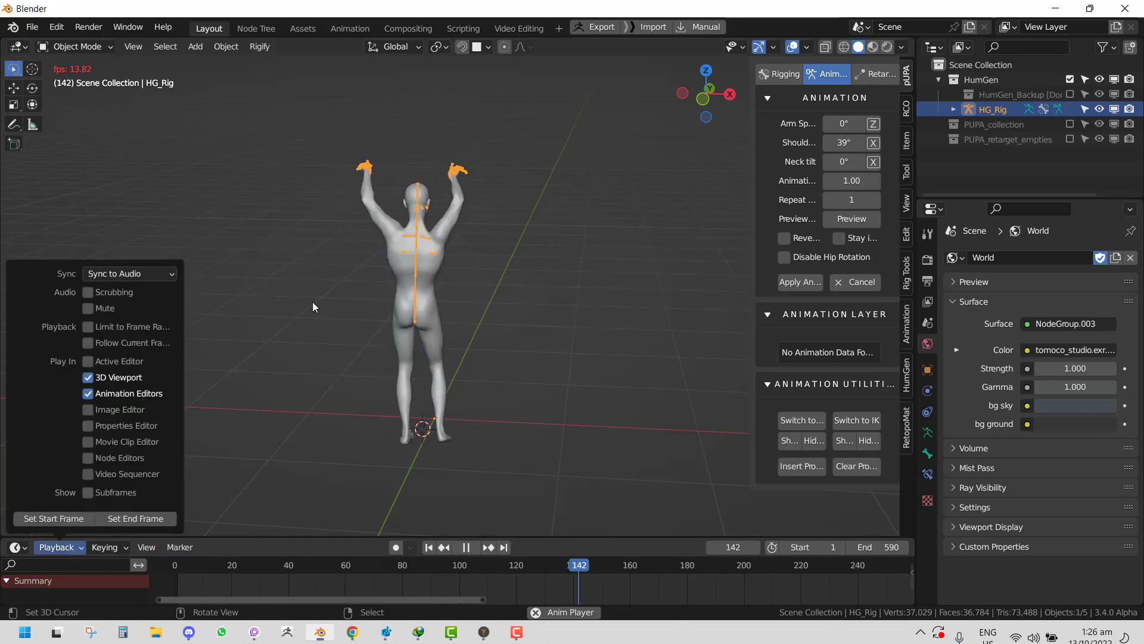
left_click(556, 281)
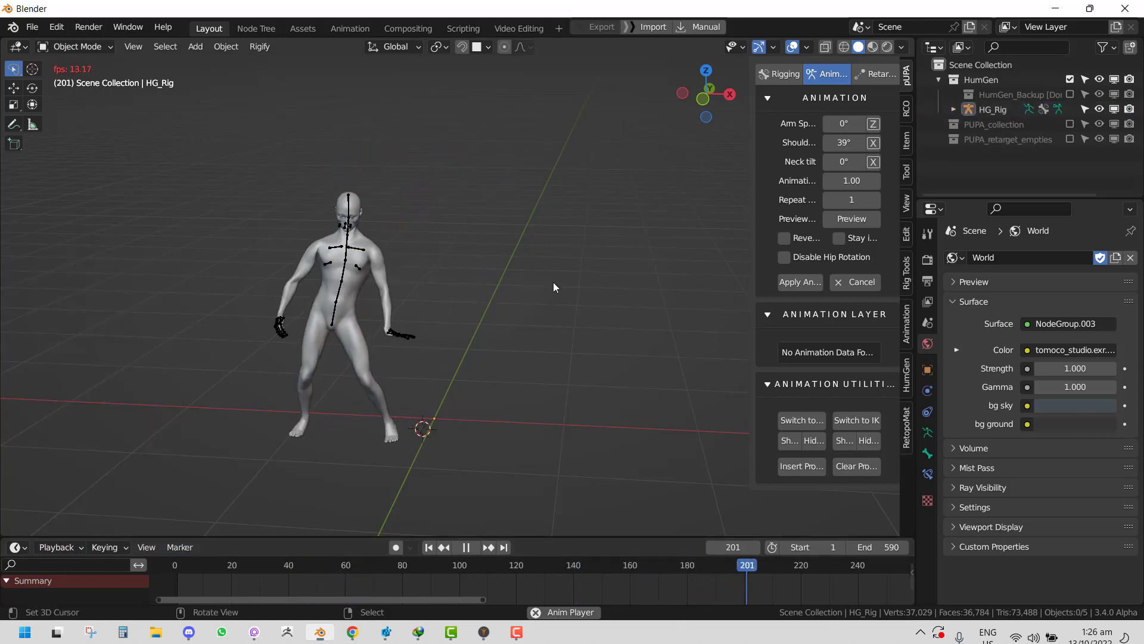
middle_click_drag(364, 308, 389, 298)
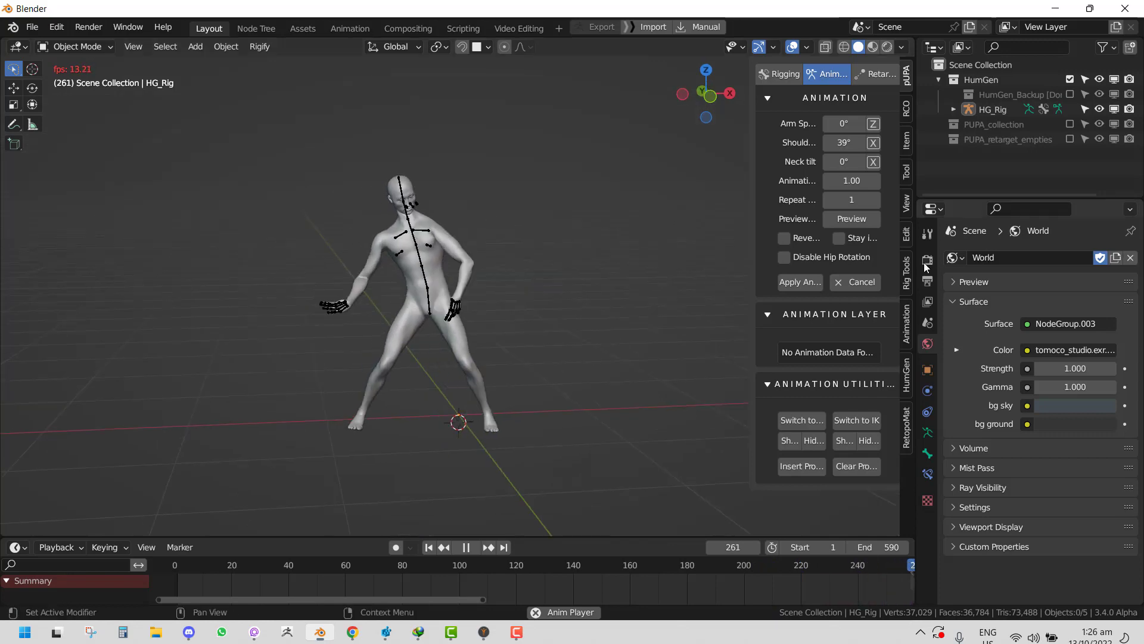
Step: Cancel the belly dance and import a Breakdance Footwork animation onto HG_Rig instead
left_click(854, 282)
left_click(829, 238)
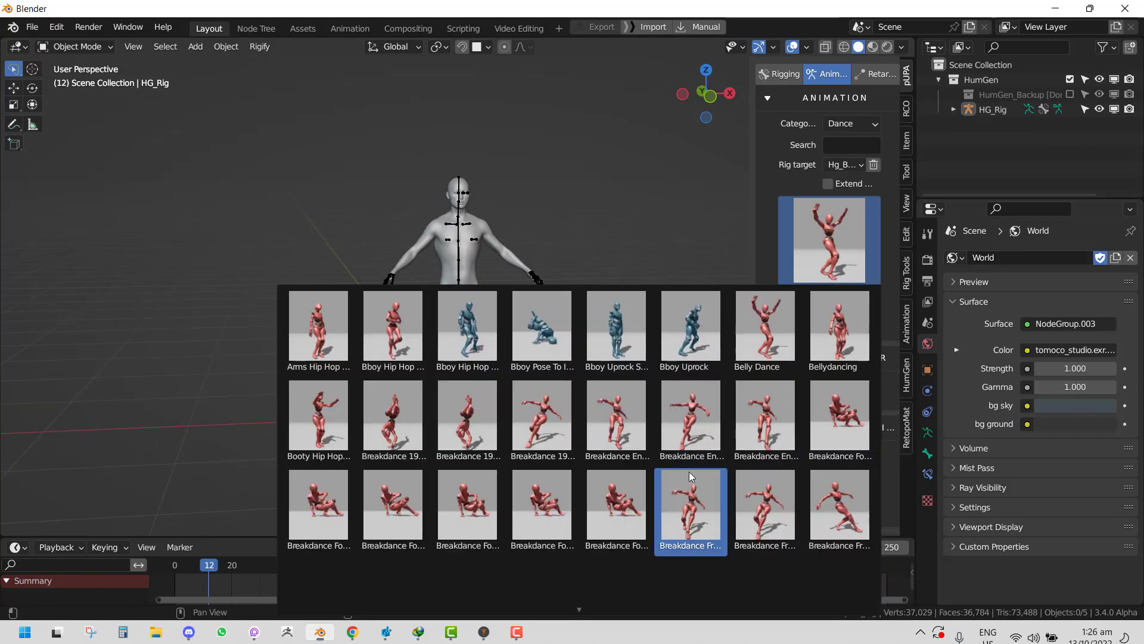
left_click(637, 506)
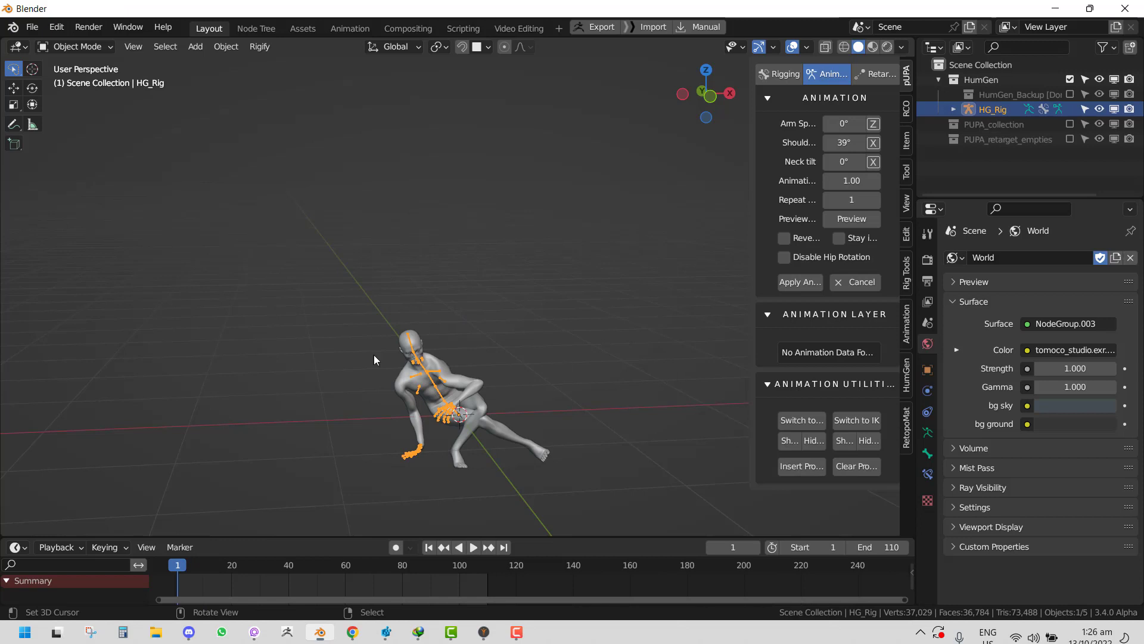
middle_click_drag(363, 350, 513, 342)
scroll(514, 348, "up", 4)
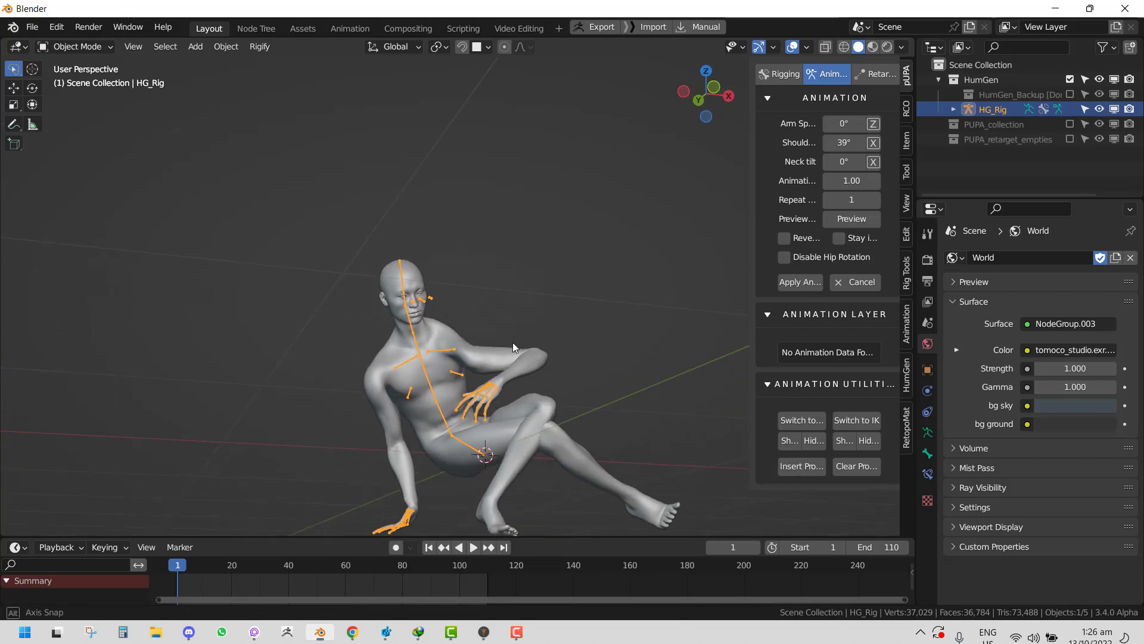
Step: Set the breakdance's shoulder adjustment to 66° and play it with the viewport overlays hidden
left_click_drag(844, 143, 854, 144)
key("space")
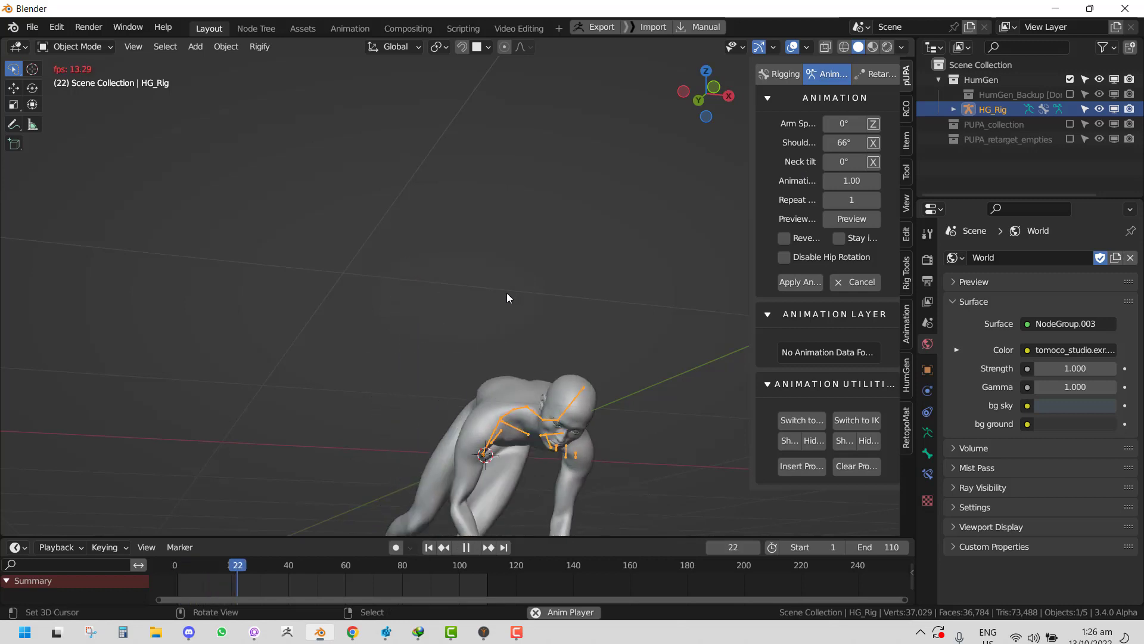
left_click(534, 378)
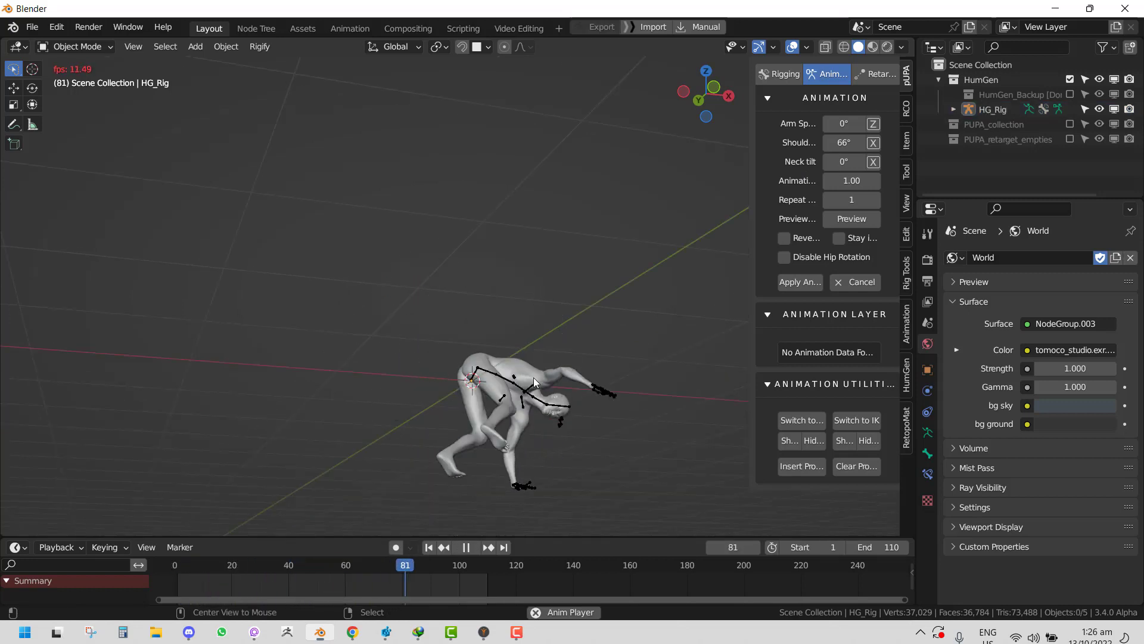
key("KP_1")
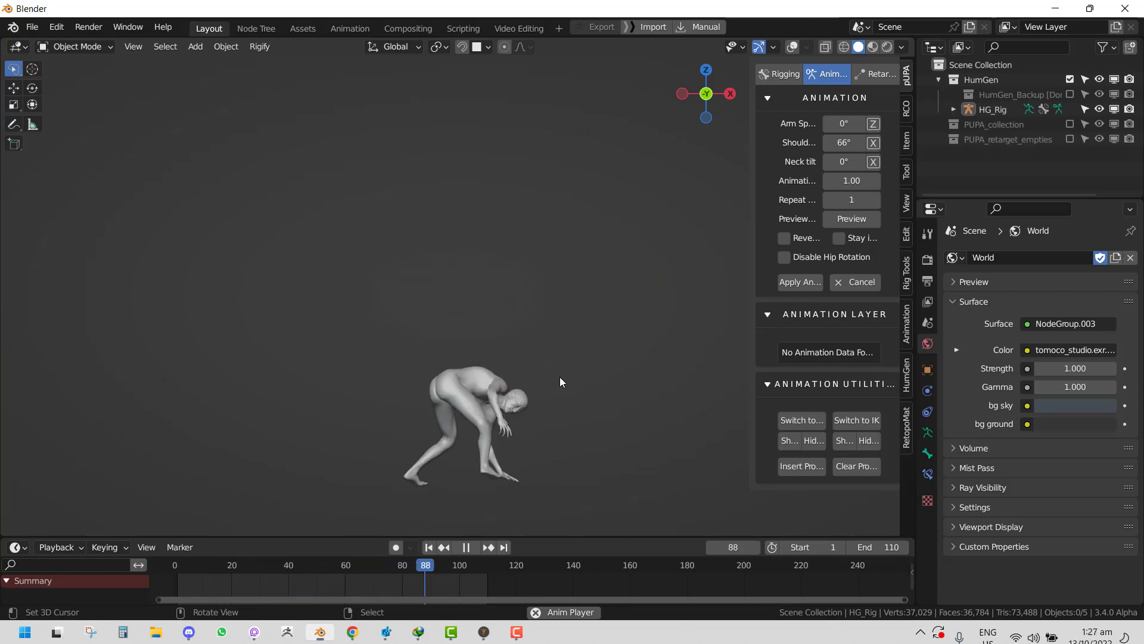
middle_click_drag(545, 383, 509, 388)
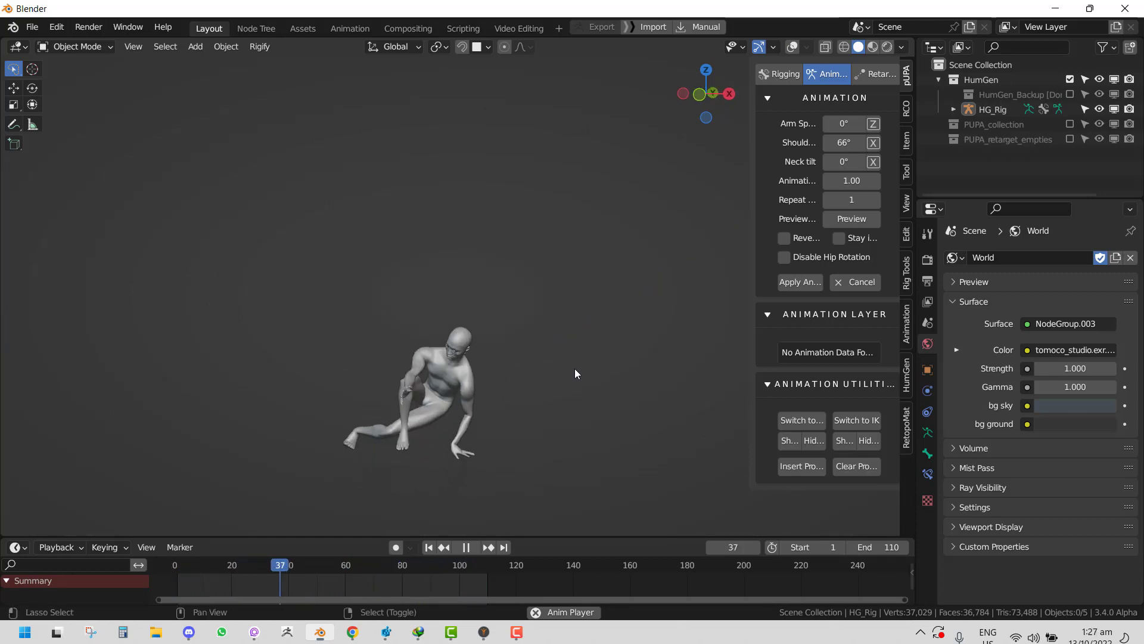
key("space")
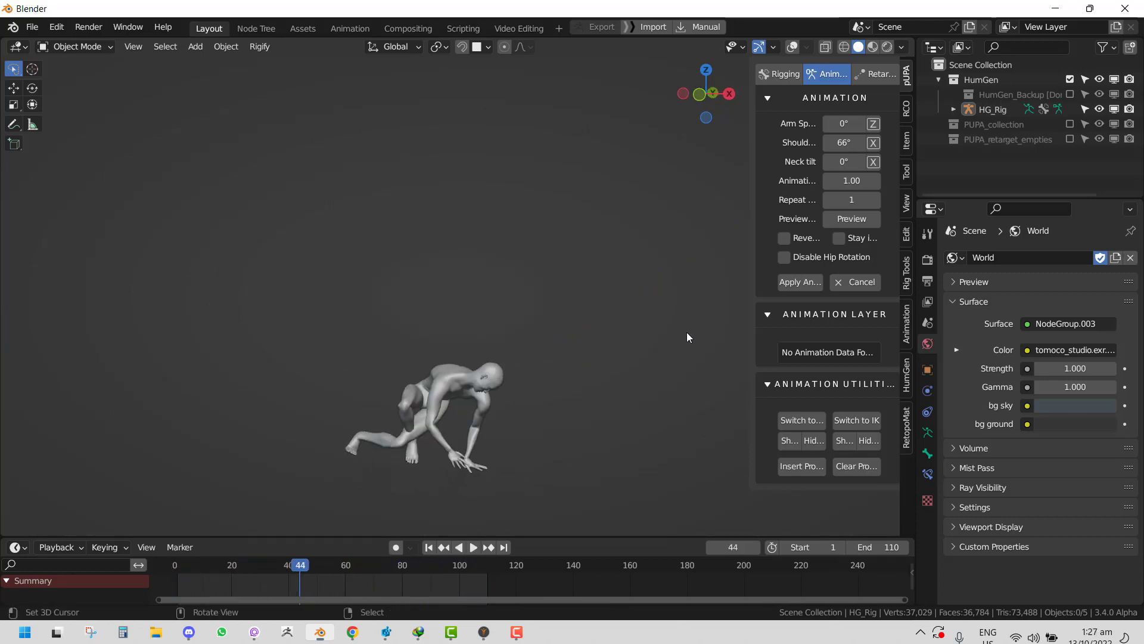
Step: Cancel the imported breakdance, show the viewport overlays again and select HG_Rig
left_click(861, 282)
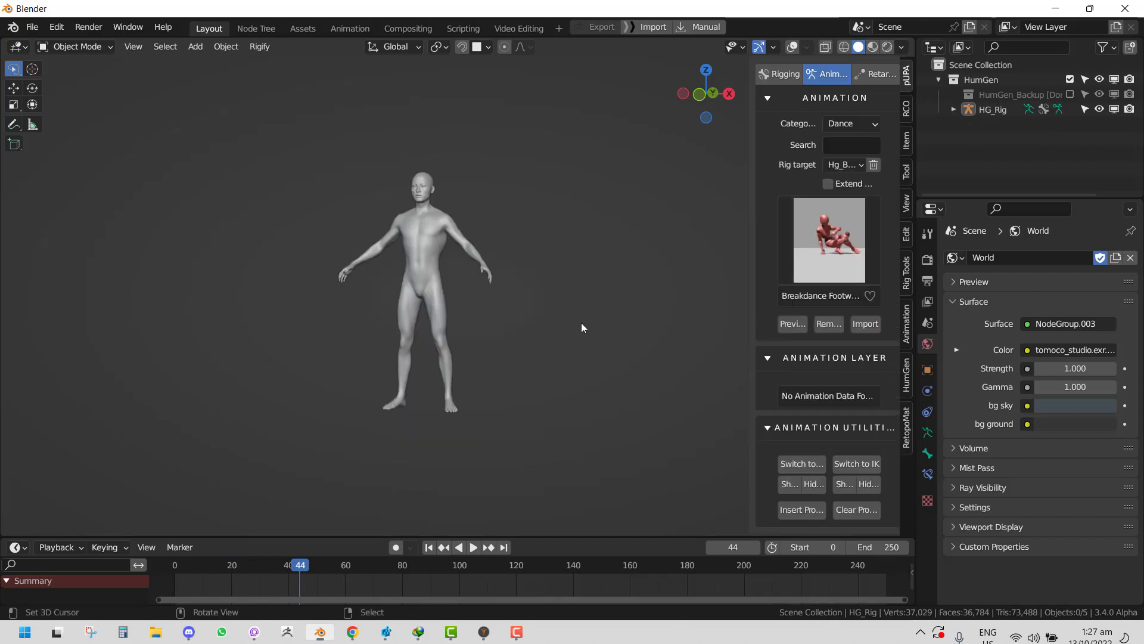
left_click(849, 165)
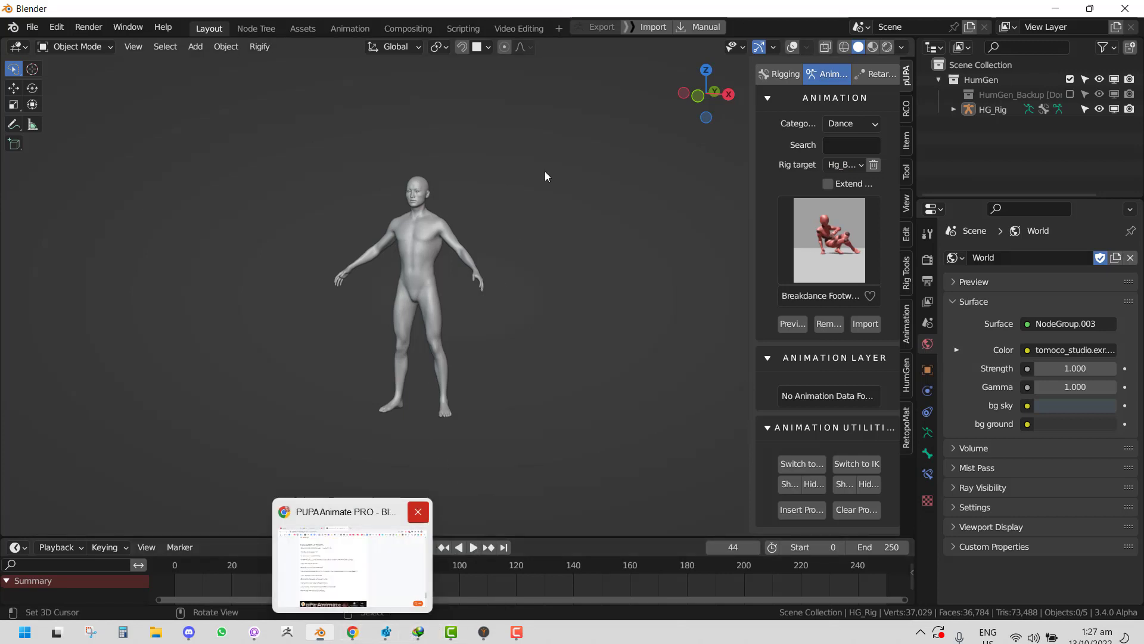
middle_click_drag(545, 173, 572, 179)
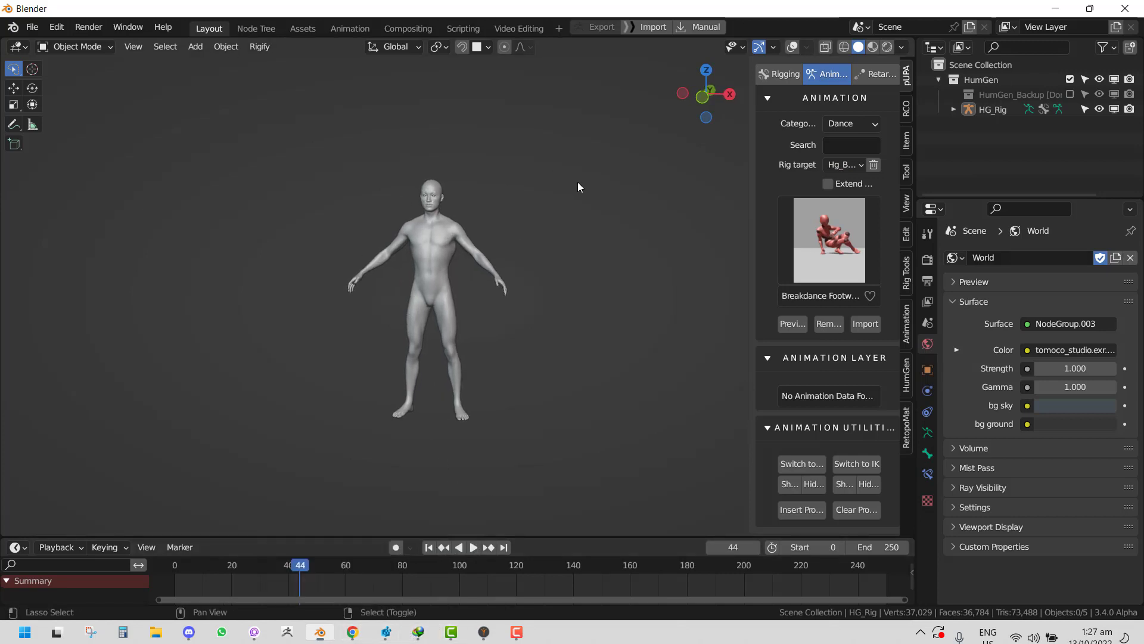
key("shift+alt+z")
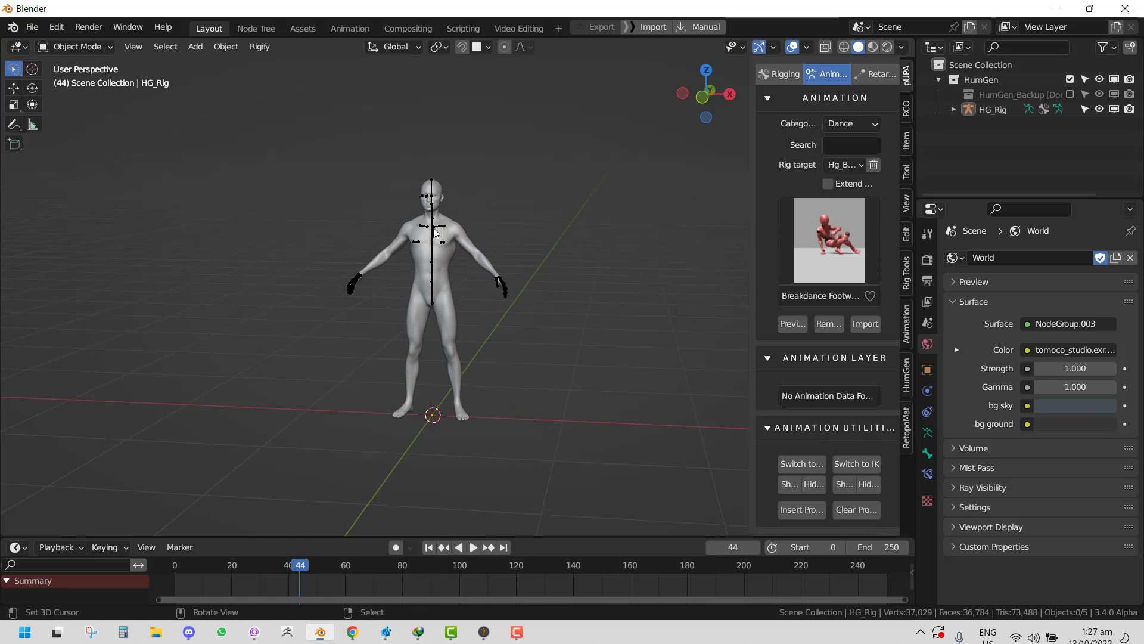
left_click(489, 269)
middle_click_drag(572, 256, 620, 244)
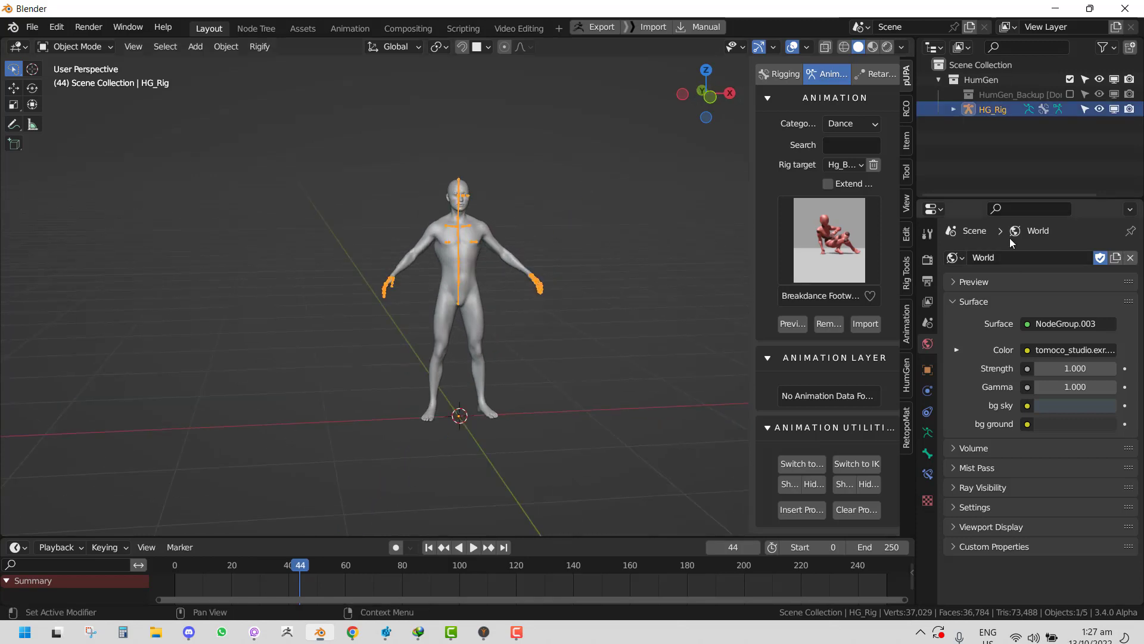
Step: Set the rig target to Human Metarig_Vr1 and import the Breakdance Footwork animation onto HG_Rig again
left_click(842, 168)
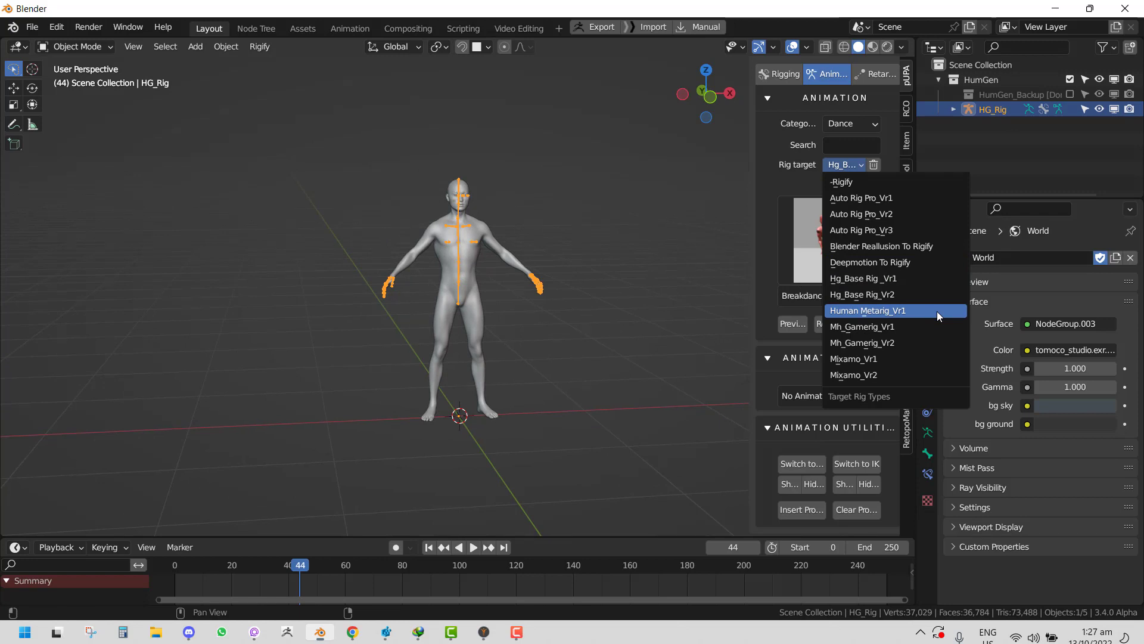
left_click(903, 313)
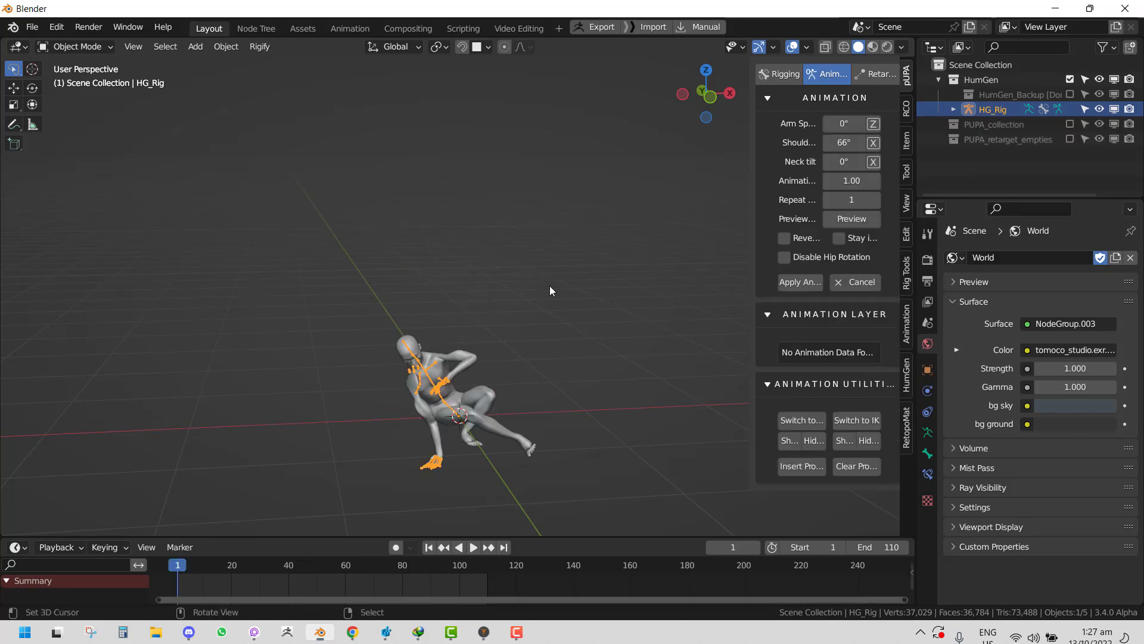
key("alt+Tab")
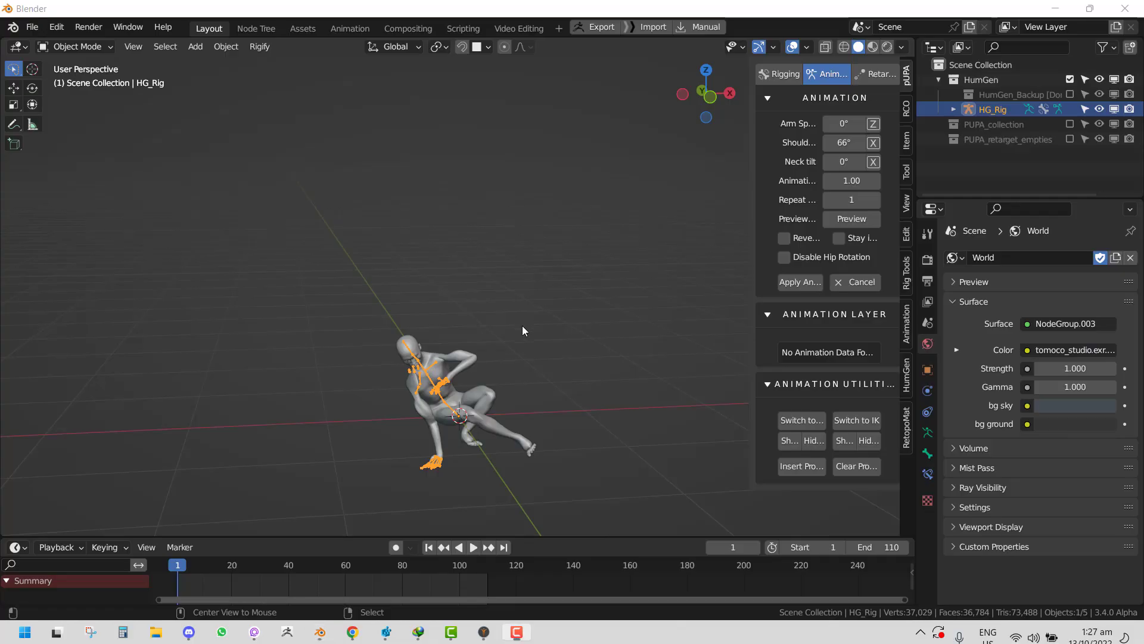
Step: Cancel the Breakdance Footwork animation imported onto HG_Rig
mouse_move(844, 143)
left_mouse_down()
mouse_move(858, 142)
mouse_move(844, 143)
left_mouse_up()
middle_click_drag(454, 303, 459, 226, "shift")
left_click(861, 282)
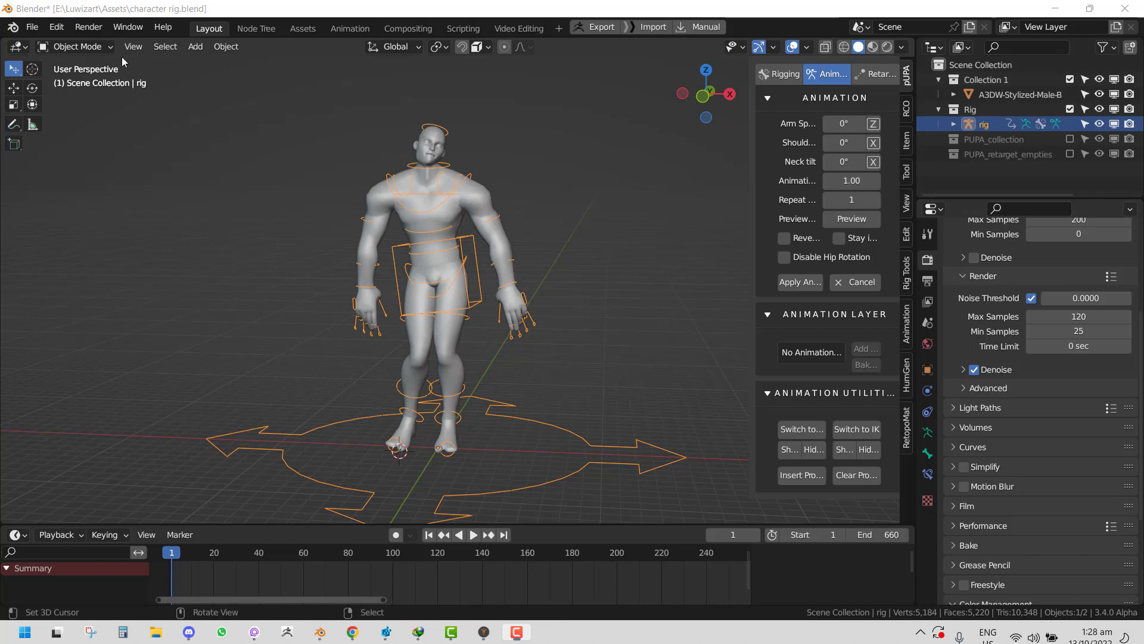
Step: Put the stylized male character's rig into Pose Mode and widen the add-on's sidebar so the Tweak Bones settings are readable
left_click(92, 49)
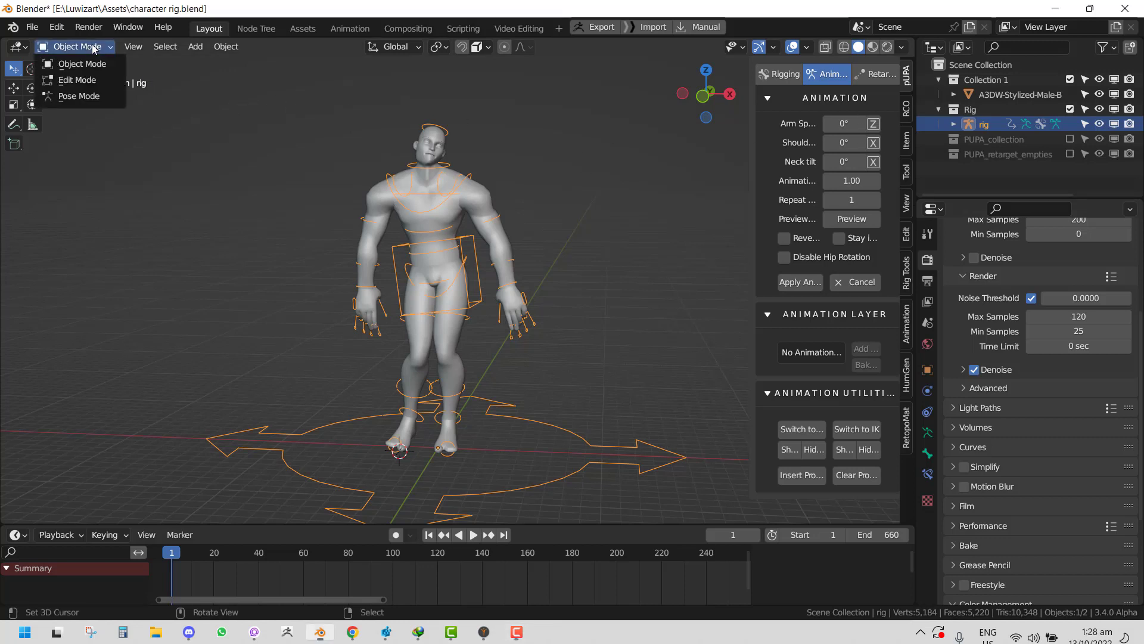
left_click(79, 95)
middle_click_drag(509, 173, 616, 205)
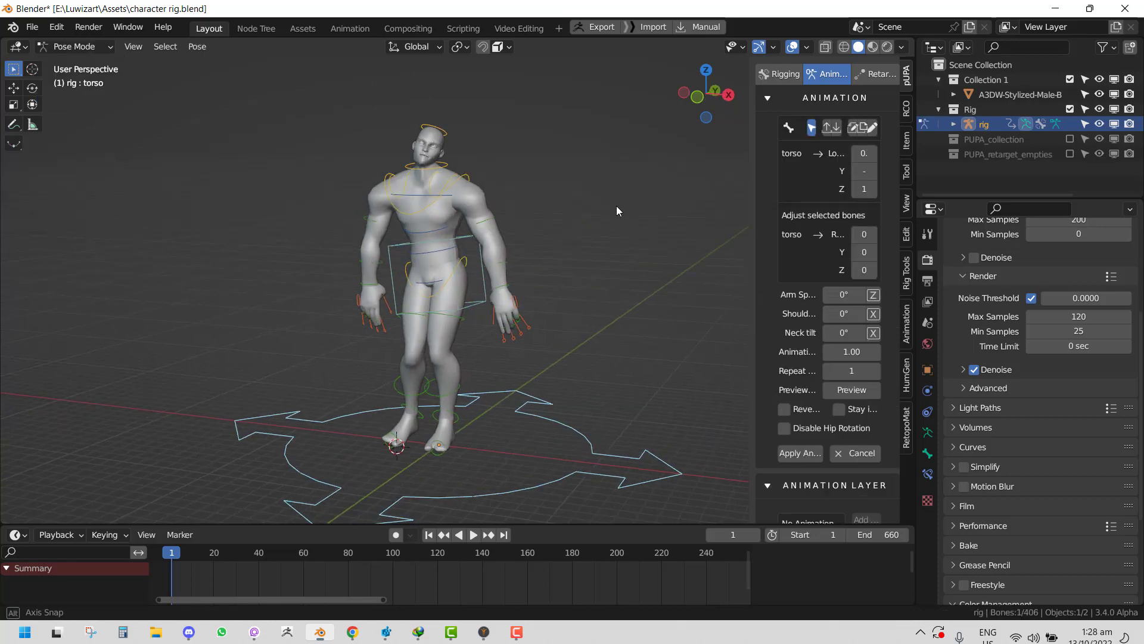
left_click_drag(749, 154, 596, 154)
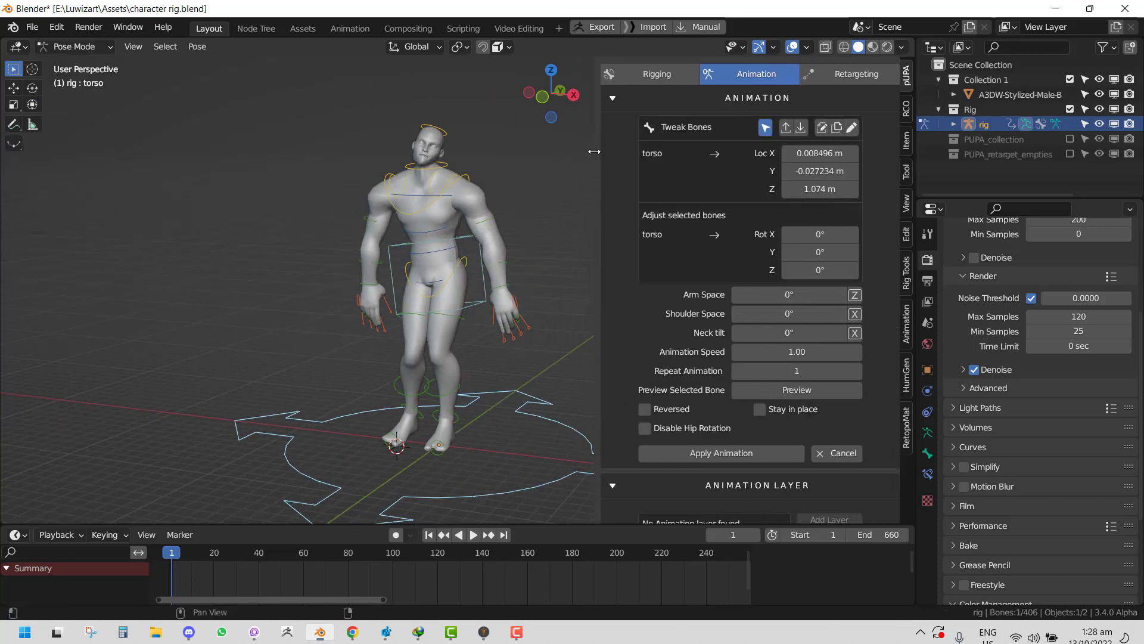
middle_click_drag(438, 197, 477, 234)
Step: Select the left forearm bone forearm_fk.L and set its Y rotation adjustment to 180°
left_click(453, 298)
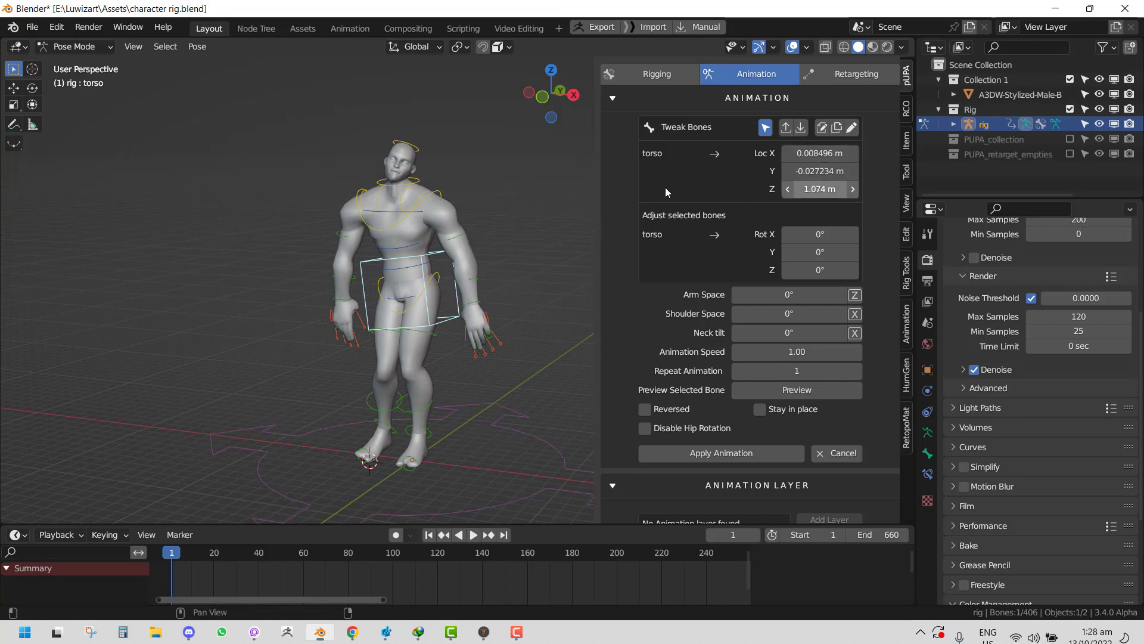
left_click(458, 236)
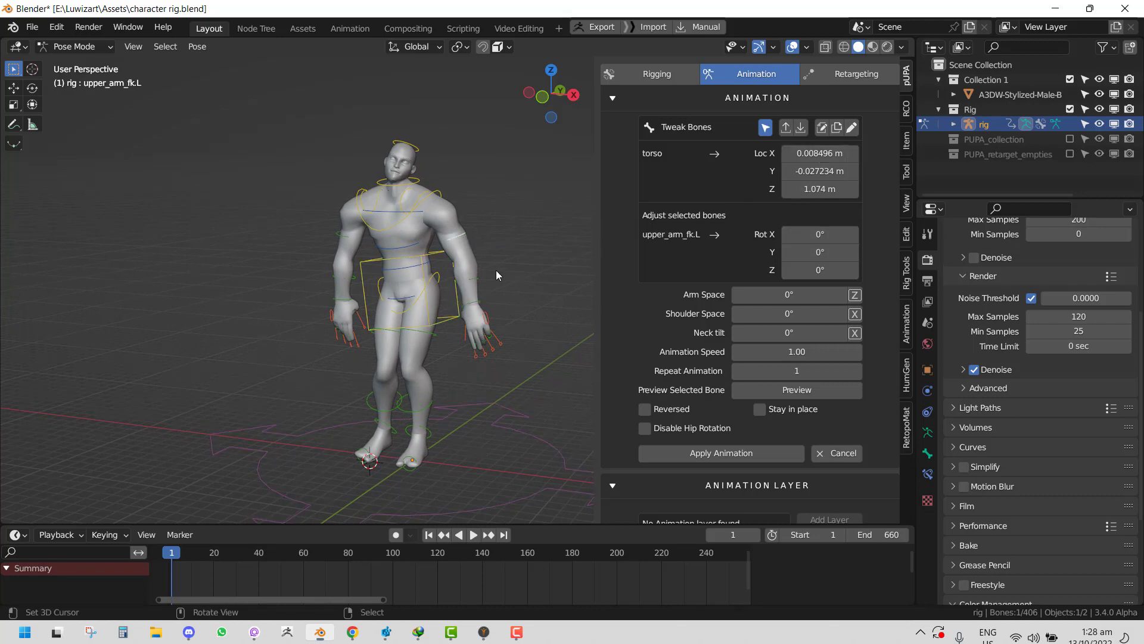
left_click(476, 279)
left_click(817, 253)
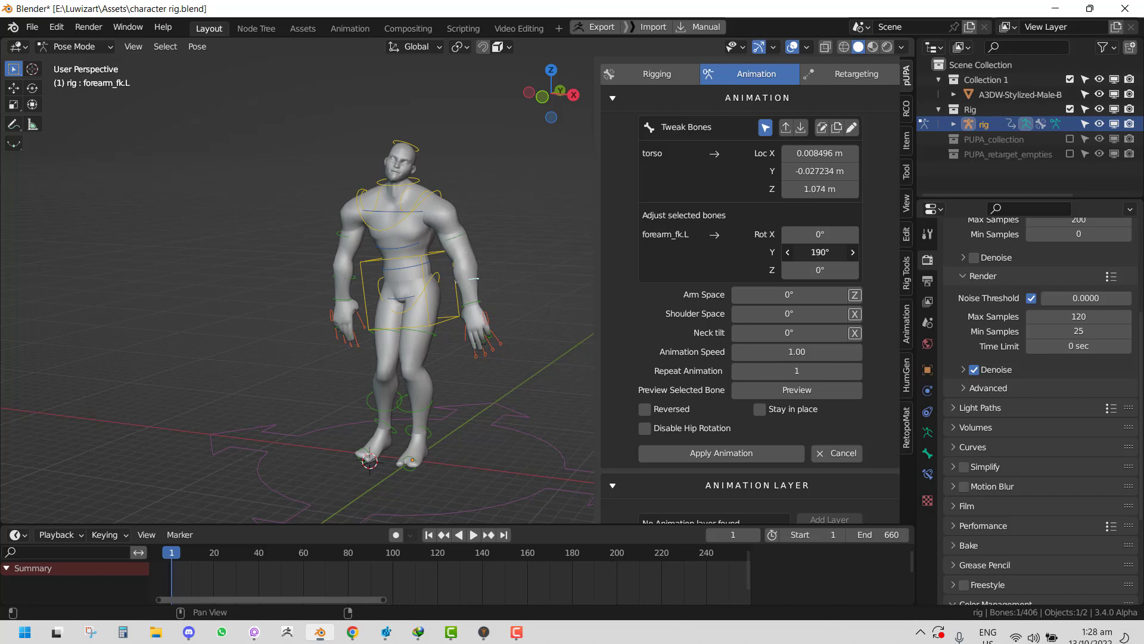
type("1804")
key("BackSpace")
key("Return")
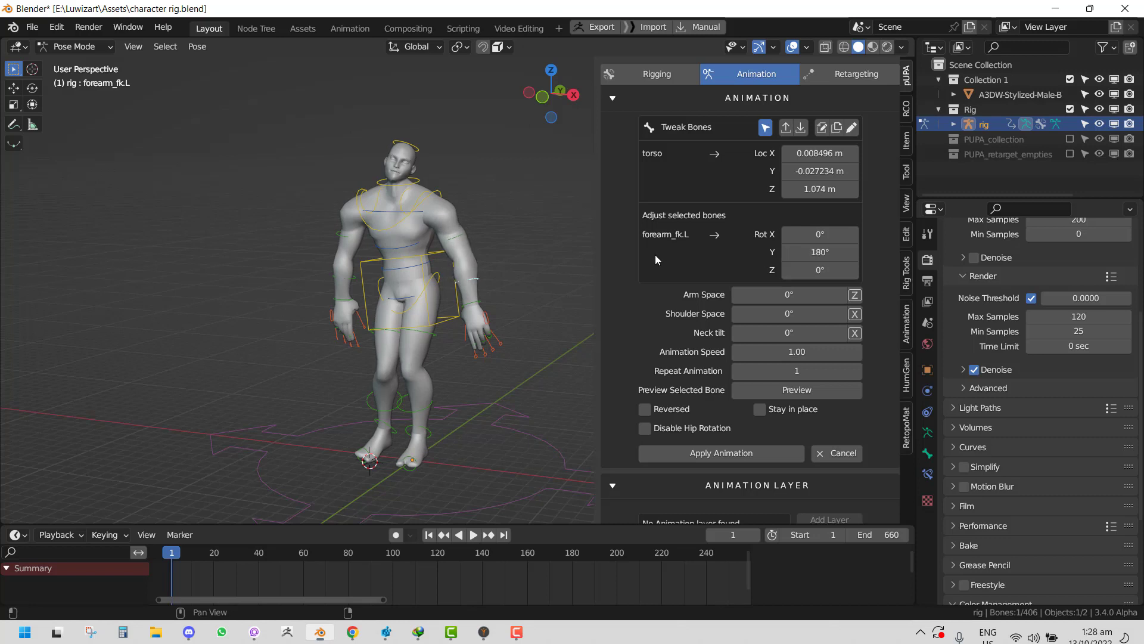
Step: Duplicate the current target rig preset from the Tweak Bones settings
scroll(448, 229, "up", 2)
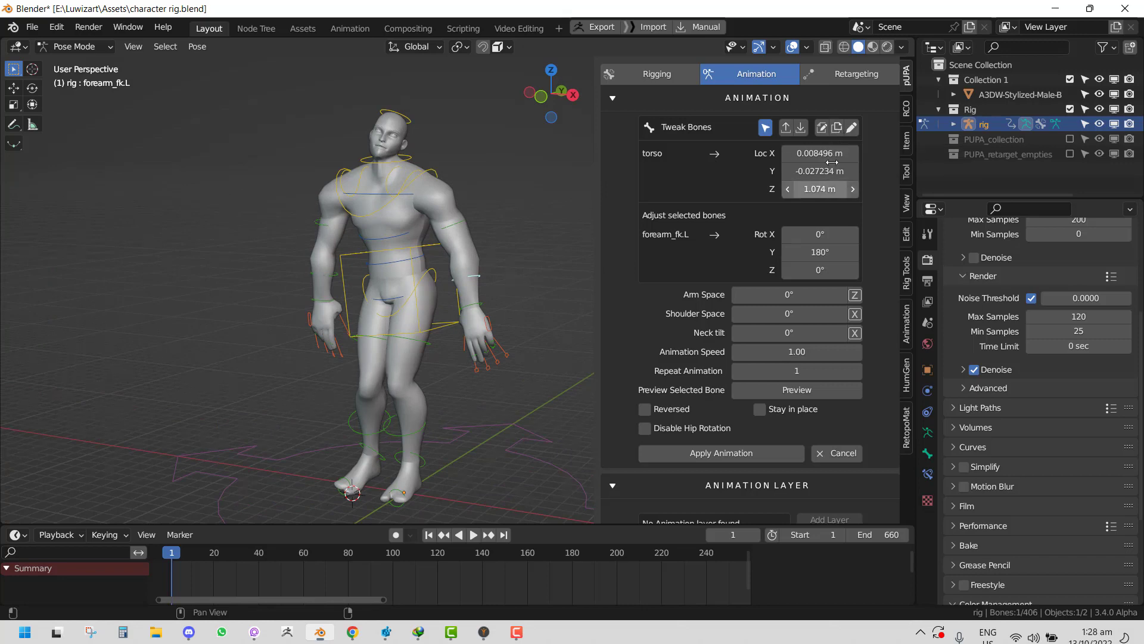
middle_click_drag(505, 188, 448, 189)
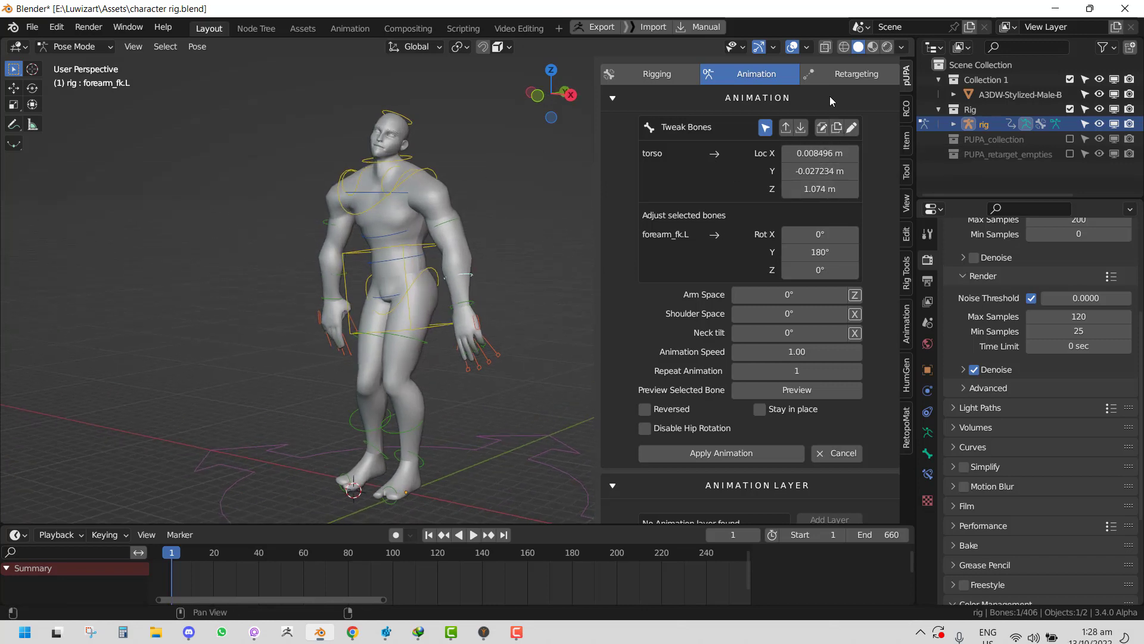
left_click(836, 127)
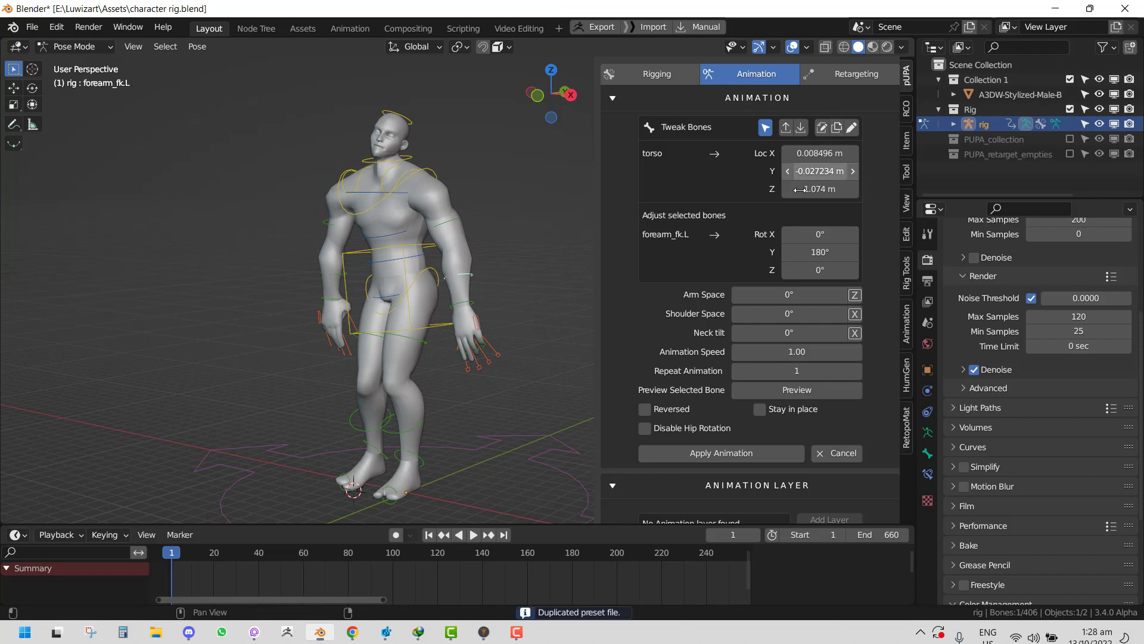
Step: Cancel the current animation and preview Arms Hip Hop Dance with the rig target set to -Rigify (Copy)
left_click(839, 448)
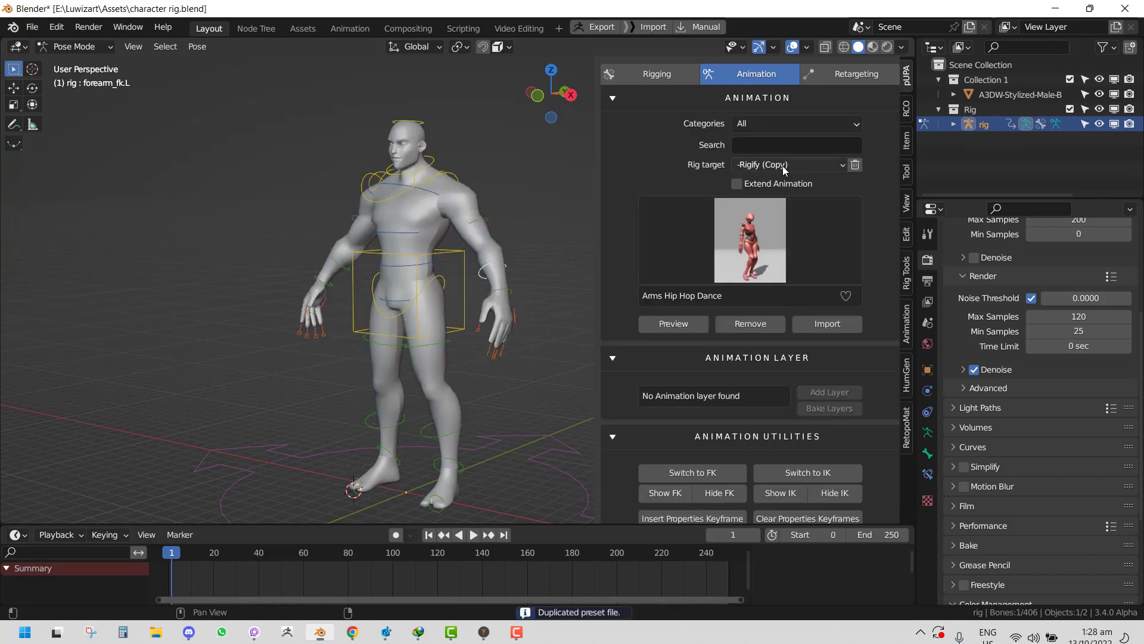
left_click(784, 168)
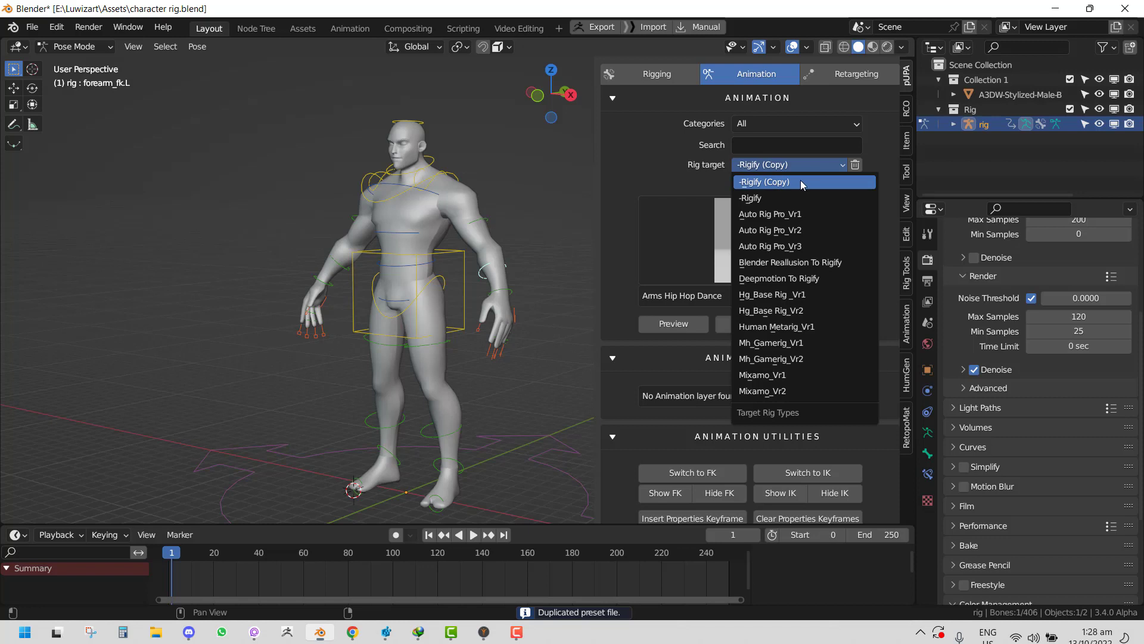
left_click(801, 181)
left_click(674, 325)
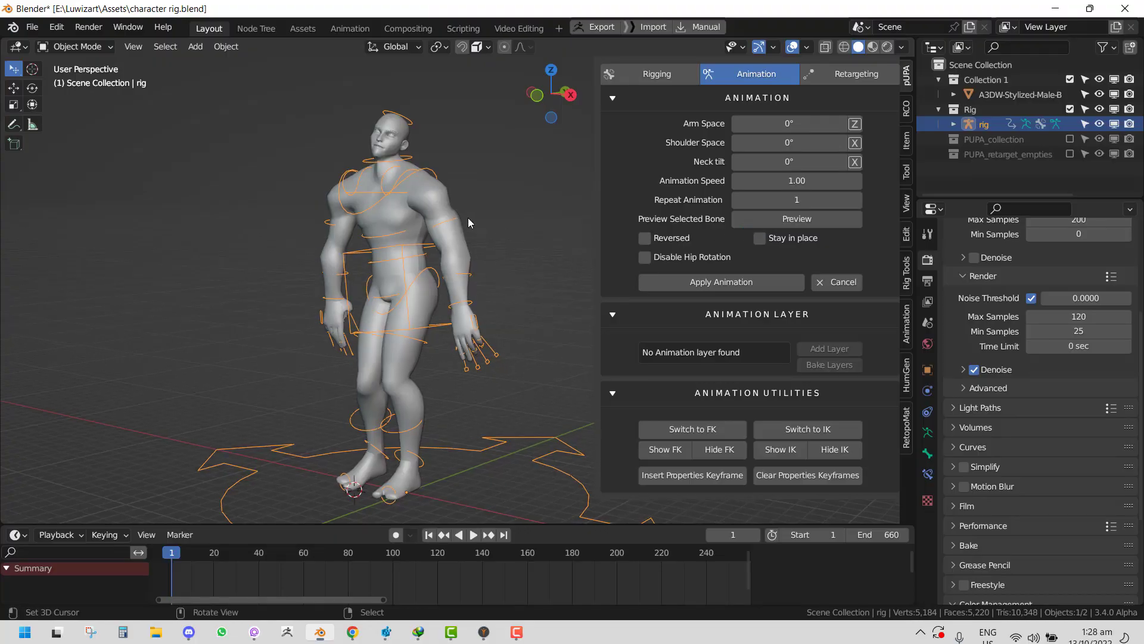
Step: Return the rig to Pose Mode and rename the target rig type as Tutorial test
key("alt+Tab")
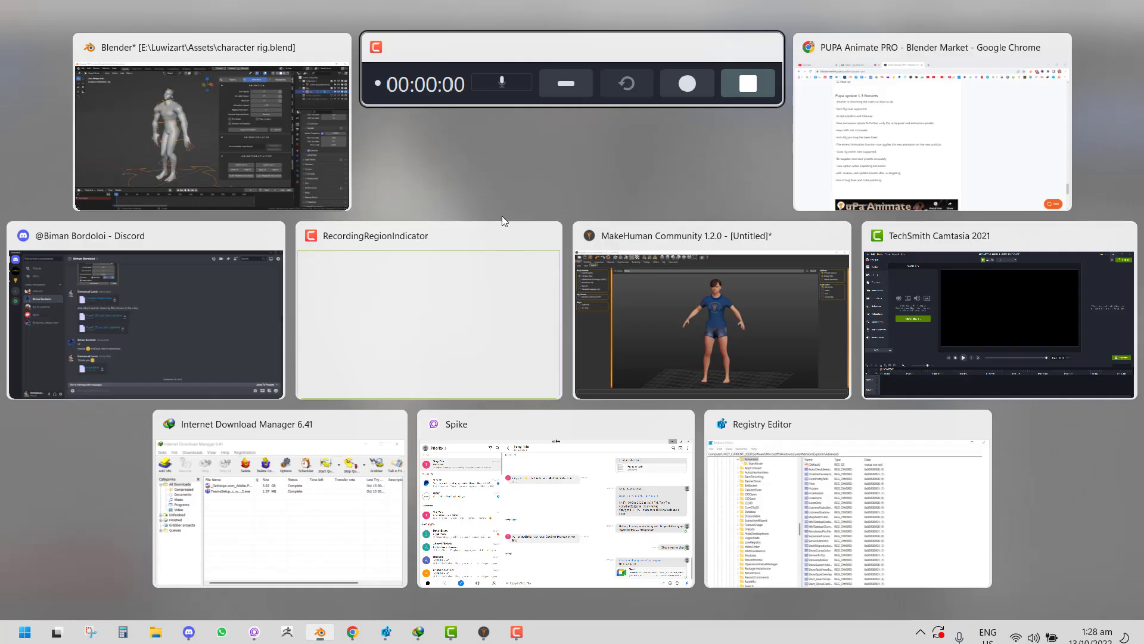
left_click(203, 149)
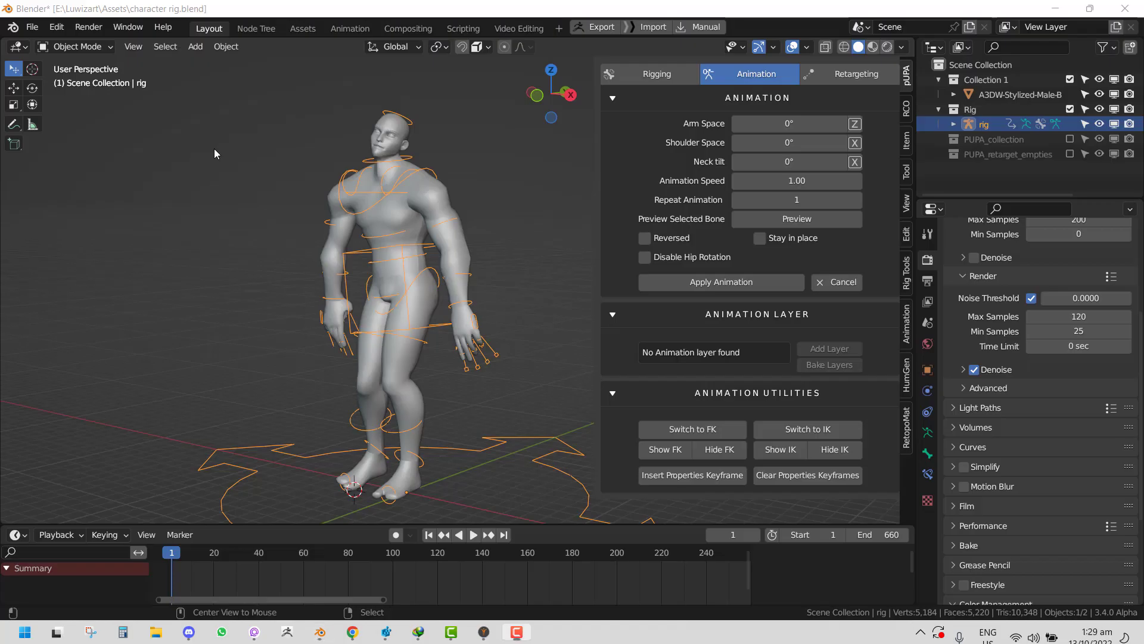
left_click(89, 47)
left_click(90, 96)
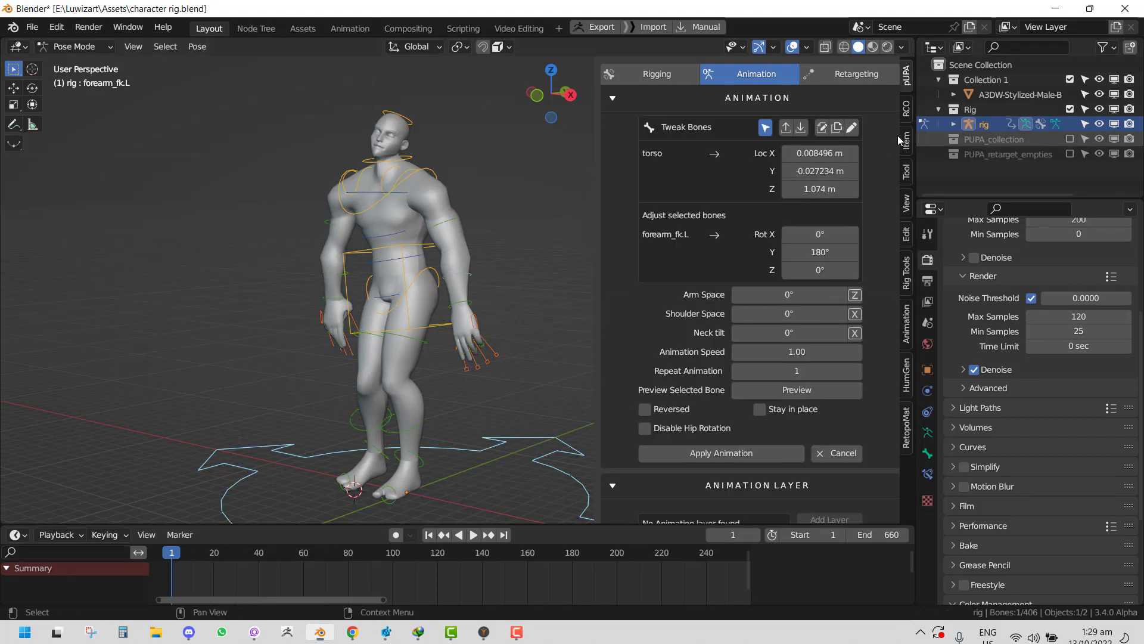
left_click(852, 129)
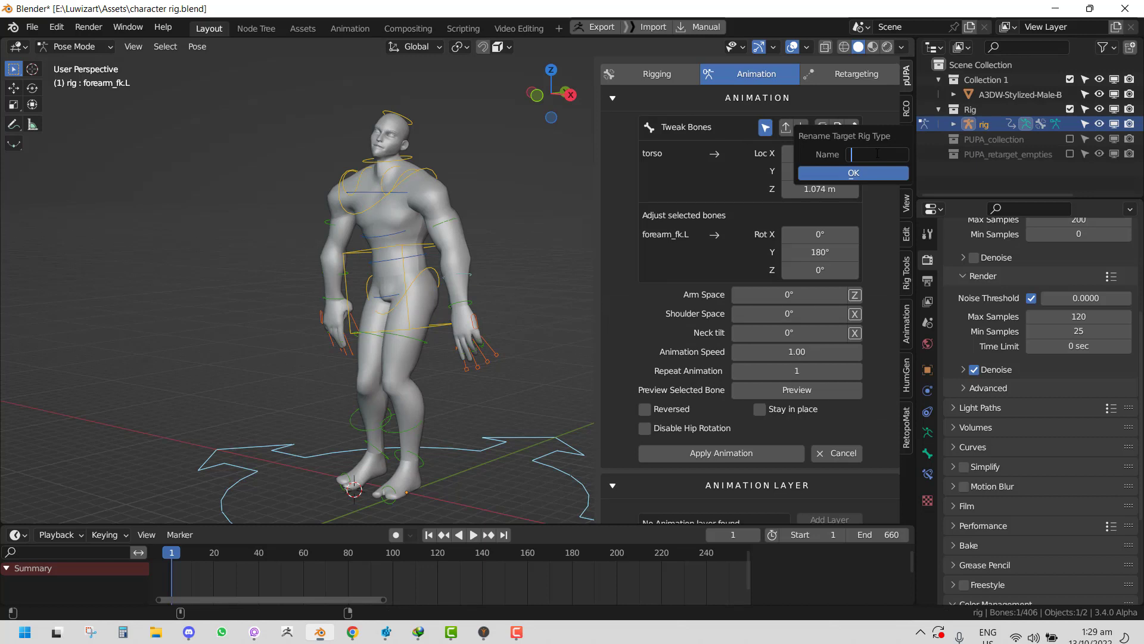
type("Tutorial test")
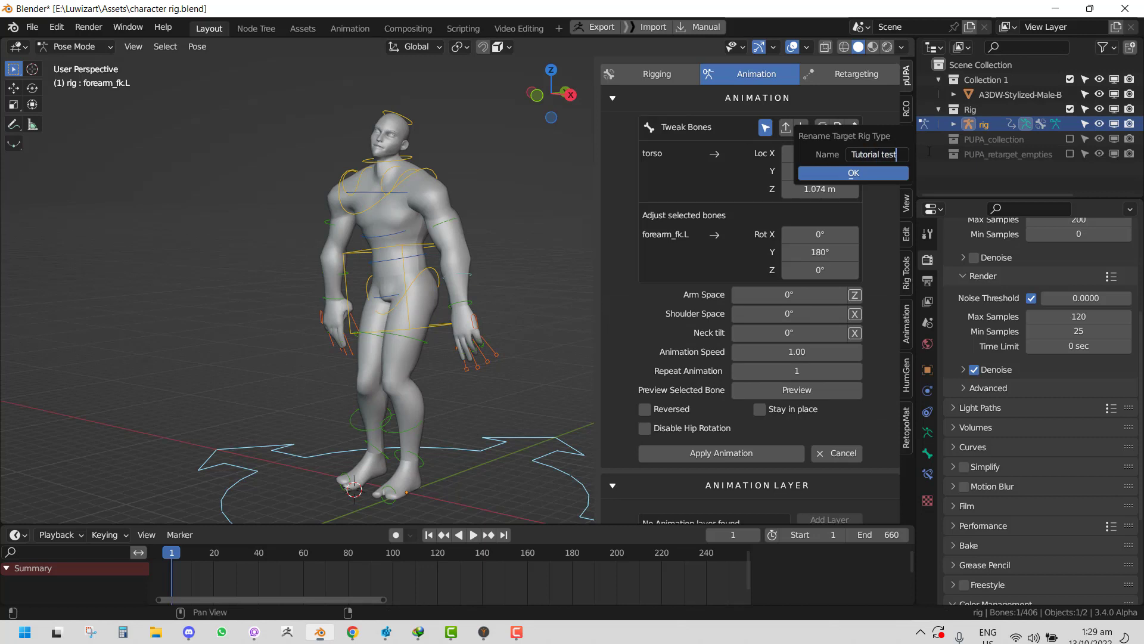
left_click(846, 172)
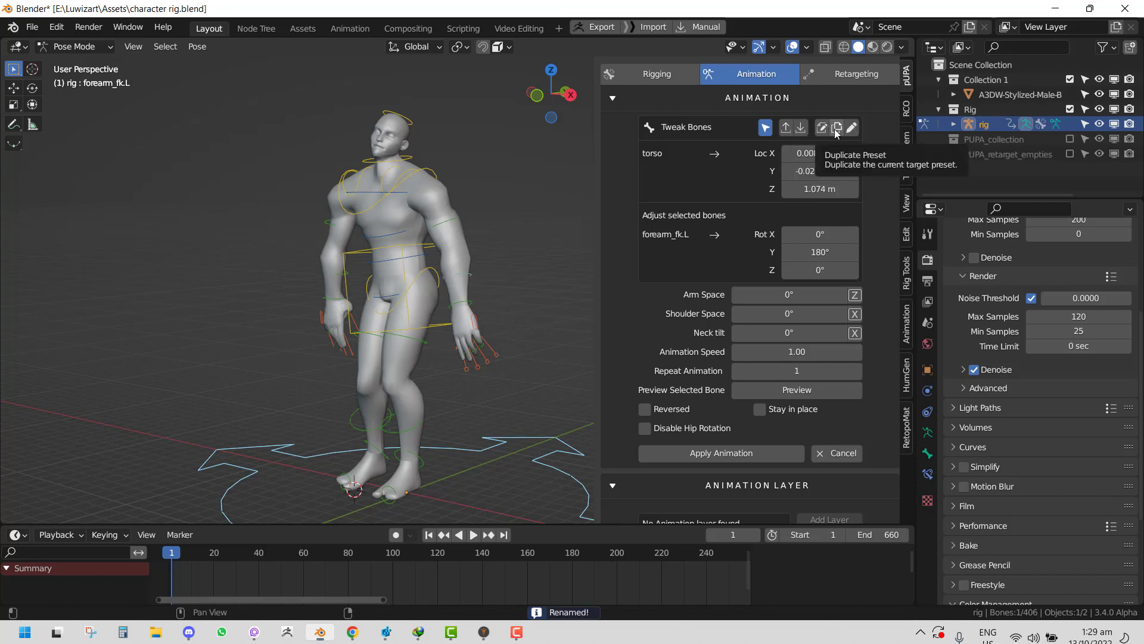
Step: Open the bone orientation export and close it without exporting, and cancel the previewed animation on the rig
middle_click_drag(376, 215, 435, 217)
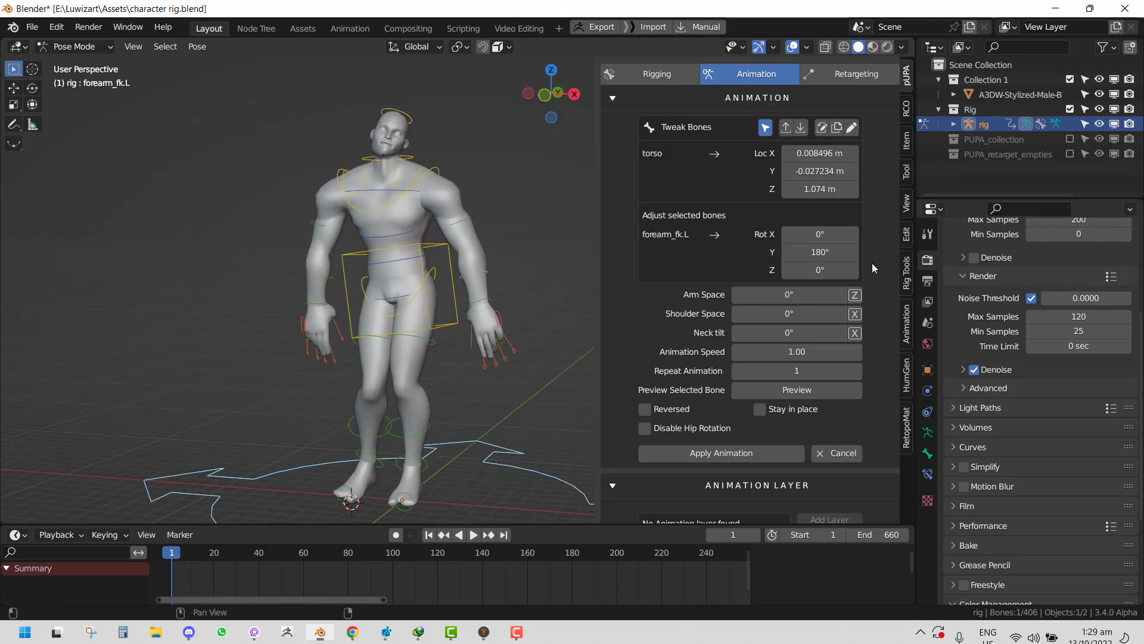
left_click(786, 127)
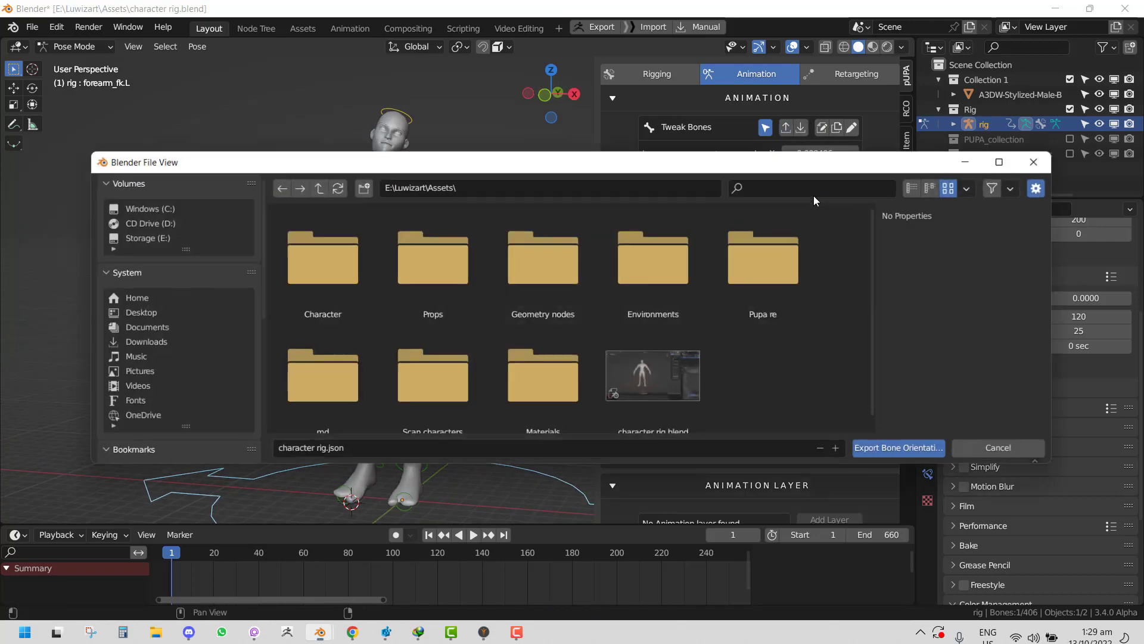
left_click(1044, 160)
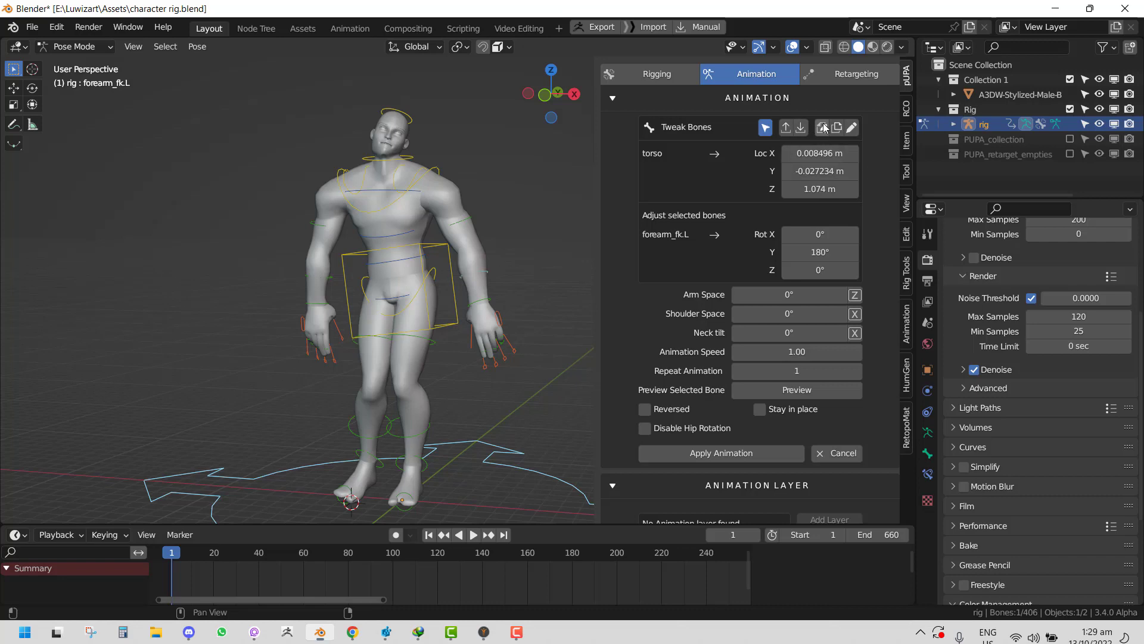
middle_click_drag(500, 224, 449, 220)
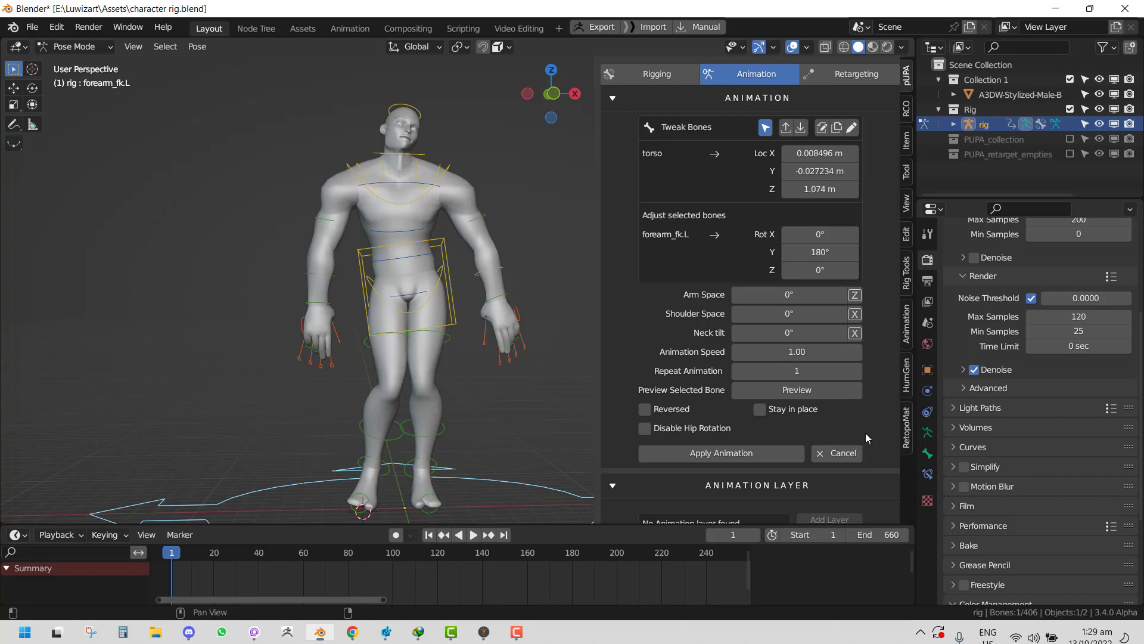
left_click(828, 459)
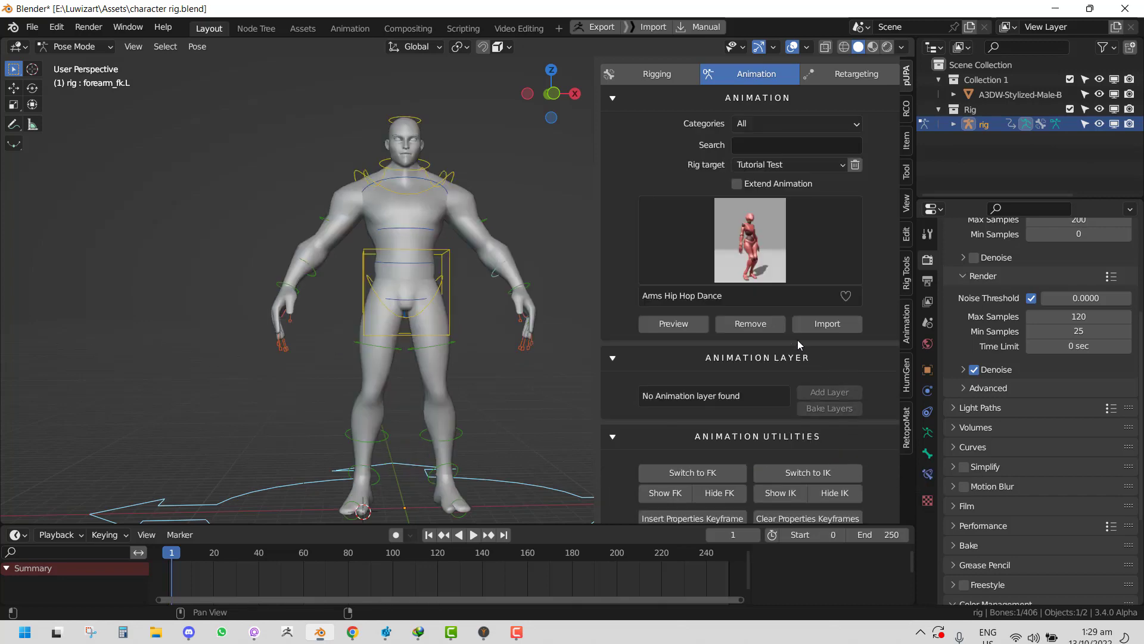
Step: Open the animation file import, toggle Use Automatic Bone Orientation, and close the file browser without loading anything
left_click(825, 325)
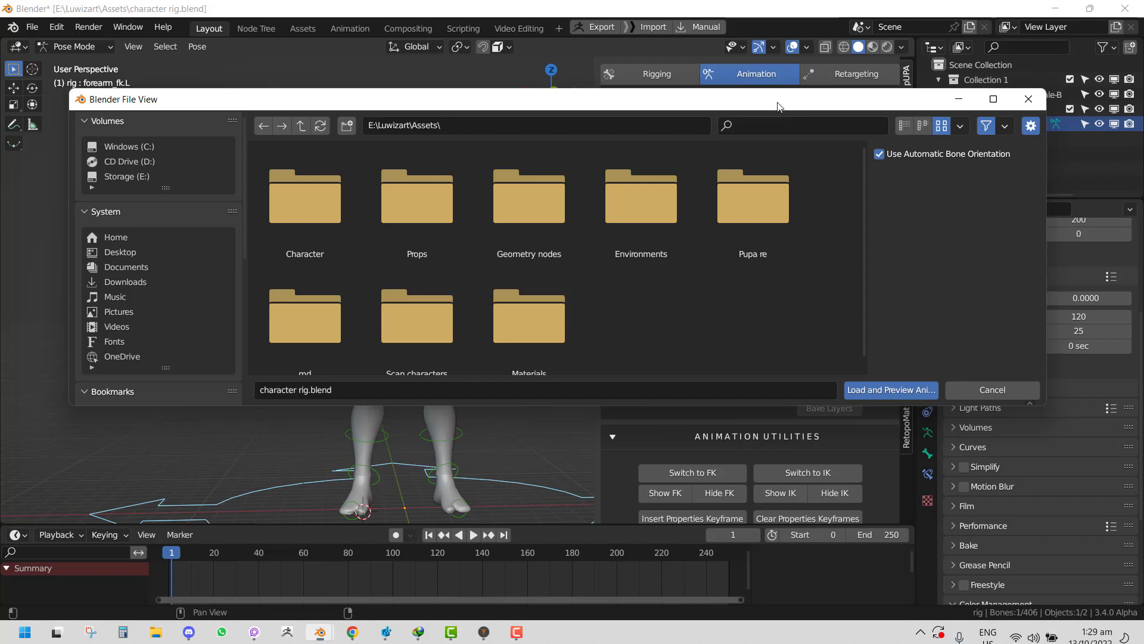
left_click_drag(778, 103, 743, 85)
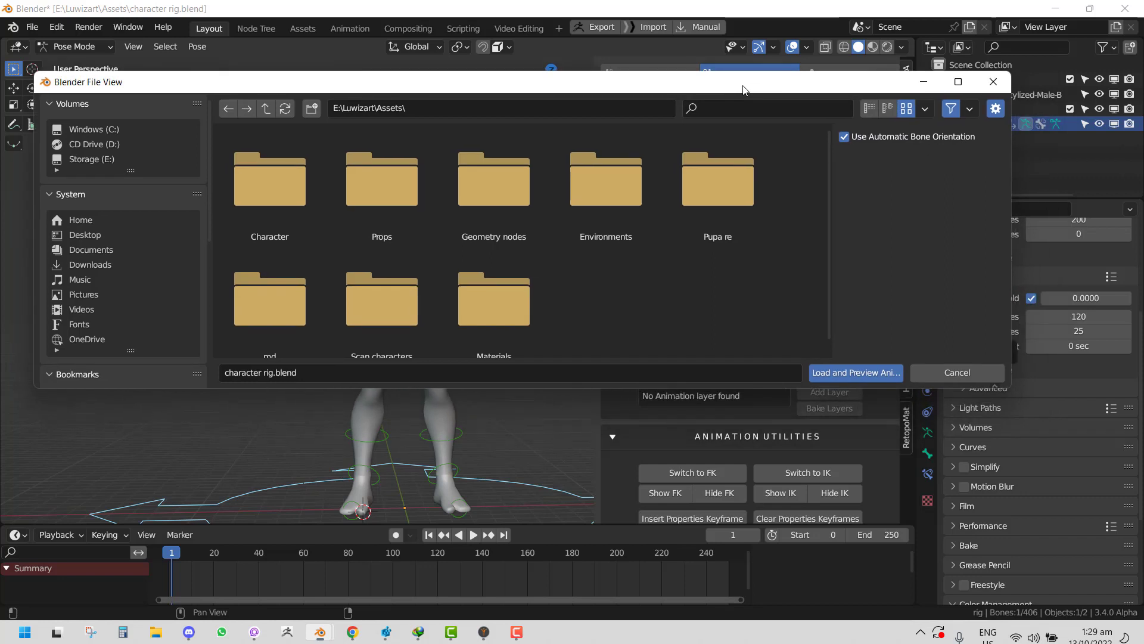
left_click(846, 138)
left_click(964, 375)
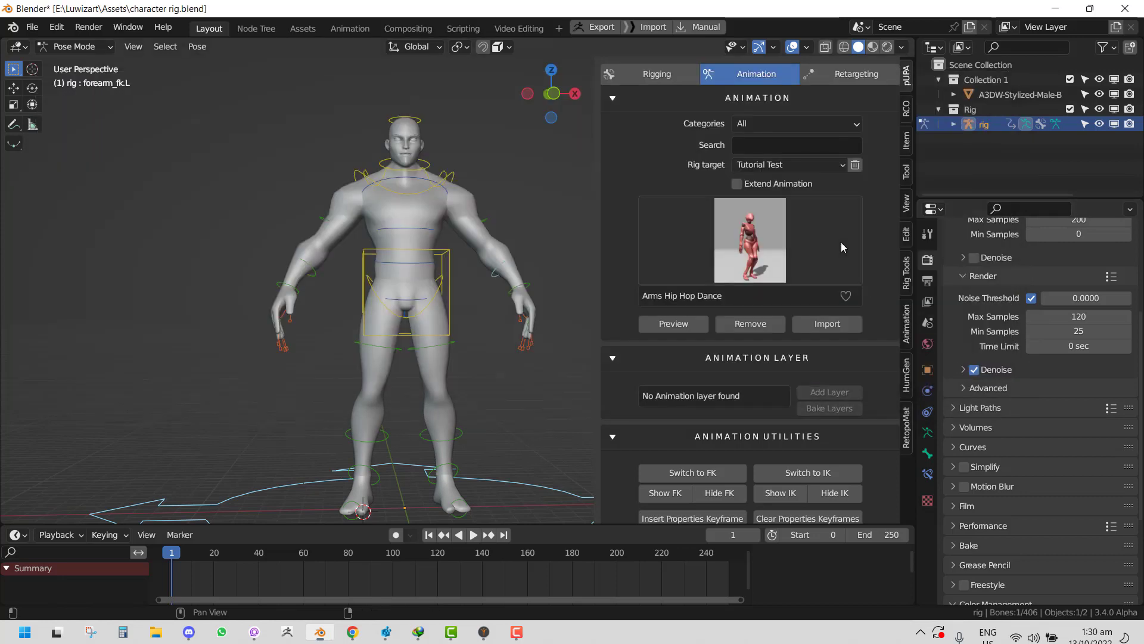
Step: Look through the add-on's Retargeting and Animation modes and finish in Rigging mode
left_click(852, 78)
left_click(752, 74)
left_click(674, 77)
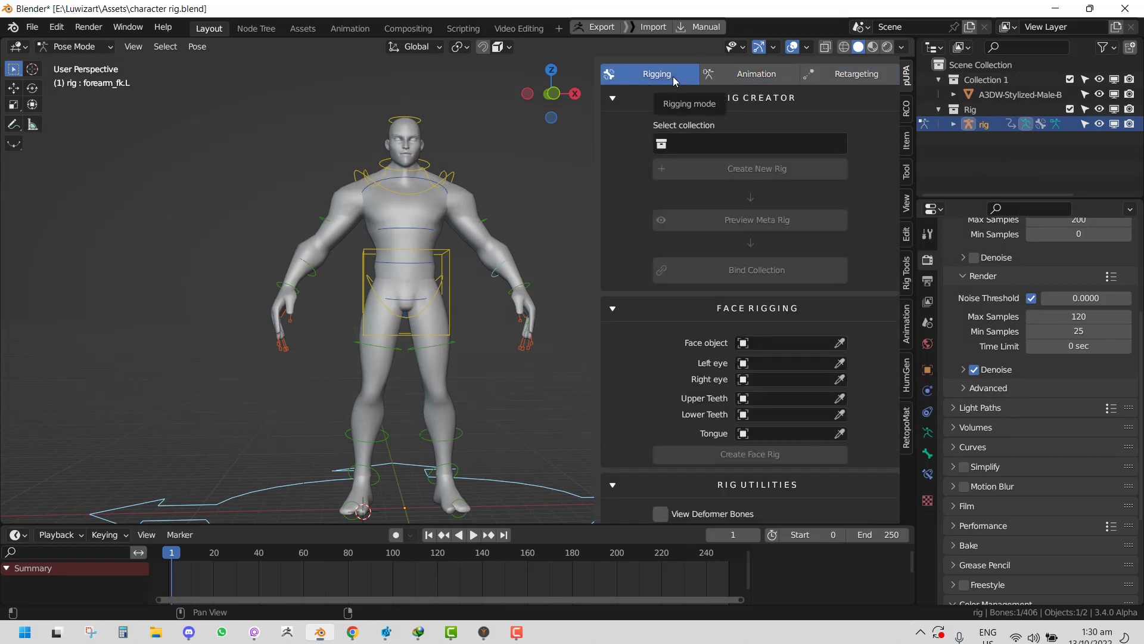